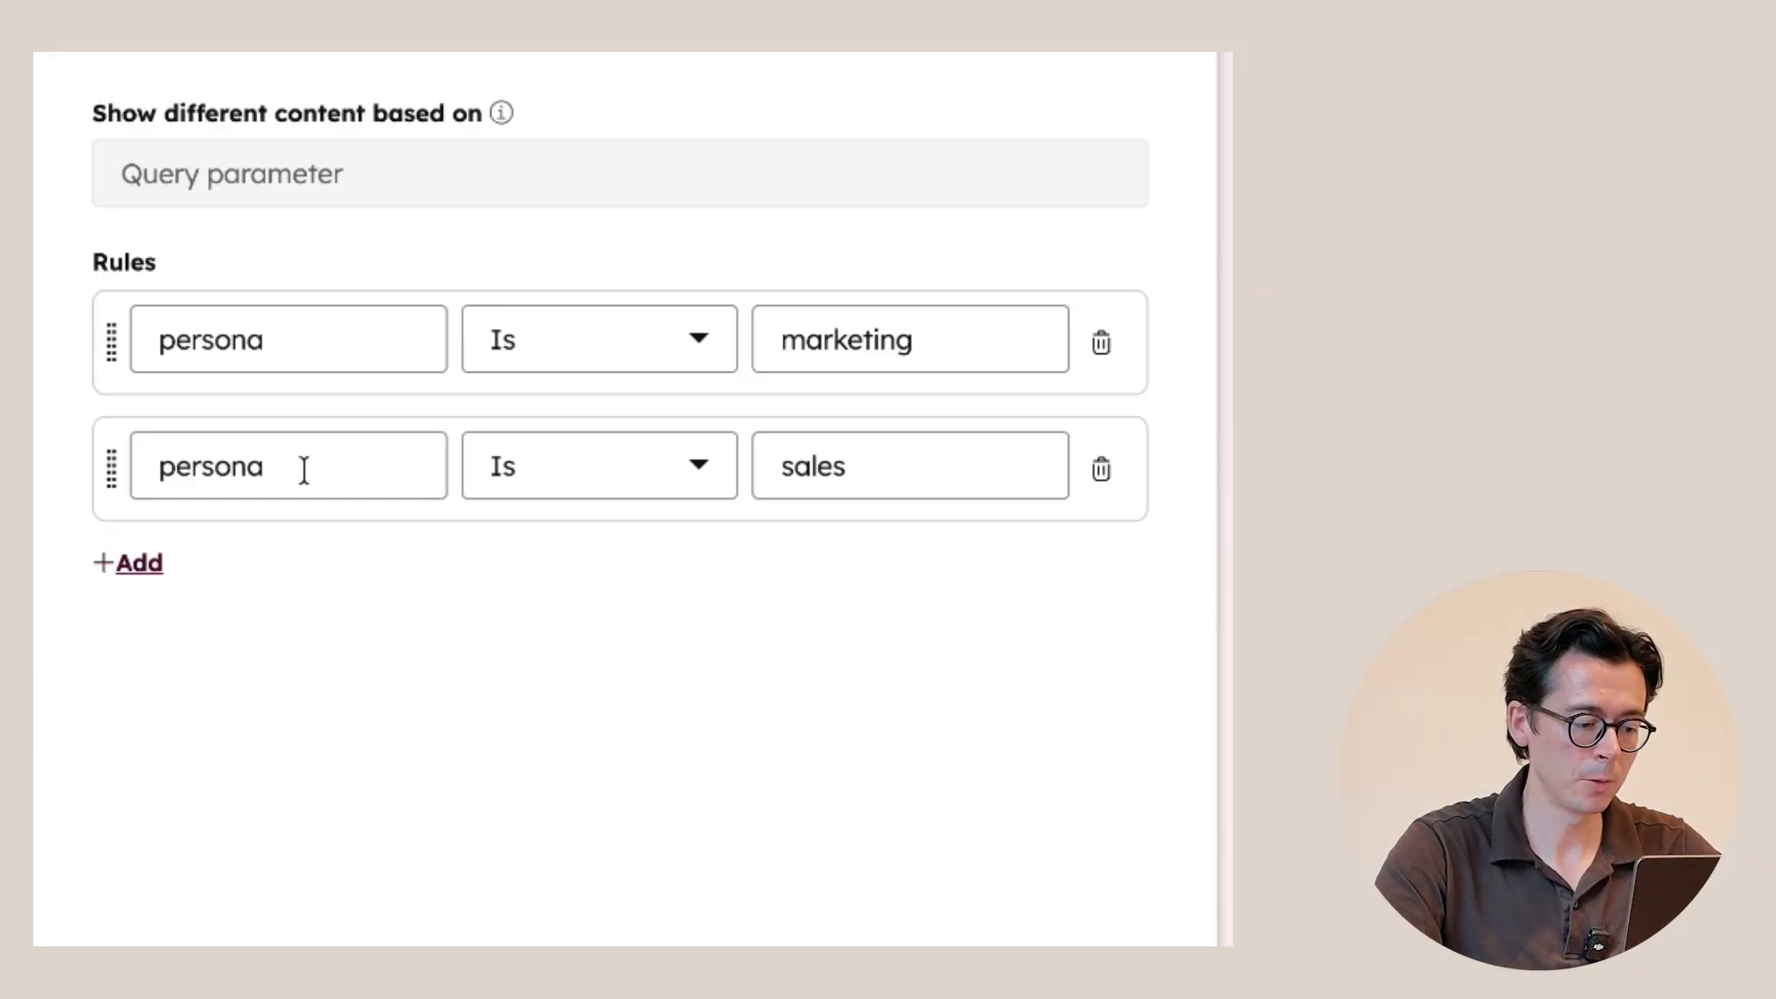
Change the second smart rule's query parameter name to ad_content.
{"action": "double_click", "coordinate": [304, 469]}
{"action": "type", "text": "ad_co"}
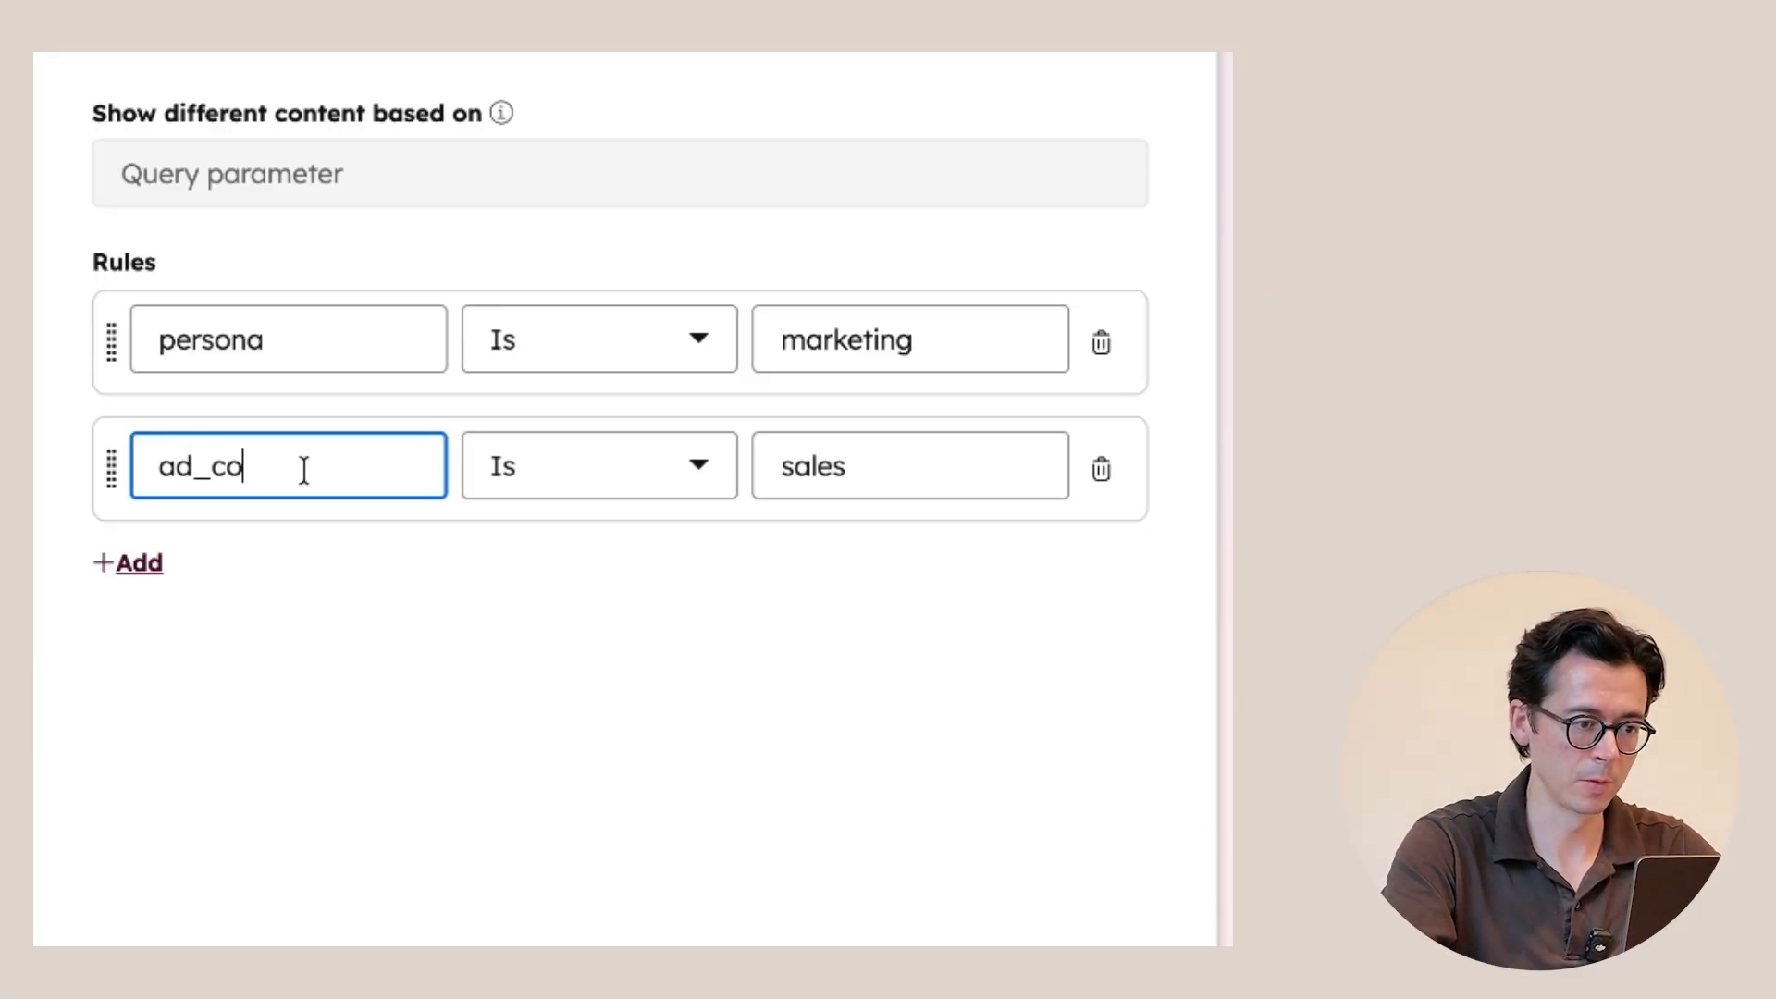
{"action": "type", "text": "ntent"}
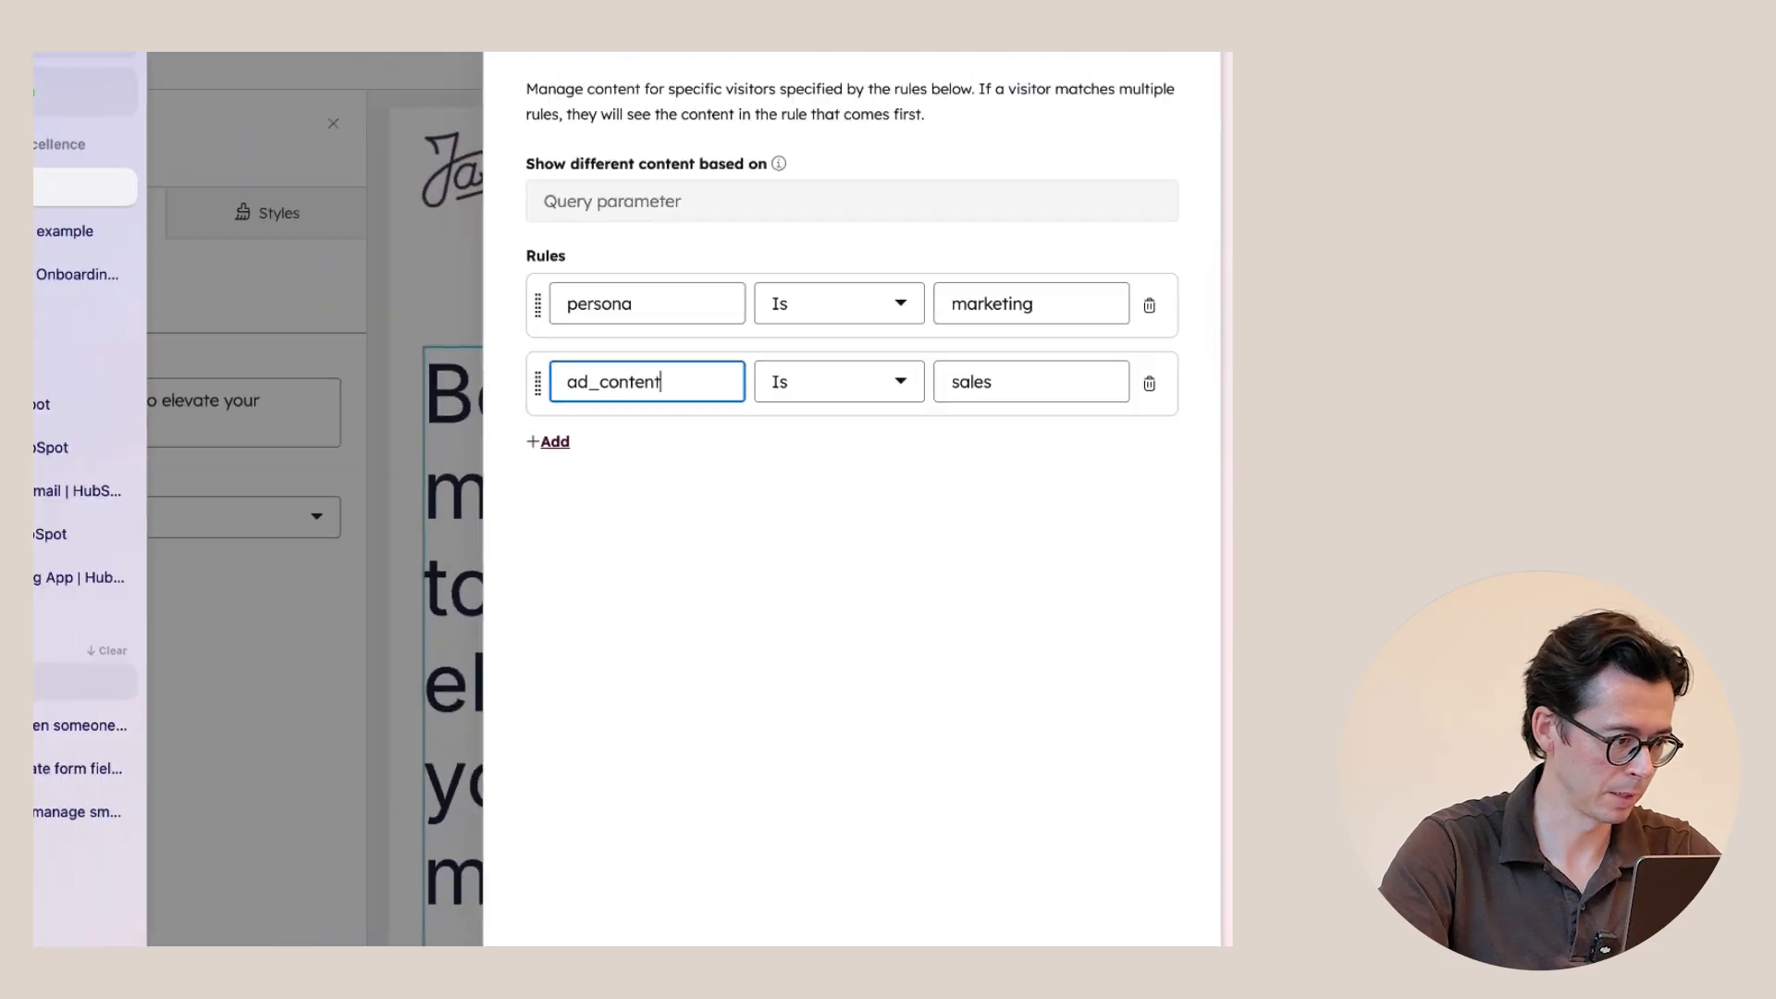
Look up UTM tags in a new tab and examine the utm_content entry in Wikipedia's table of UTM parameters.
{"action": "left_click", "coordinate": [126, 639]}
{"action": "type", "text": "utm"}
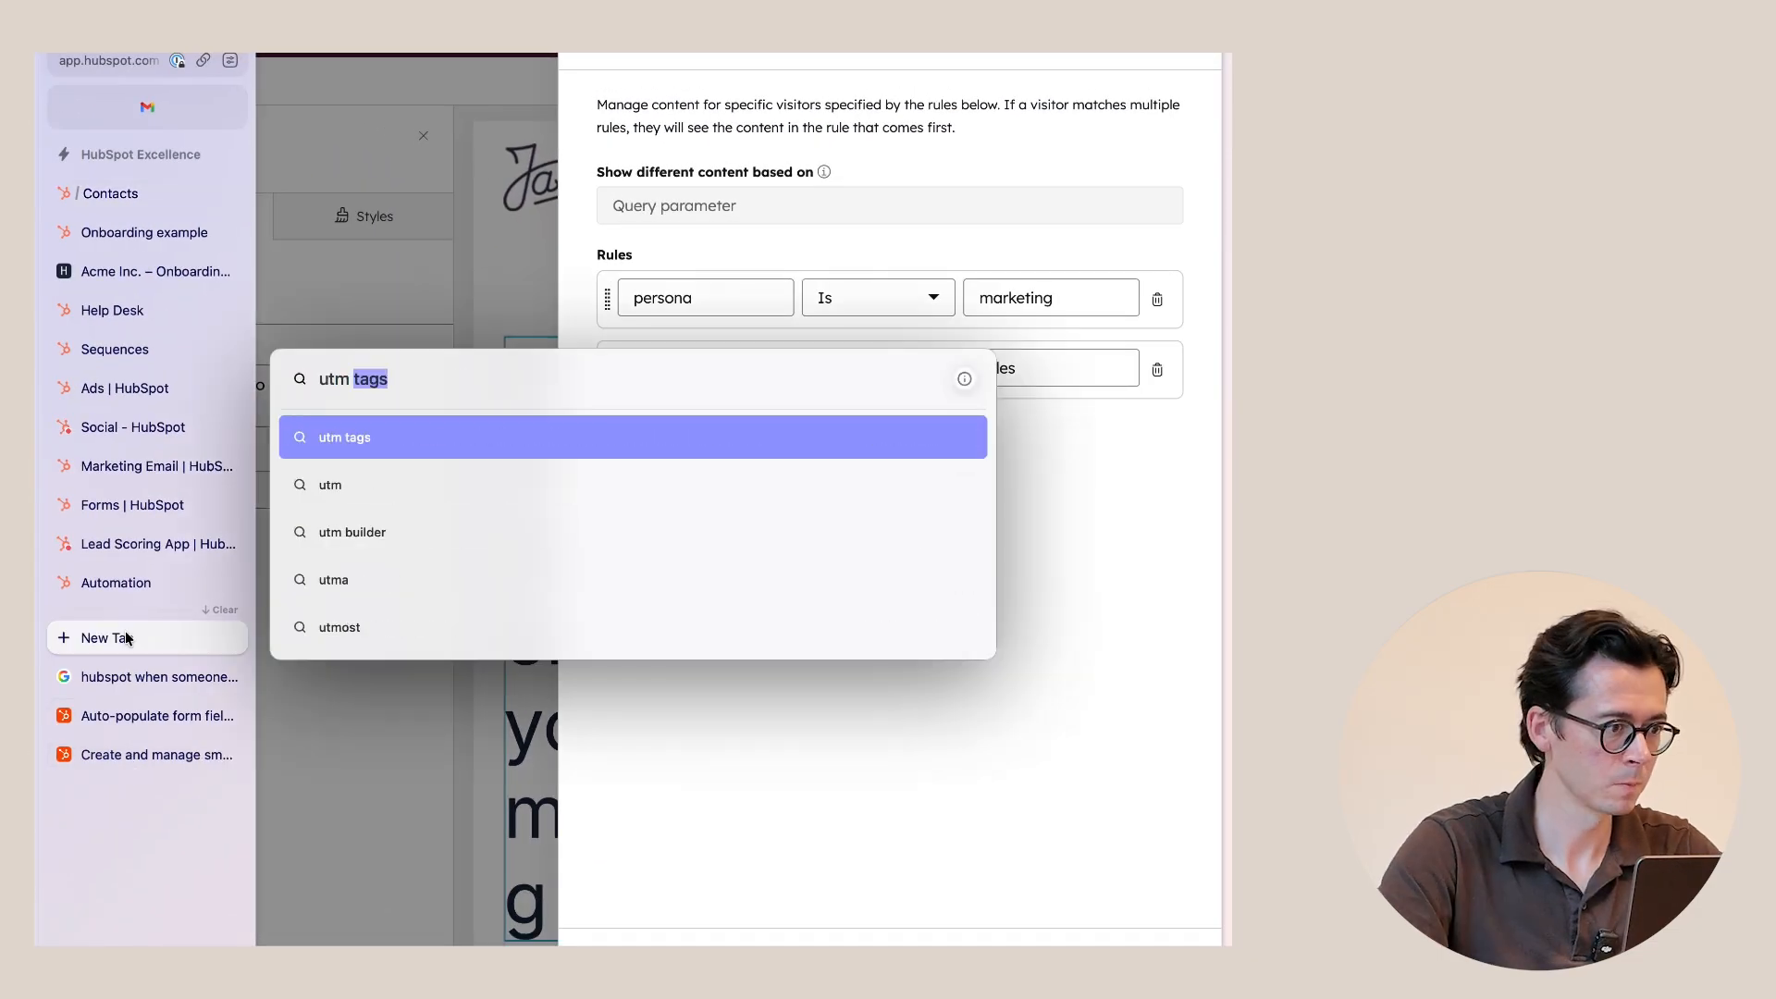
{"action": "key", "text": "Return"}
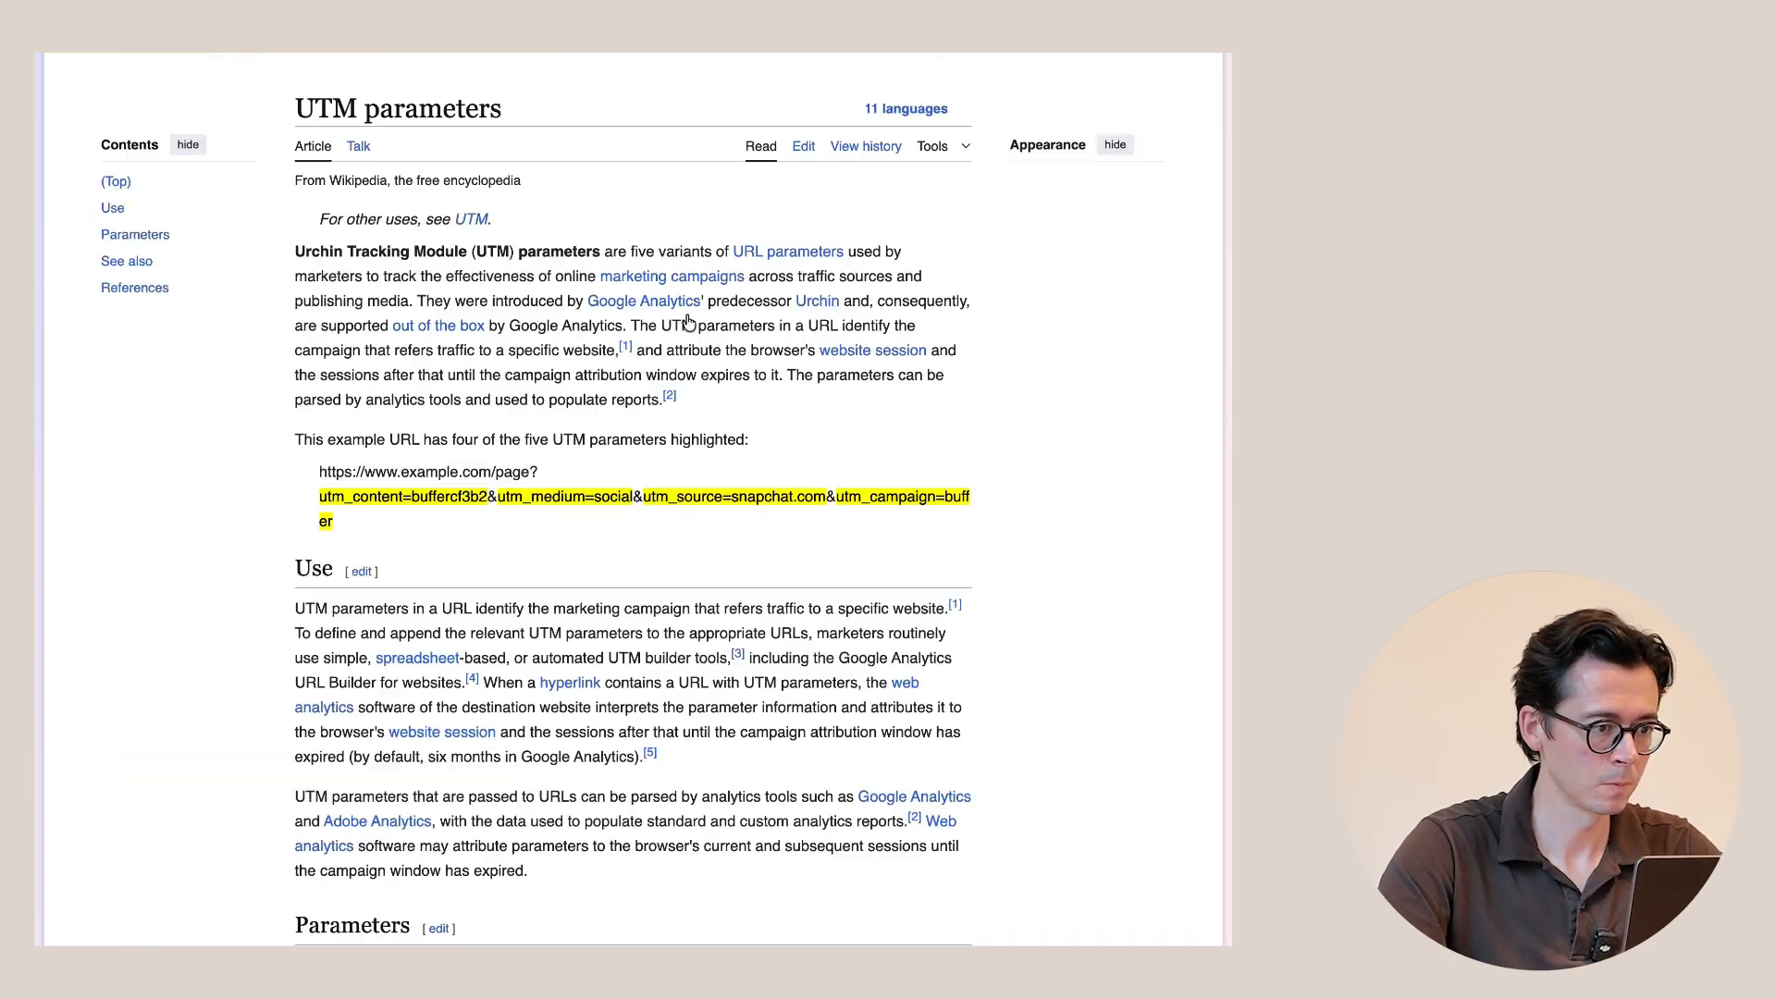
{"action": "scroll", "coordinate": [781, 474], "scroll_direction": "down", "scroll_amount": 10}
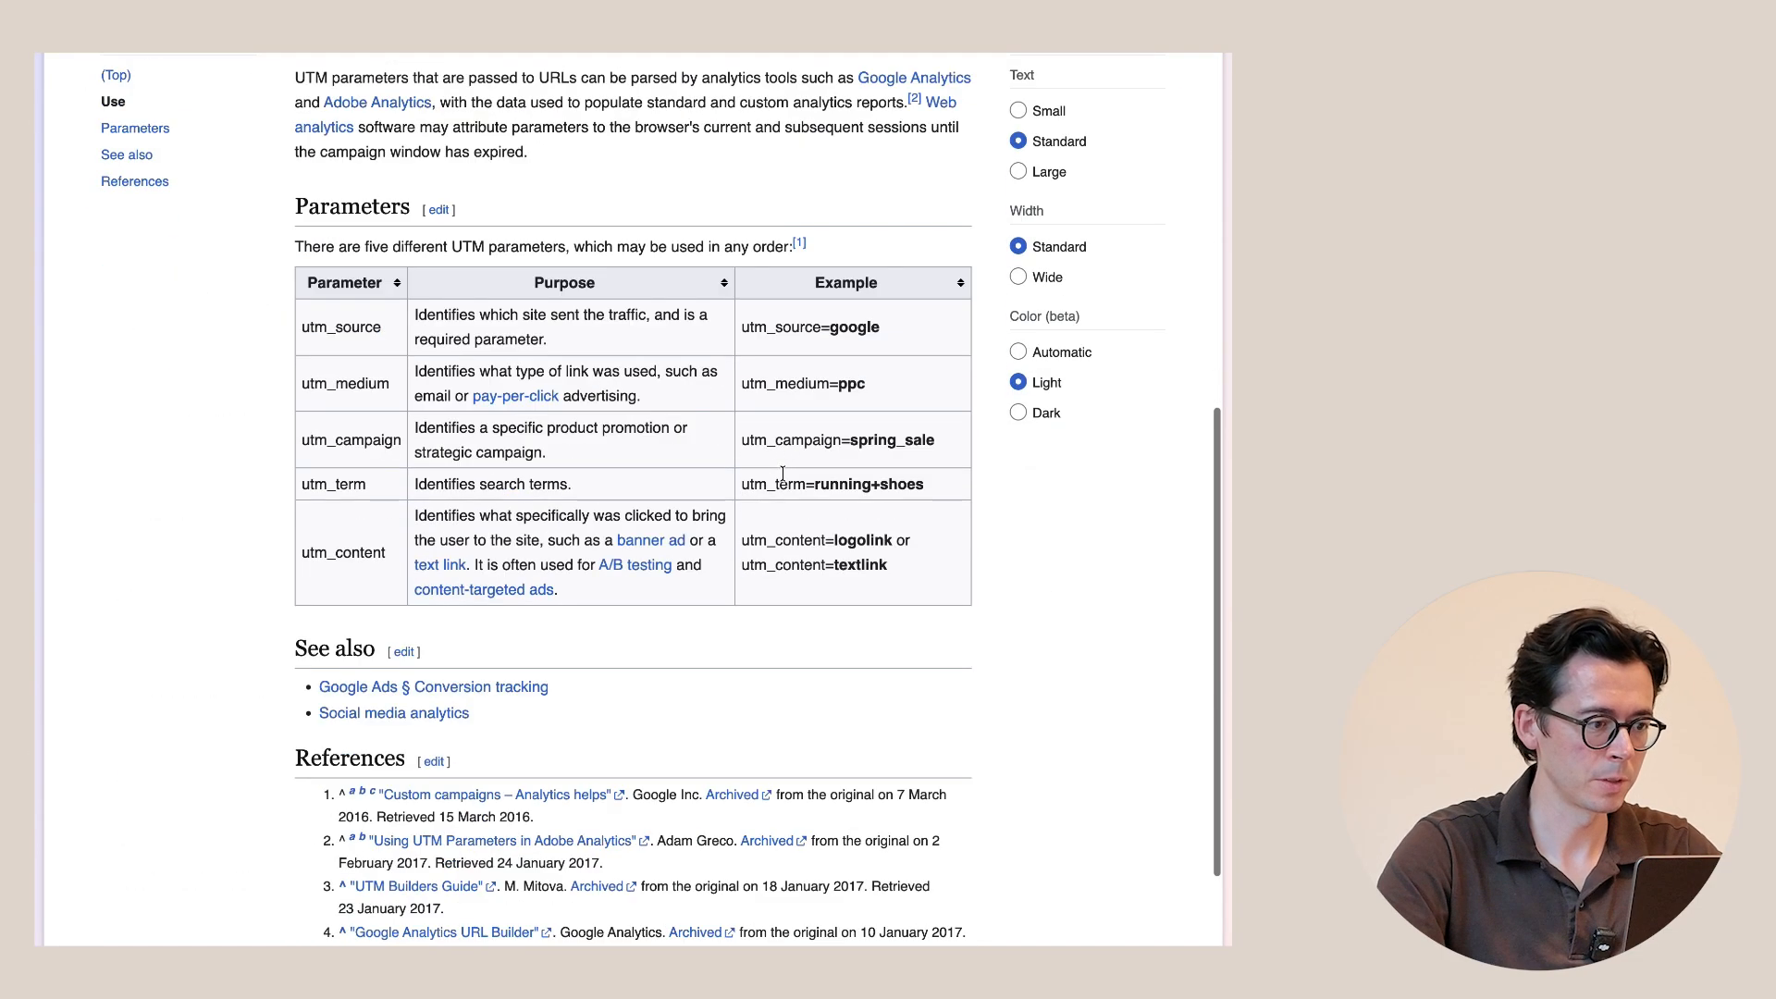
{"action": "scroll", "coordinate": [782, 474], "scroll_direction": "down", "scroll_amount": 1}
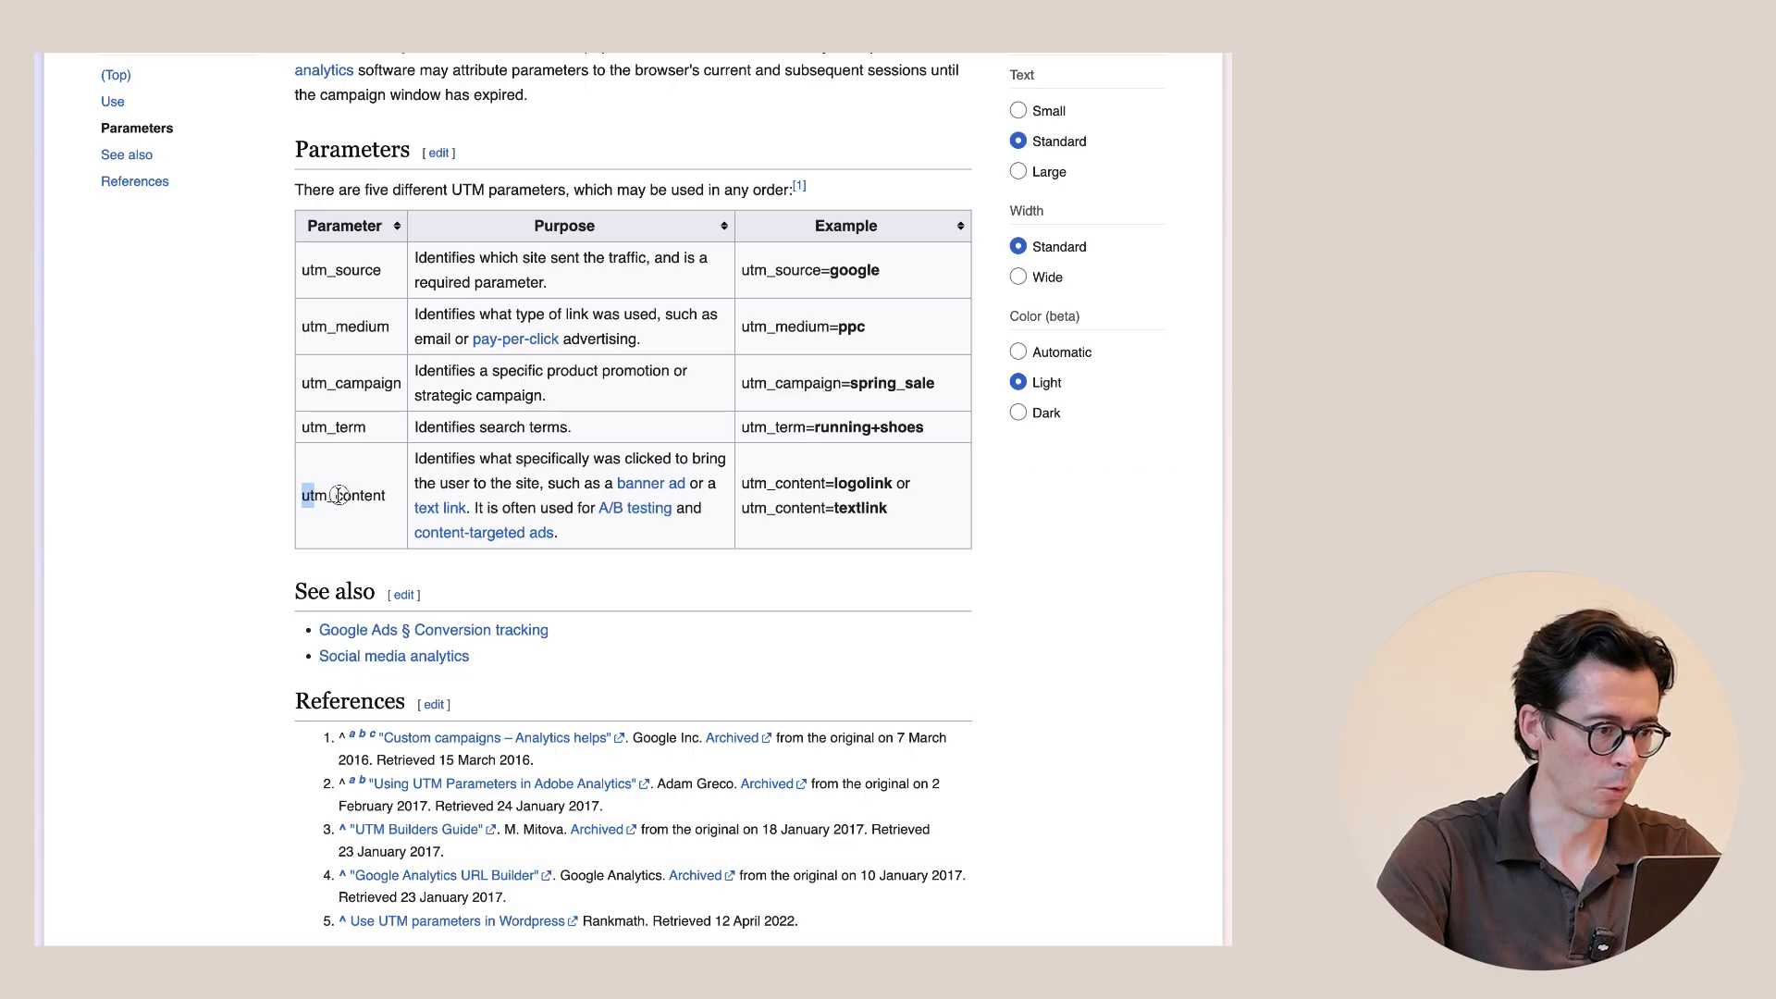
{"action": "left_click", "coordinate": [383, 496]}
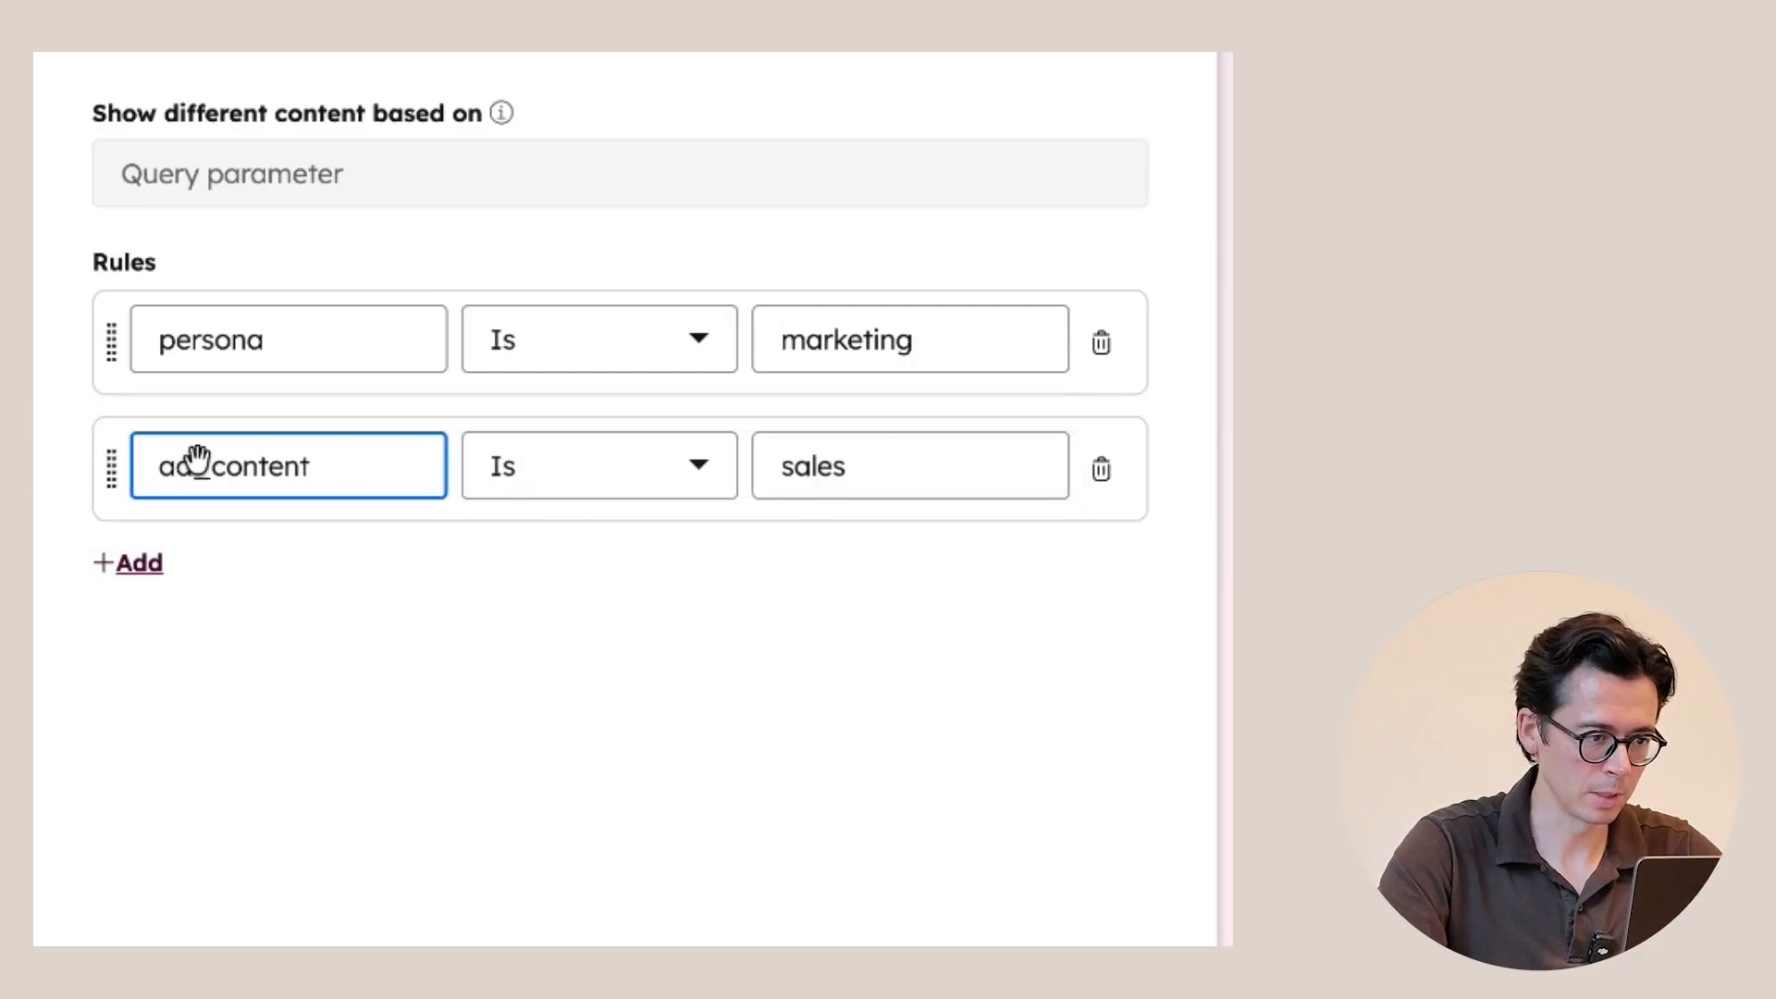
Set the second smart rule to match when utm_content is ad_variant_1.
{"action": "double_click", "coordinate": [176, 463]}
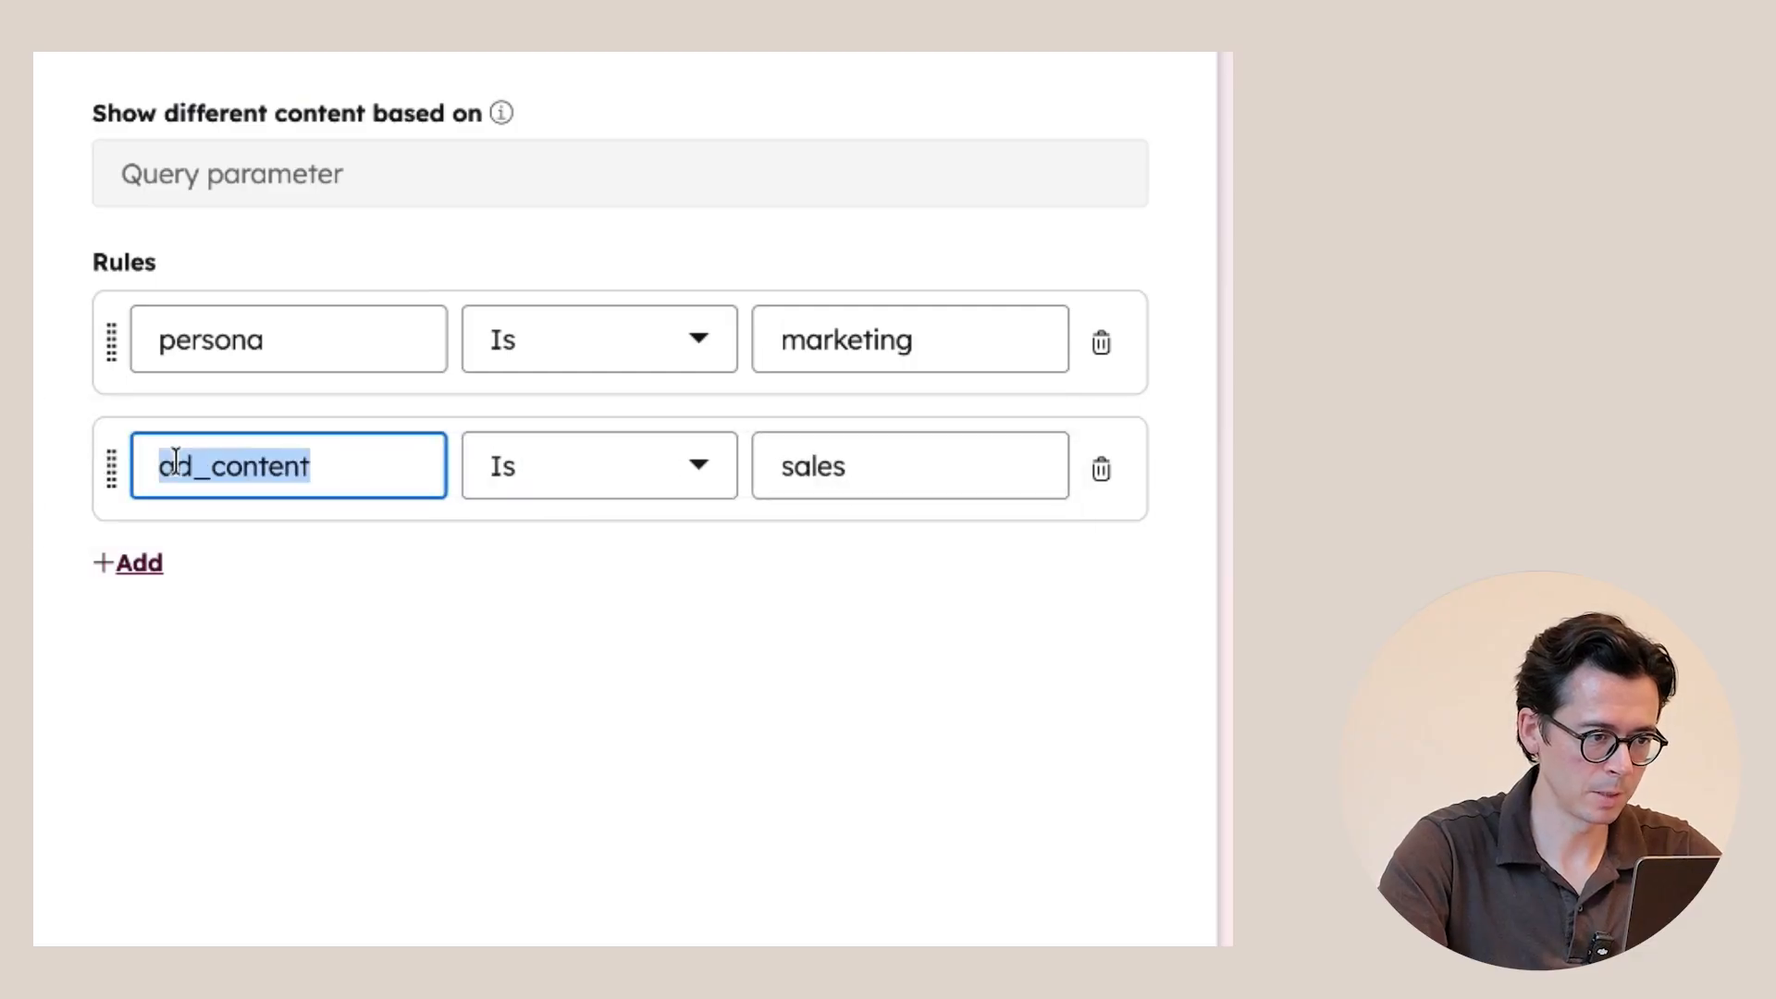
{"action": "left_click", "coordinate": [176, 462]}
{"action": "key", "text": "BackSpace"}
{"action": "key", "text": "BackSpace"}
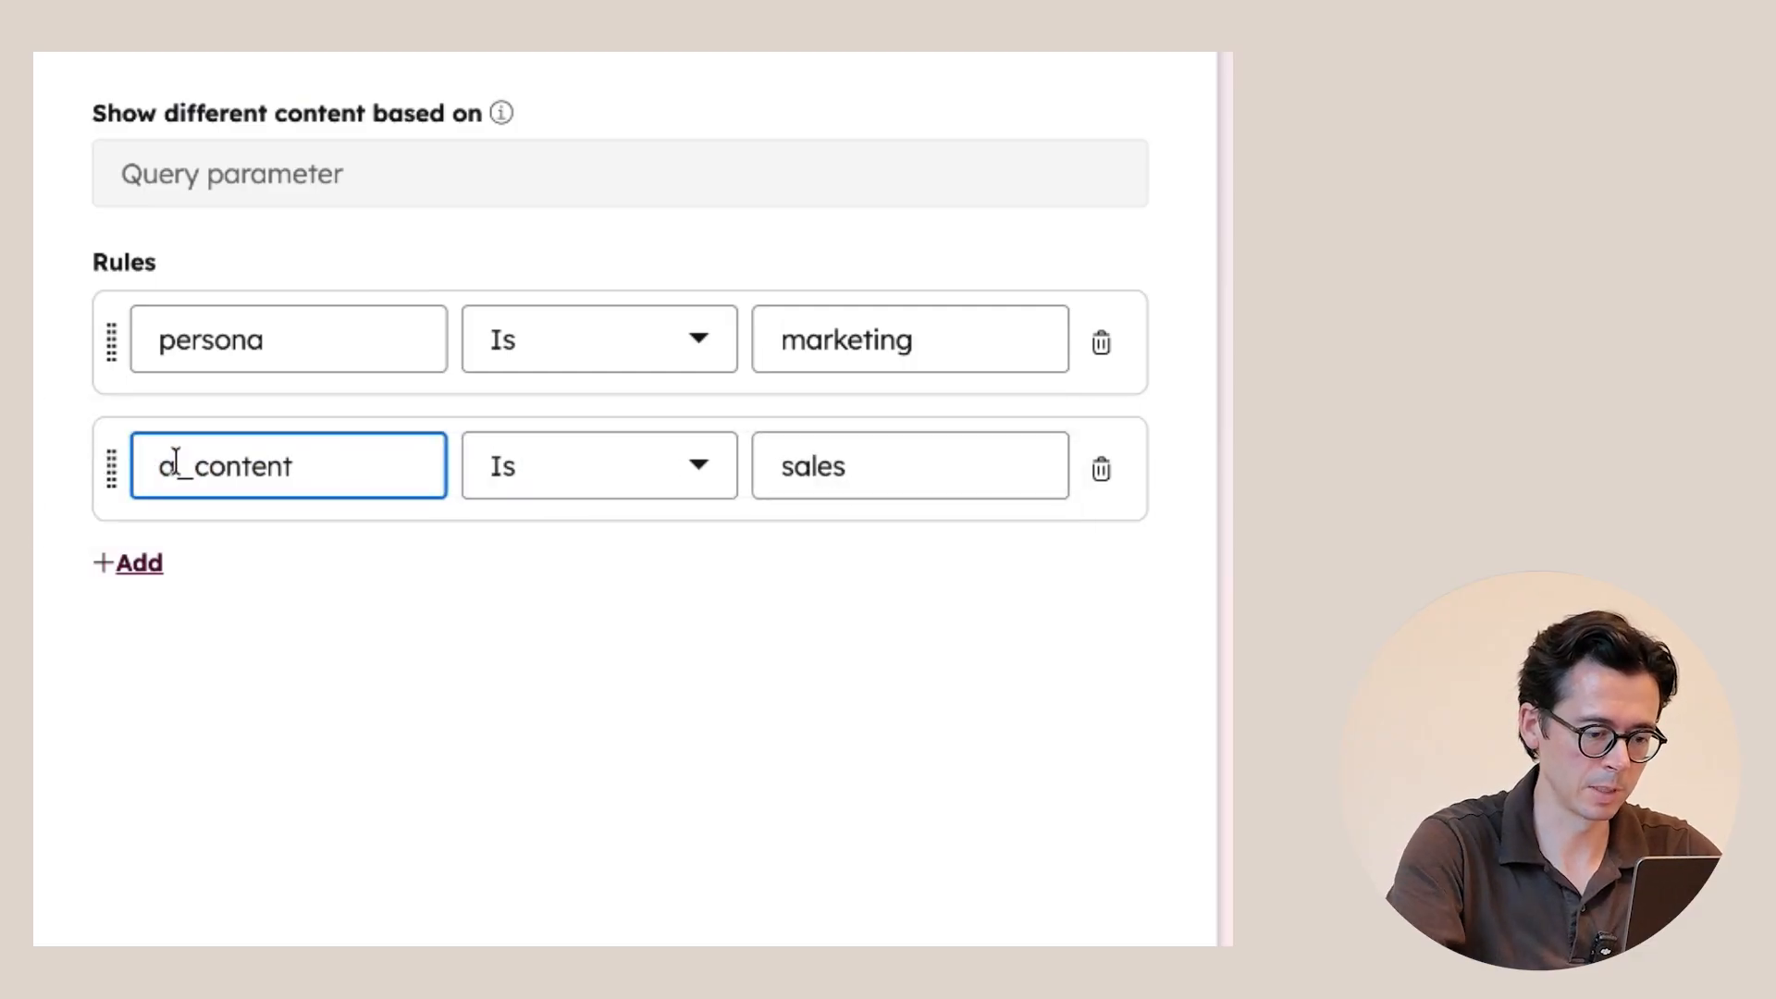
{"action": "type", "text": "utm"}
{"action": "left_click", "coordinate": [907, 480]}
{"action": "double_click", "coordinate": [910, 483]}
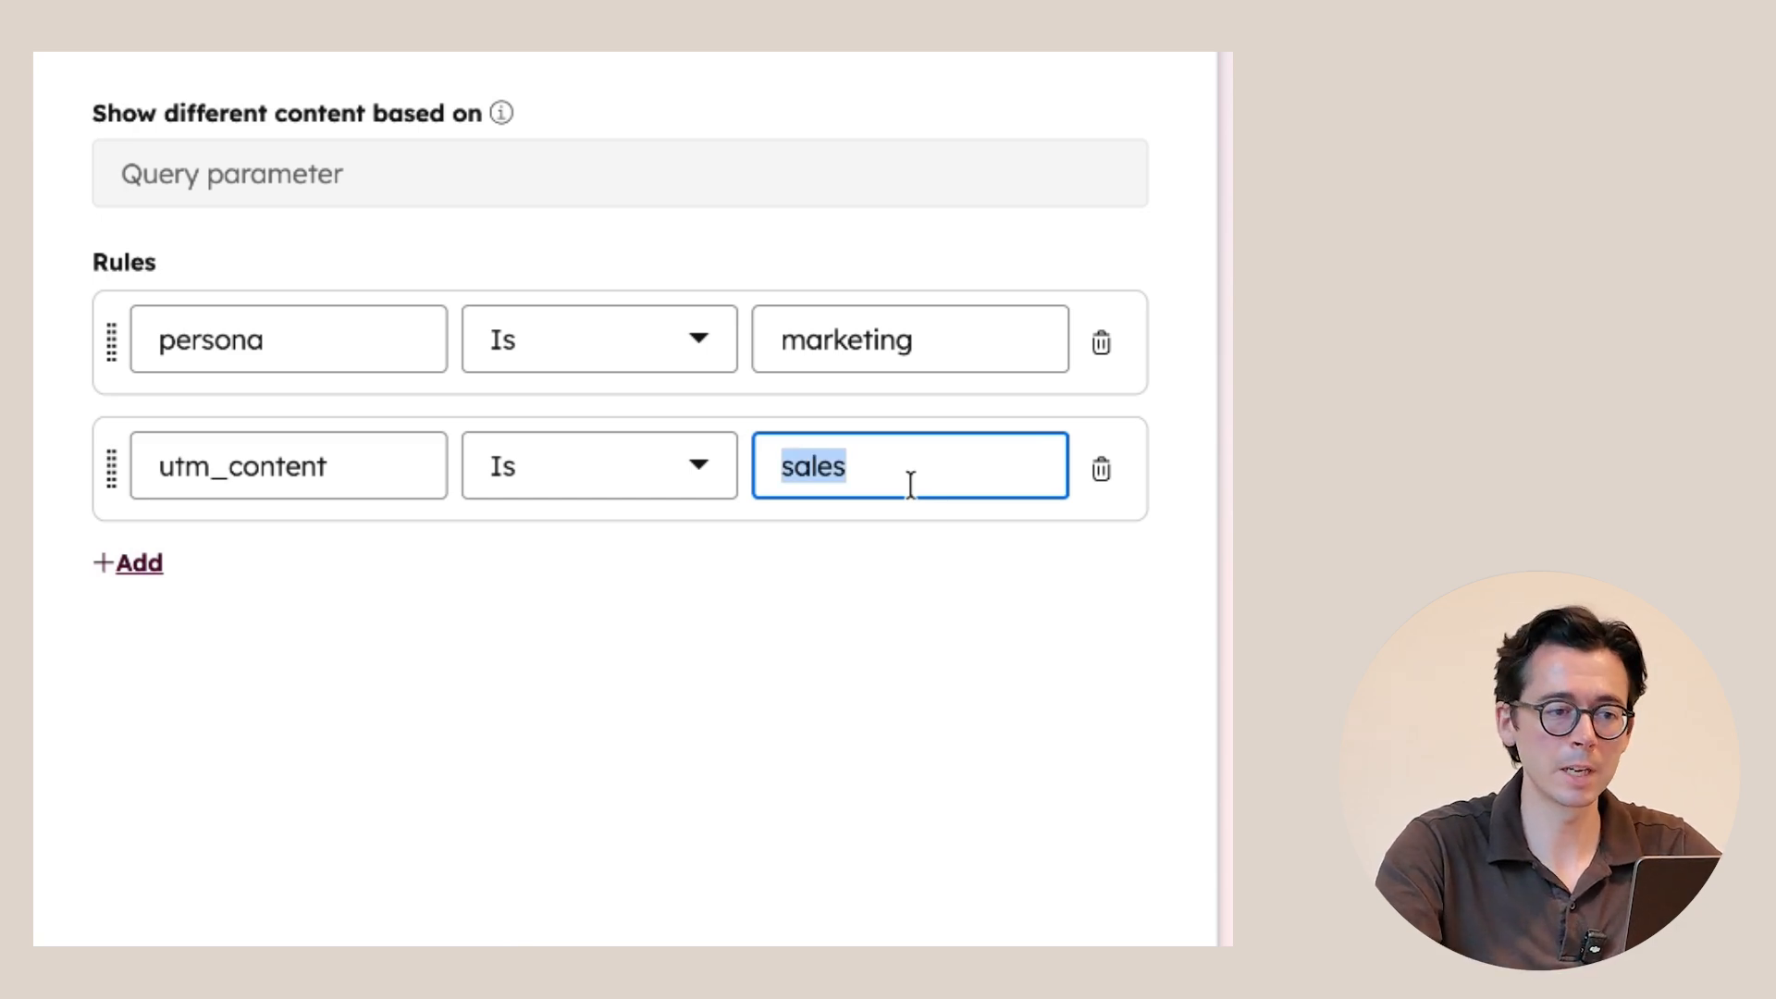
{"action": "type", "text": "d_variant_1"}
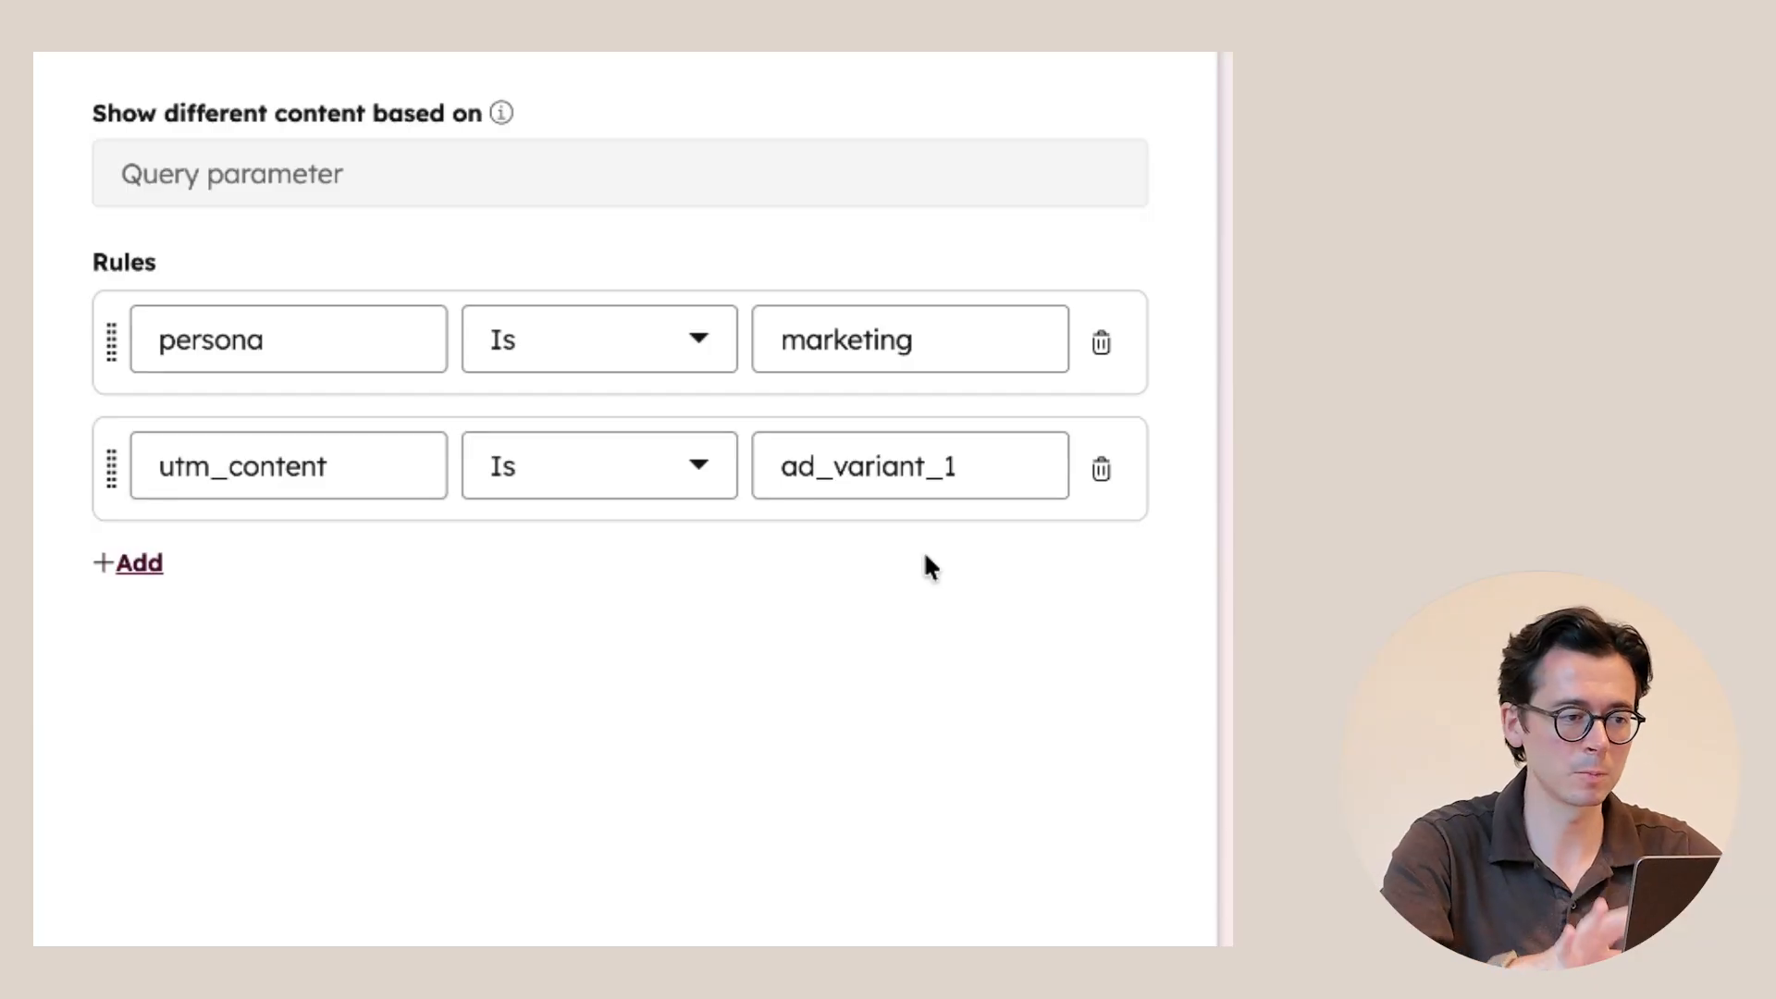
Set the second smart rule to match when persona is sales.
{"action": "double_click", "coordinate": [343, 465]}
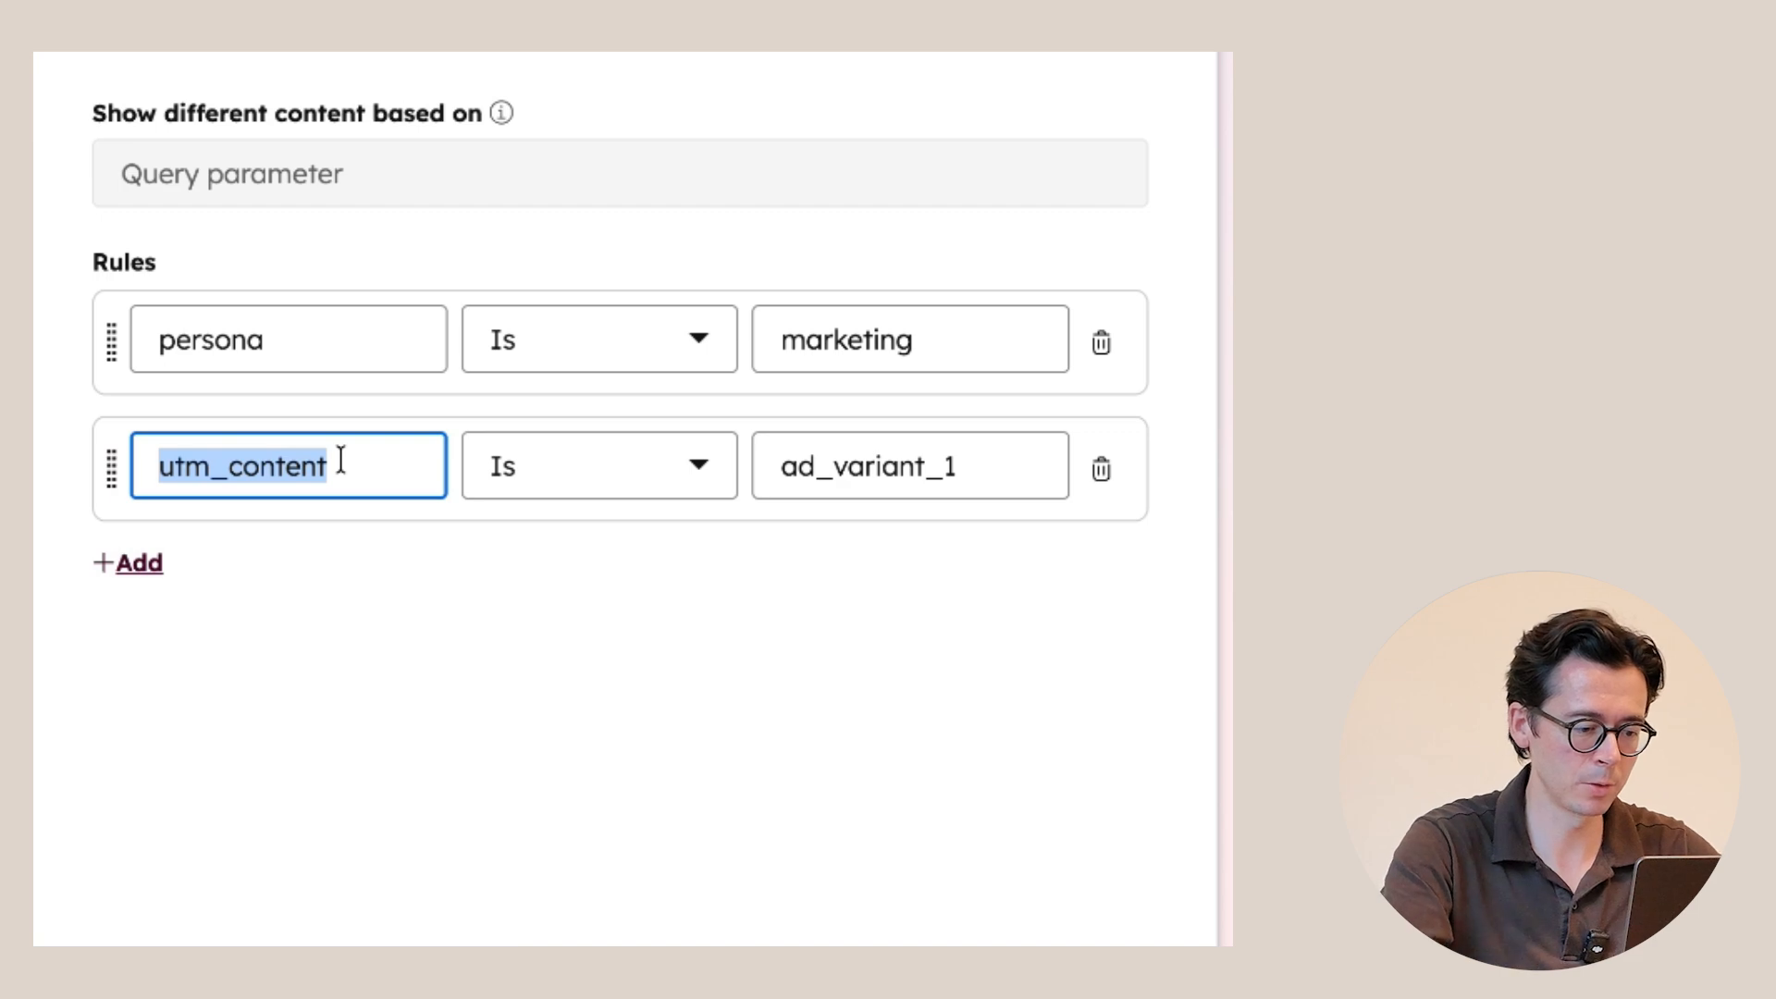
{"action": "type", "text": "persona"}
{"action": "double_click", "coordinate": [845, 465]}
{"action": "type", "text": "sales"}
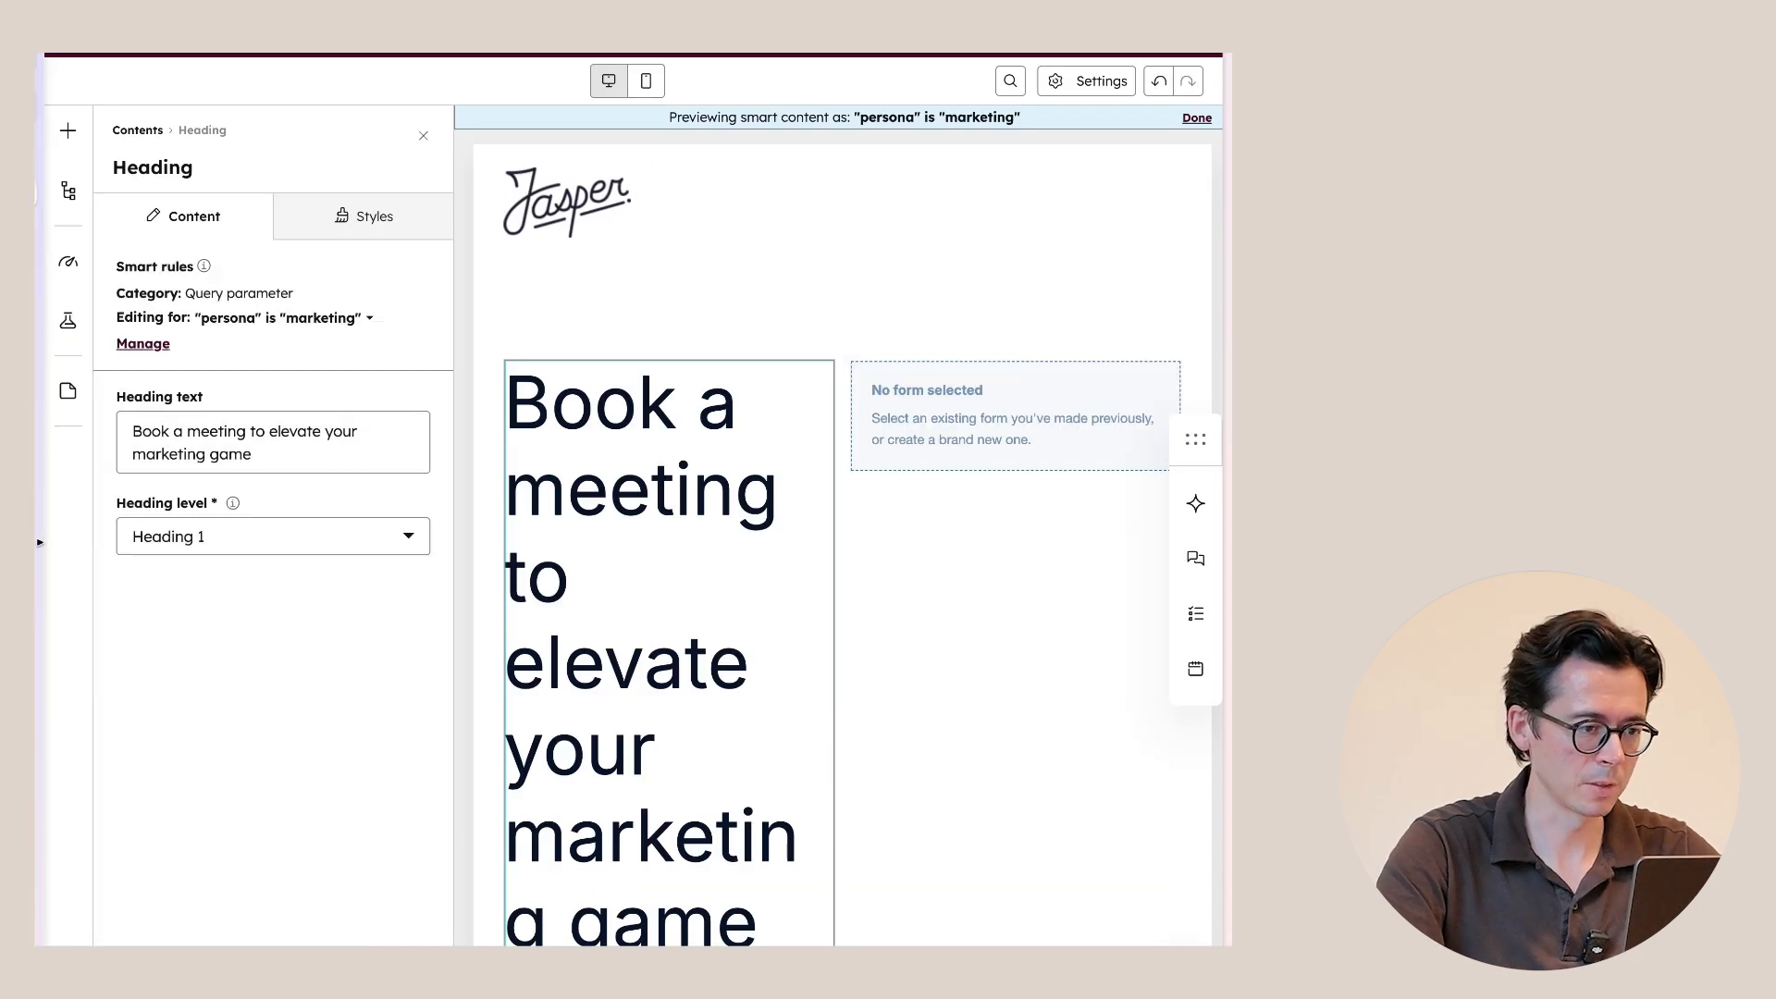
Set the required page title to "Test" in the page settings and copy the page's link.
{"action": "mouse_move", "coordinate": [121, 647]}
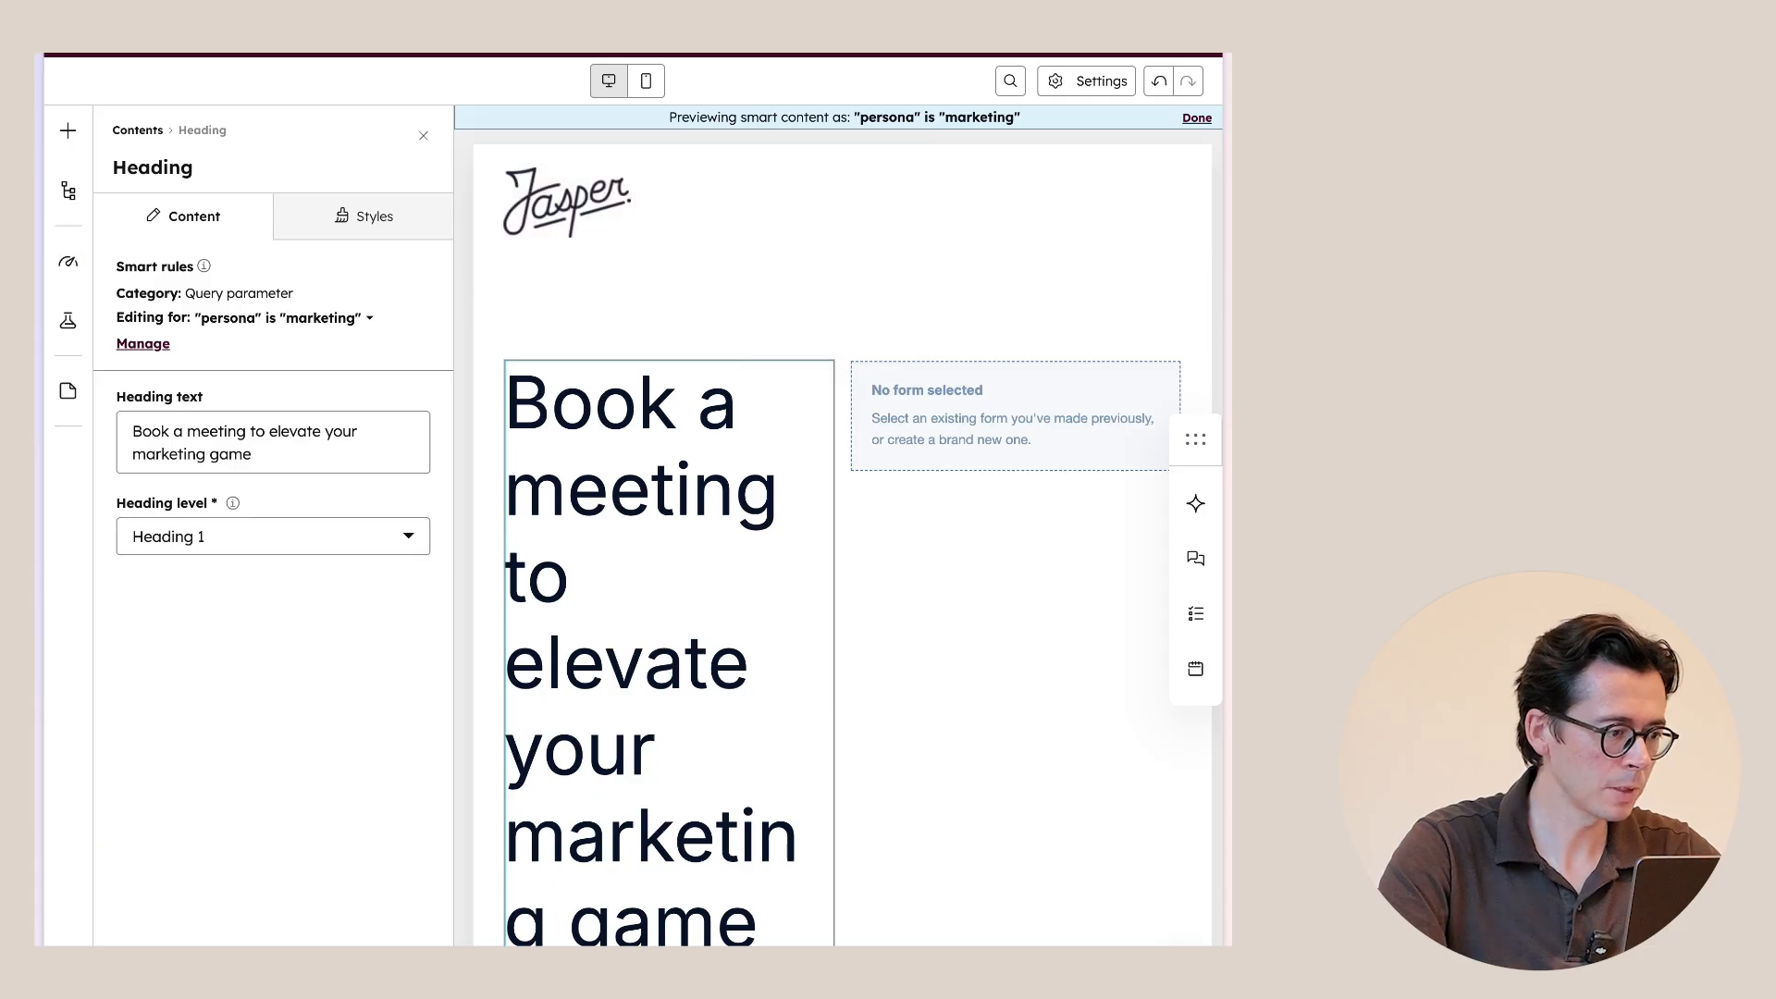
{"action": "mouse_move", "coordinate": [1151, 45]}
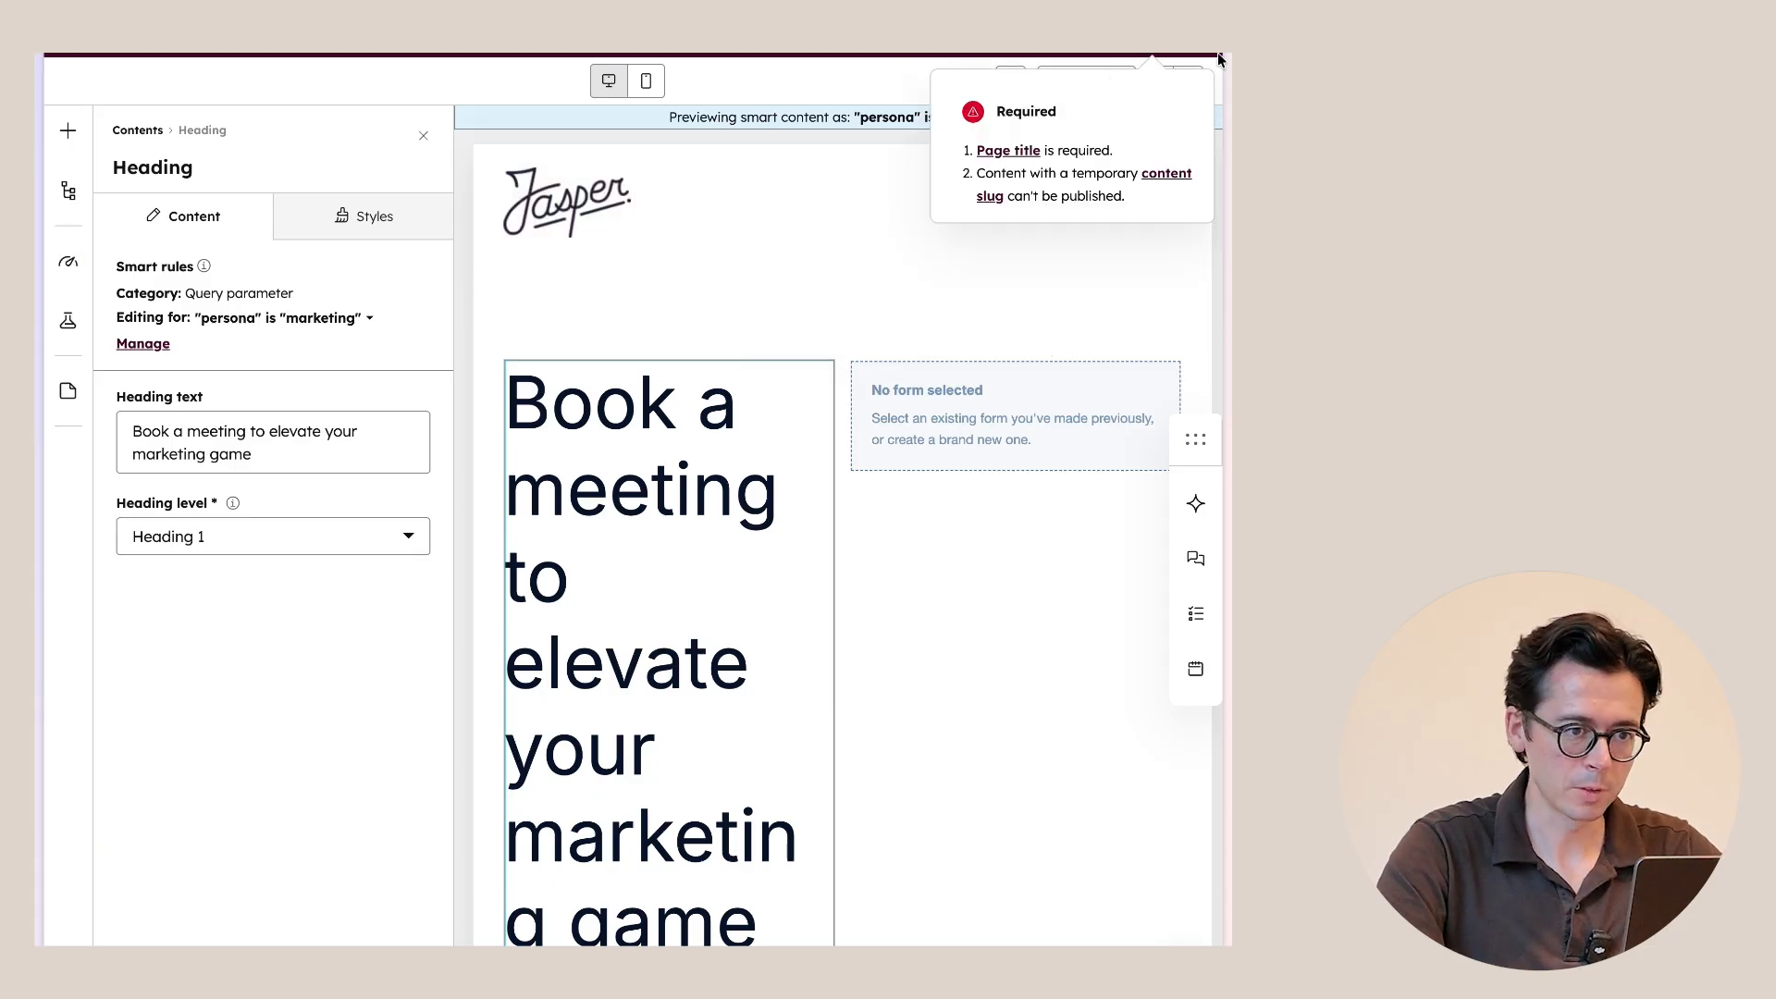
{"action": "left_click", "coordinate": [1008, 150]}
{"action": "left_click", "coordinate": [464, 338]}
{"action": "type", "text": "Test"}
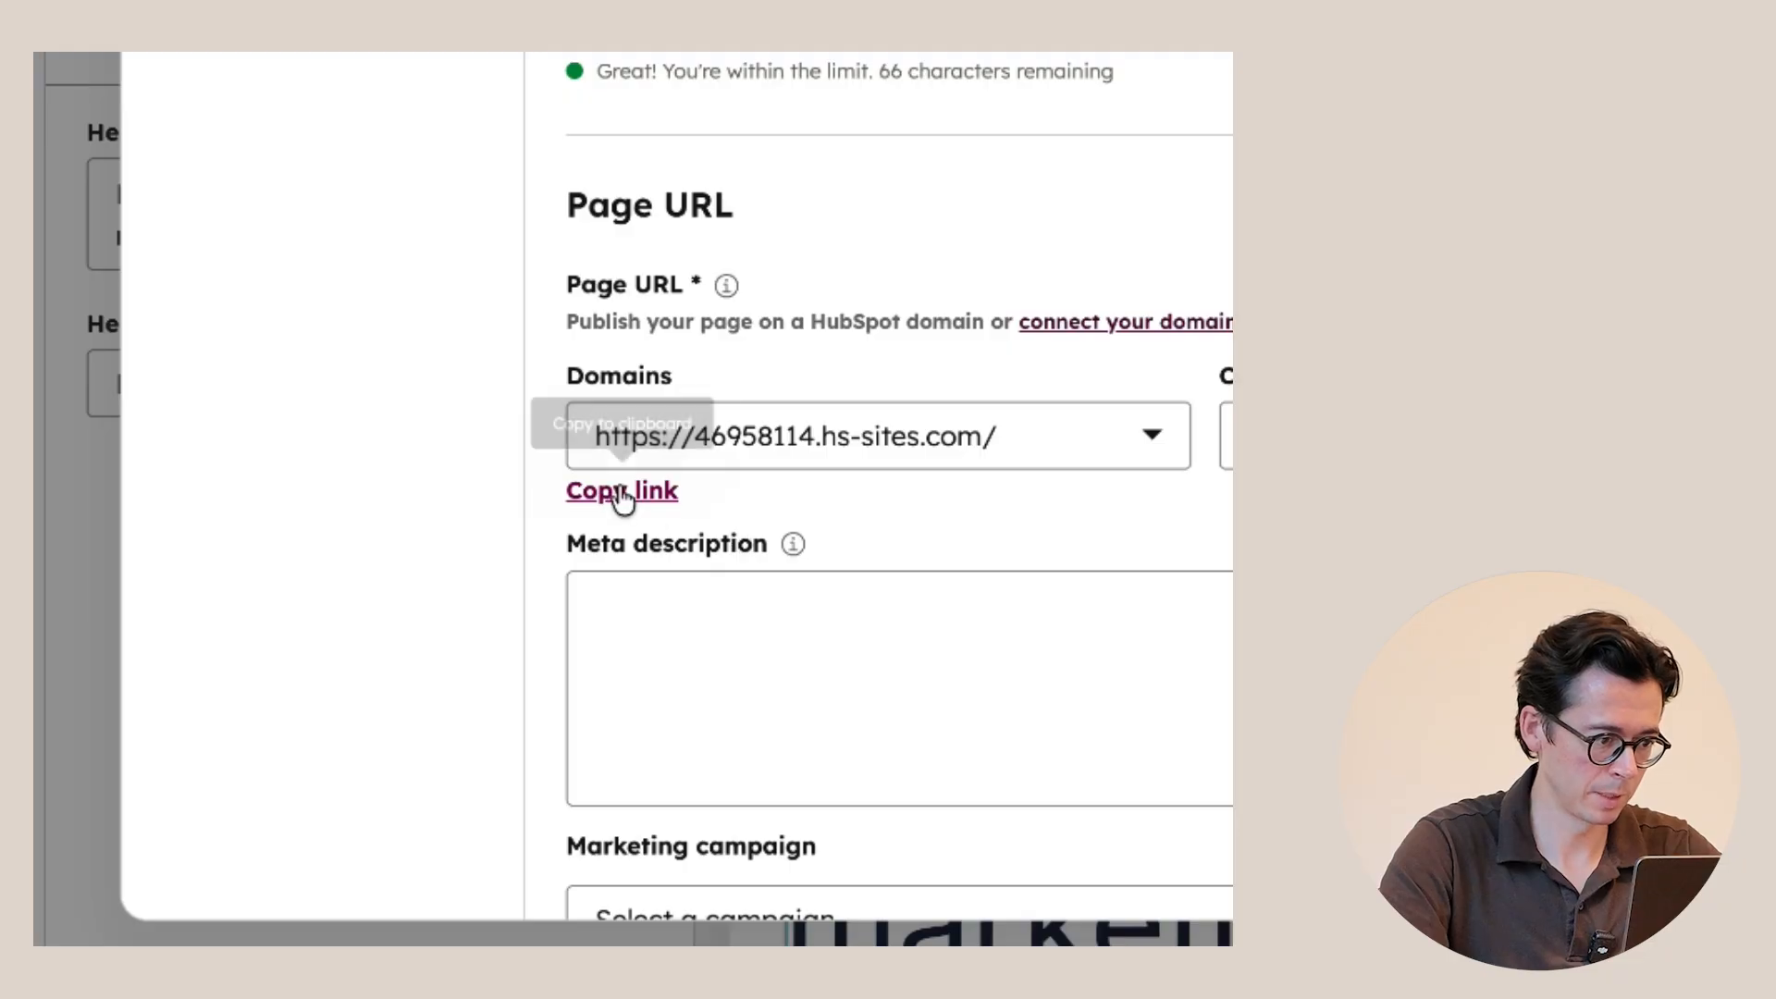
{"action": "left_click", "coordinate": [622, 499]}
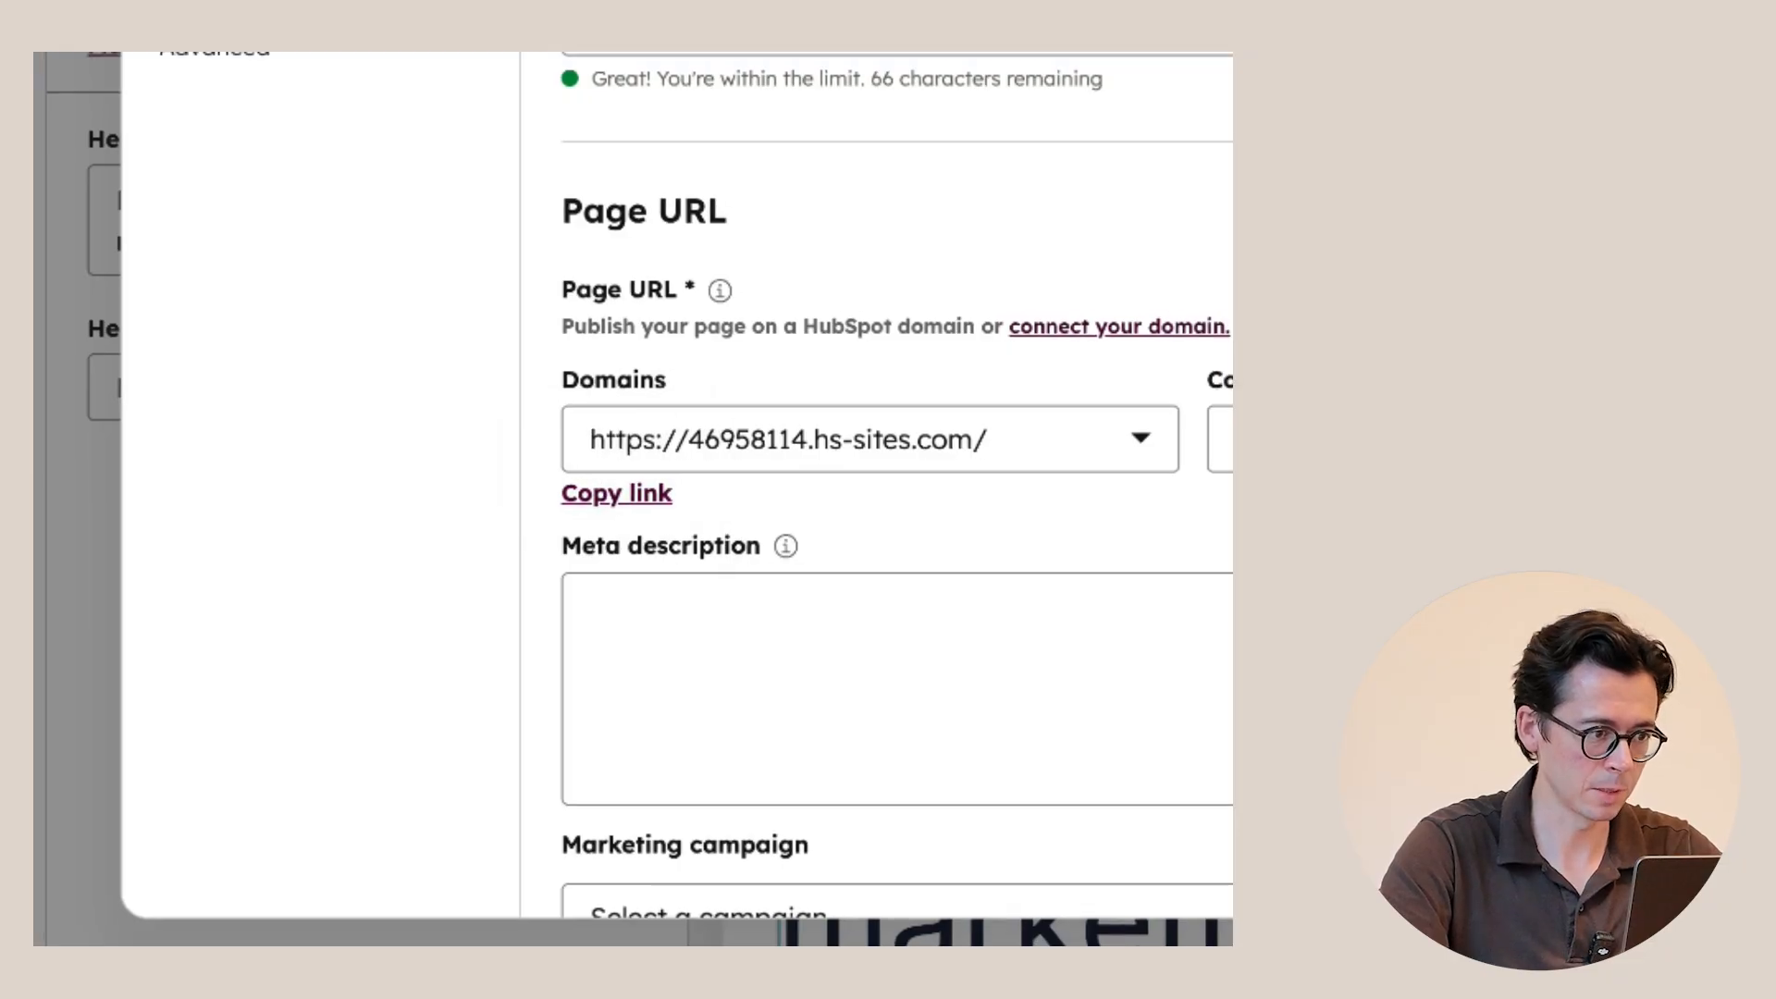
{"action": "left_click", "coordinate": [1098, 95]}
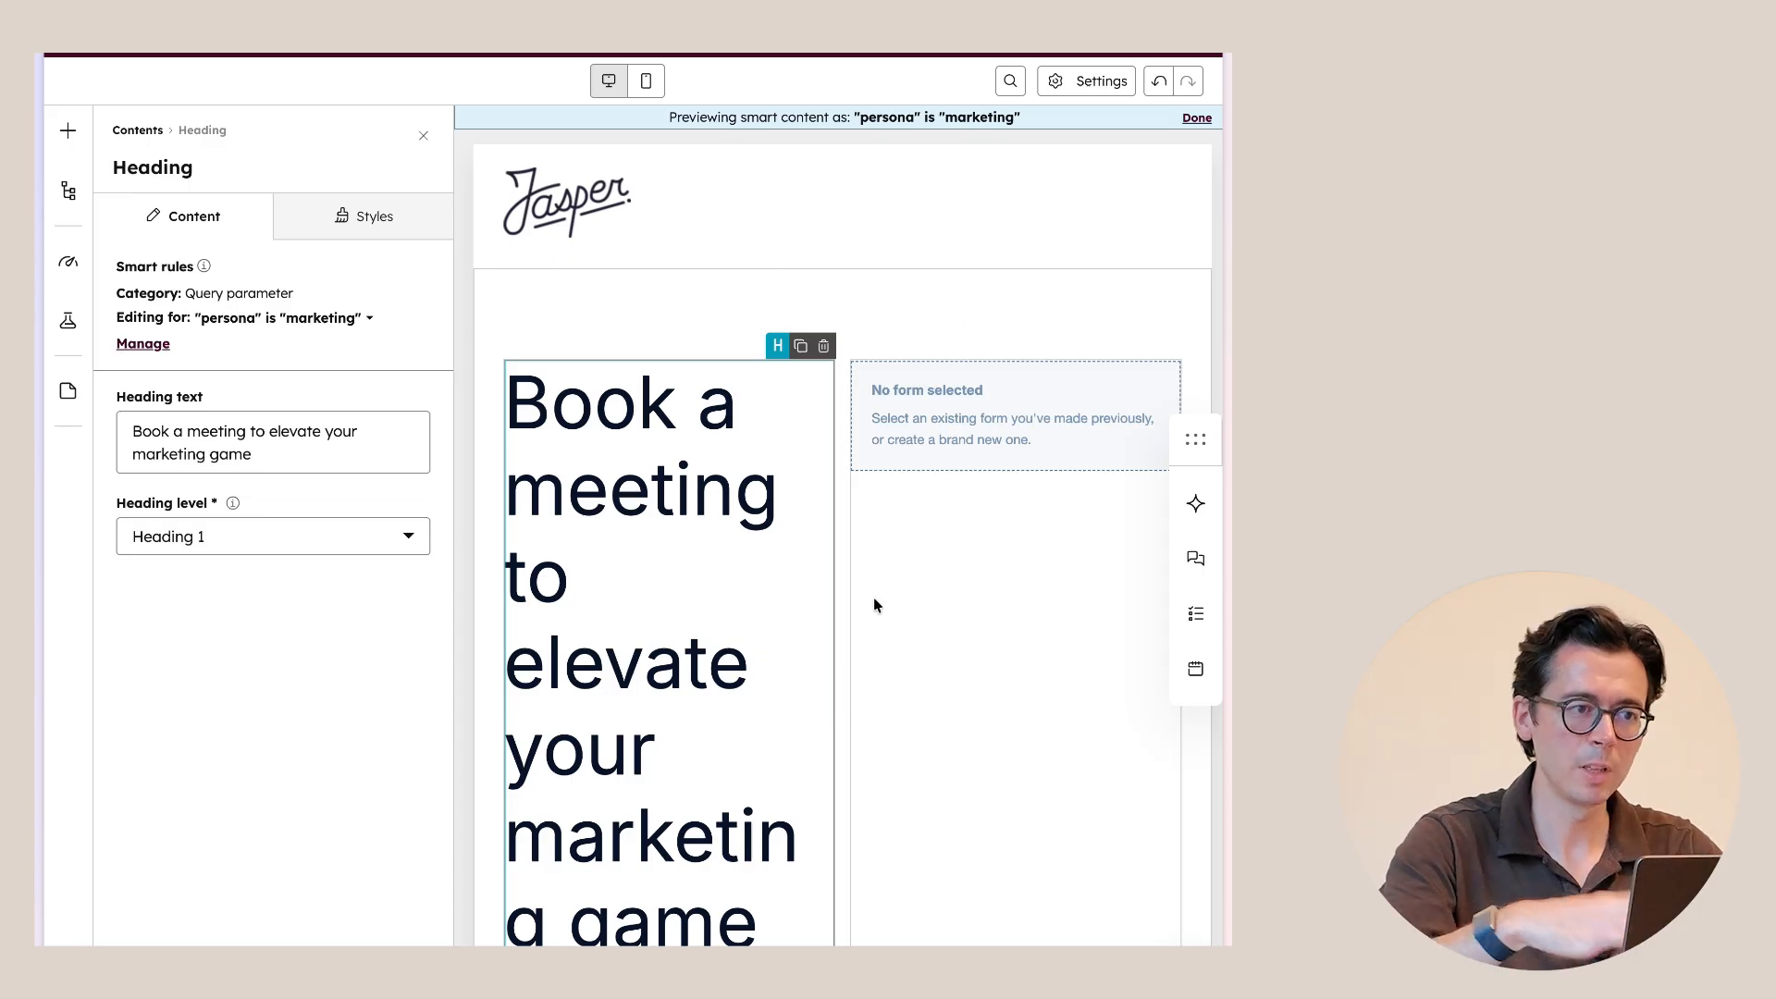
Enter the copied page link as a new tab's address with ?persona=marketing appended.
{"action": "key", "text": "super+t"}
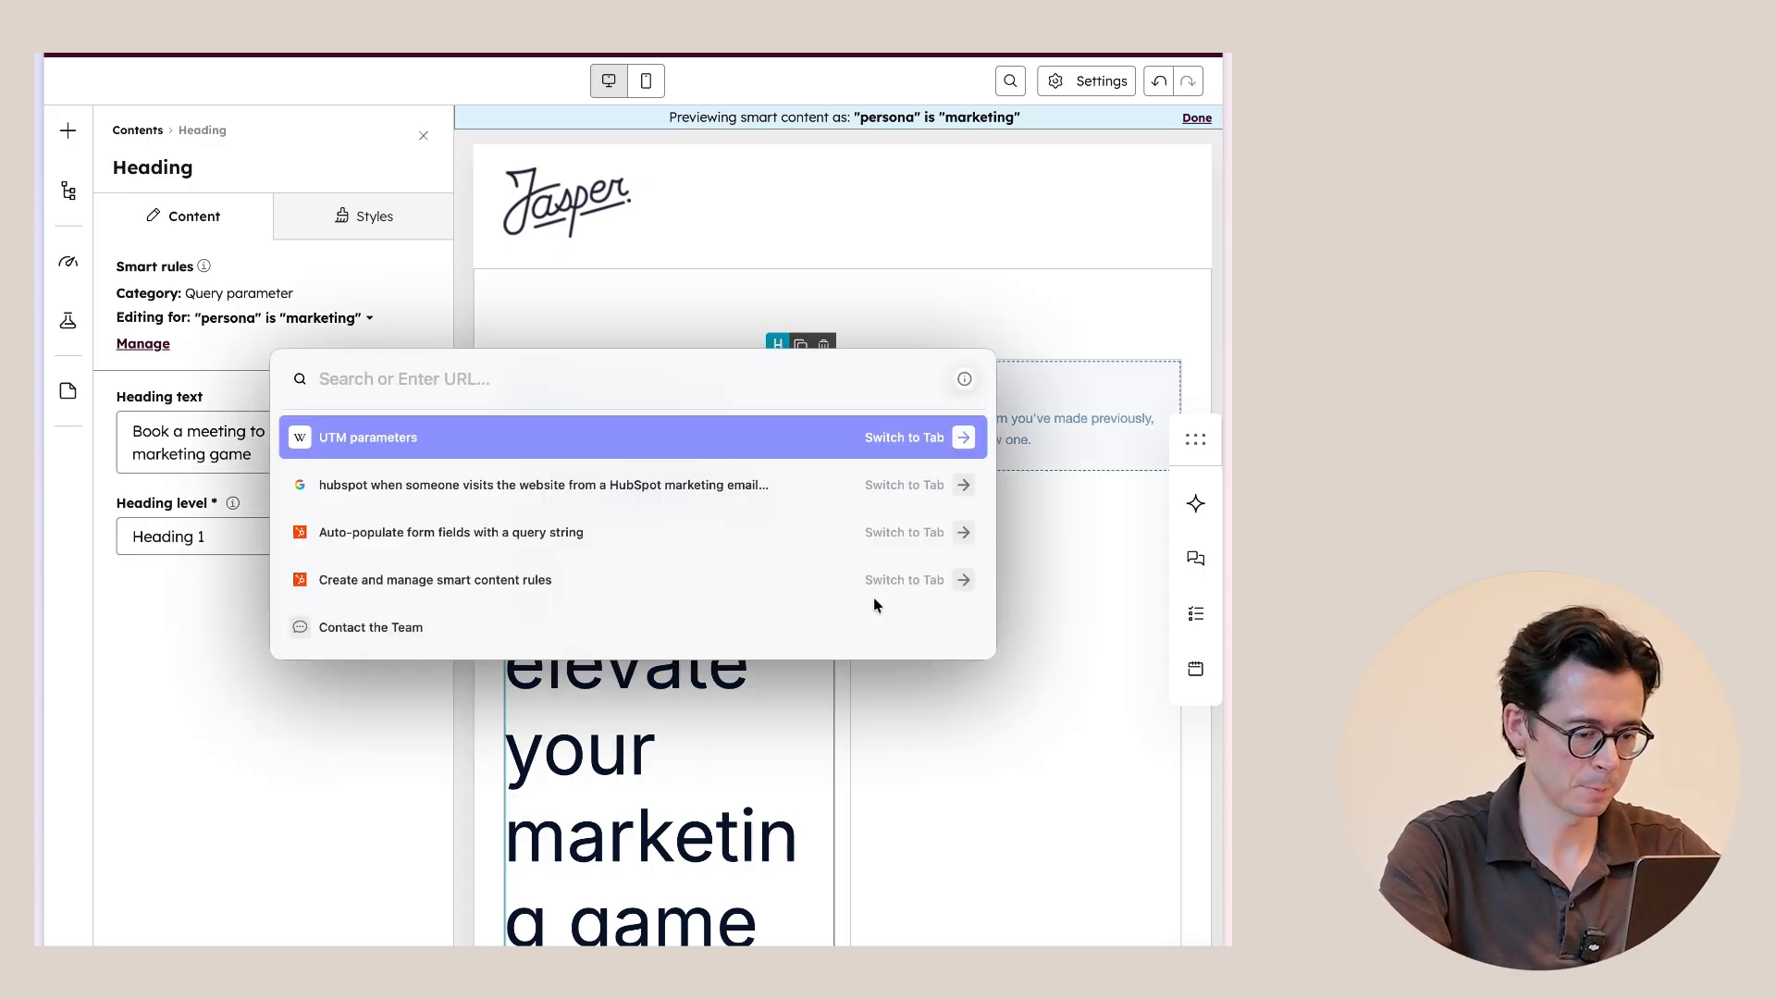
{"action": "key", "text": "super+v"}
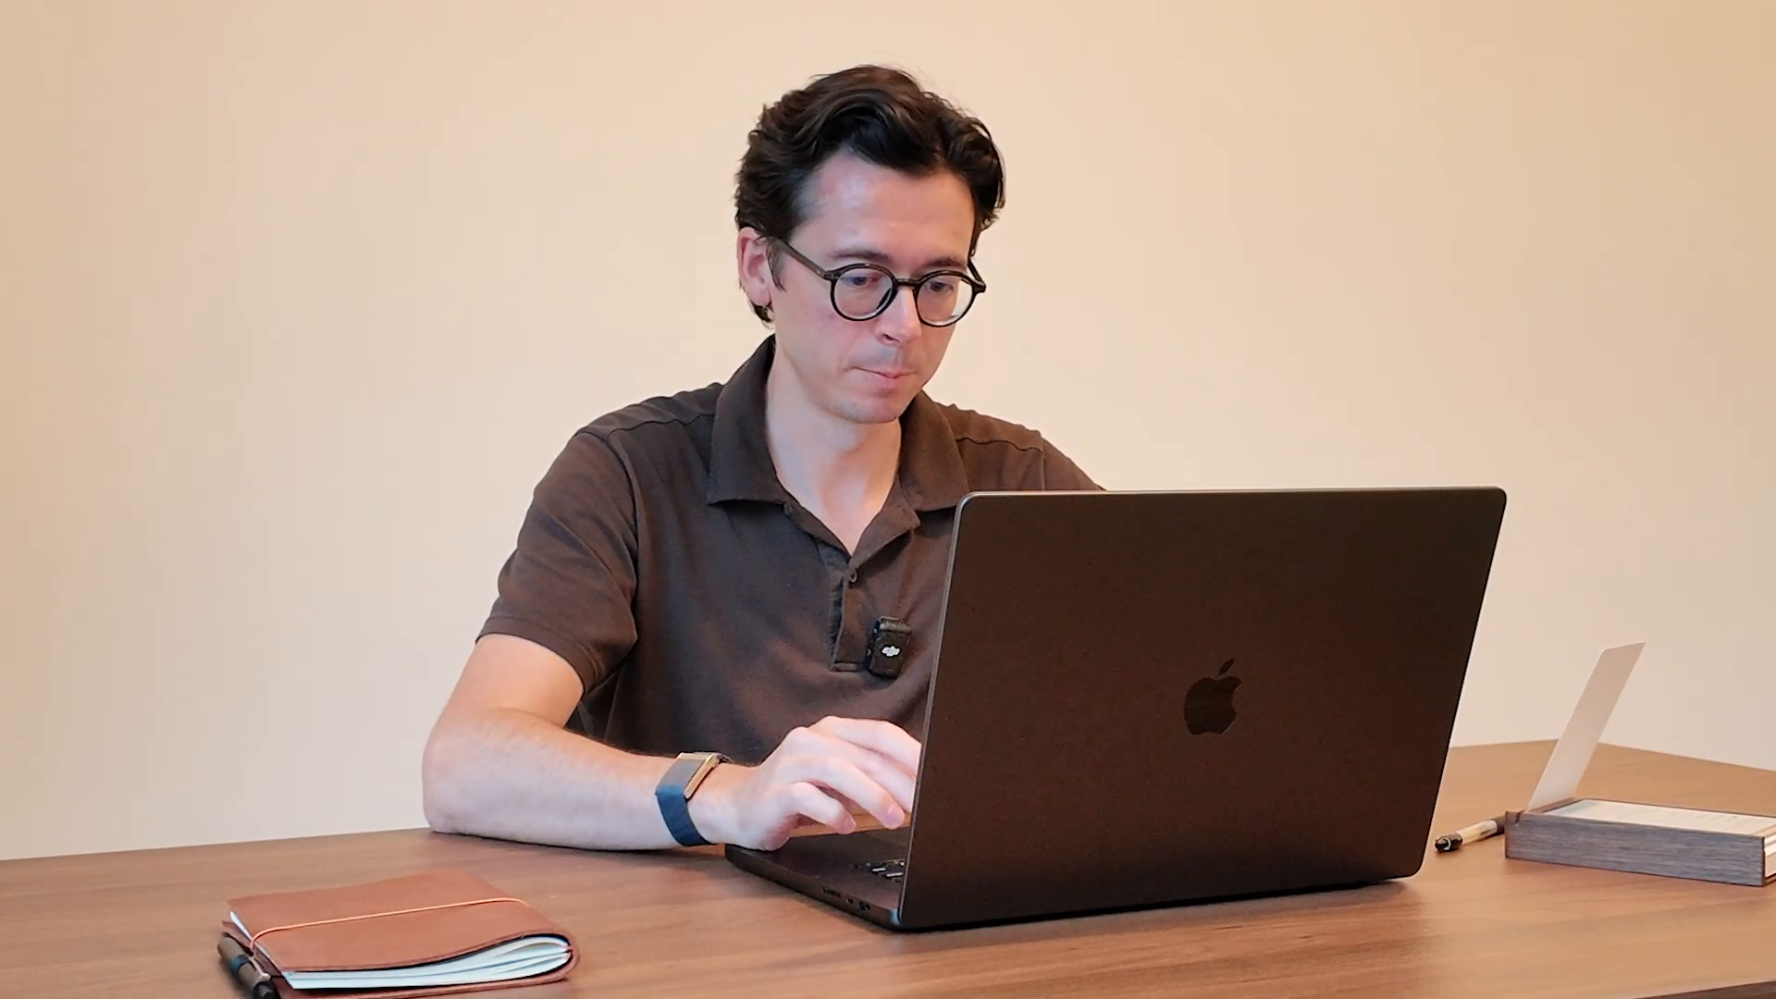
{"action": "type", "text": "?persona="}
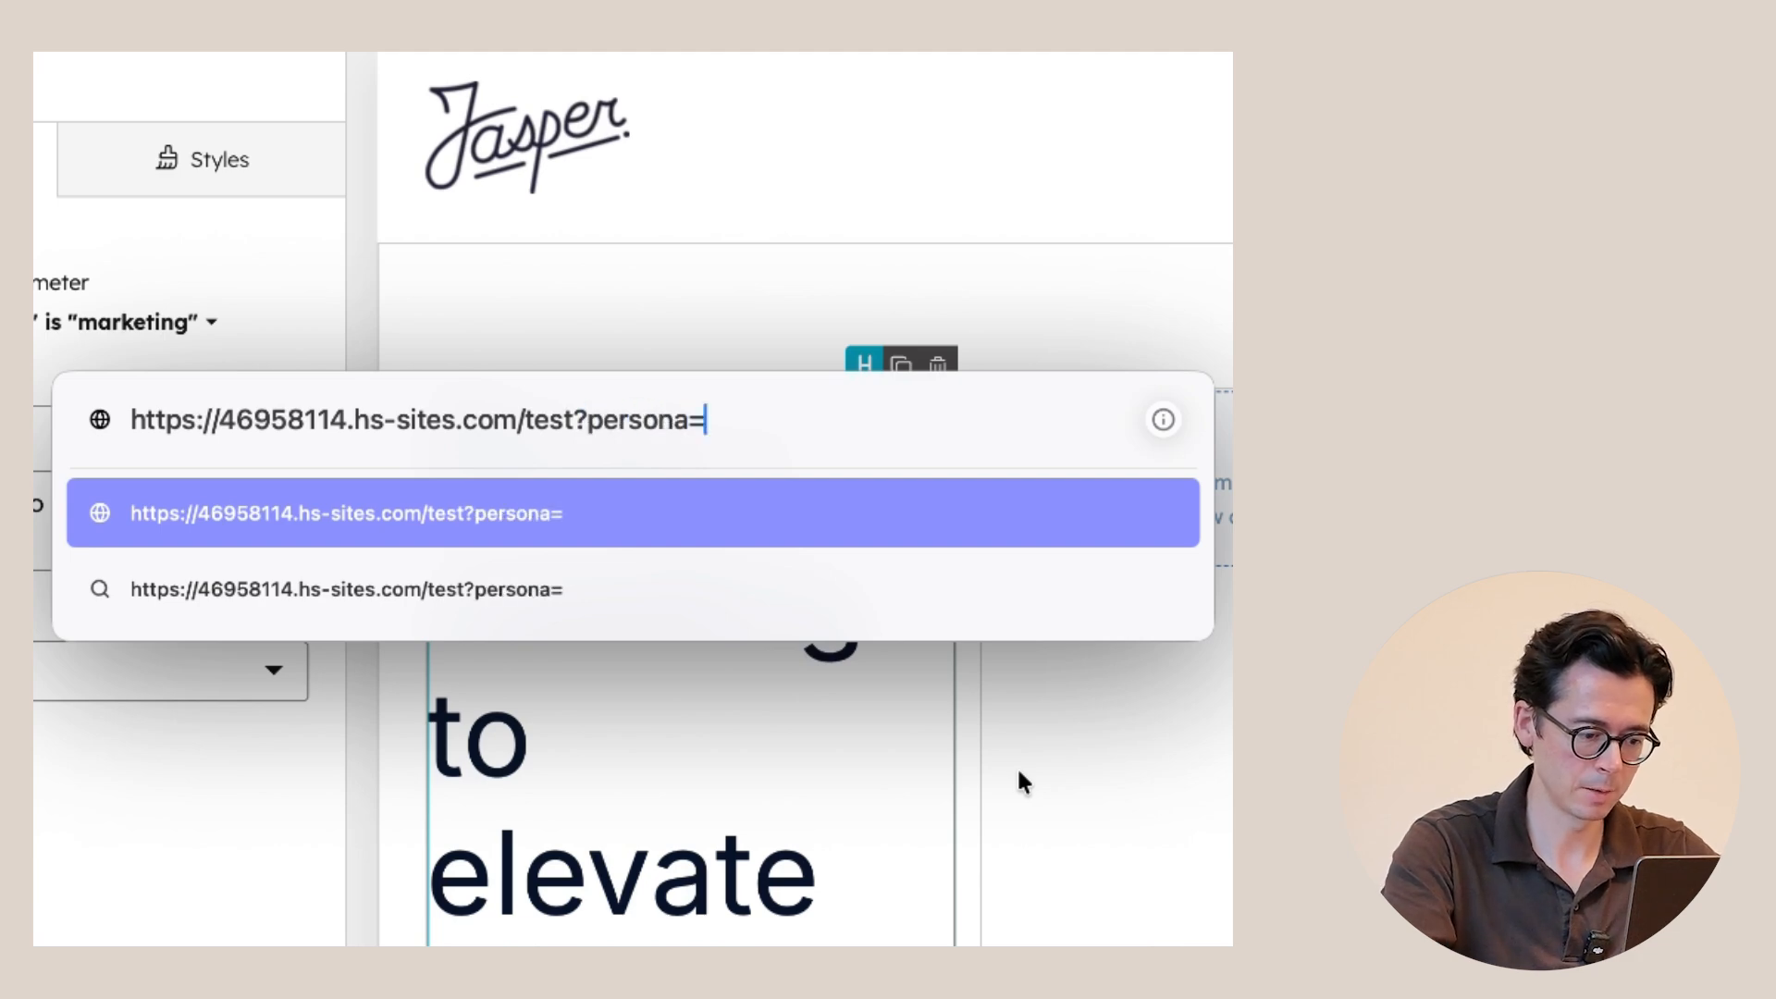
{"action": "type", "text": "marketing"}
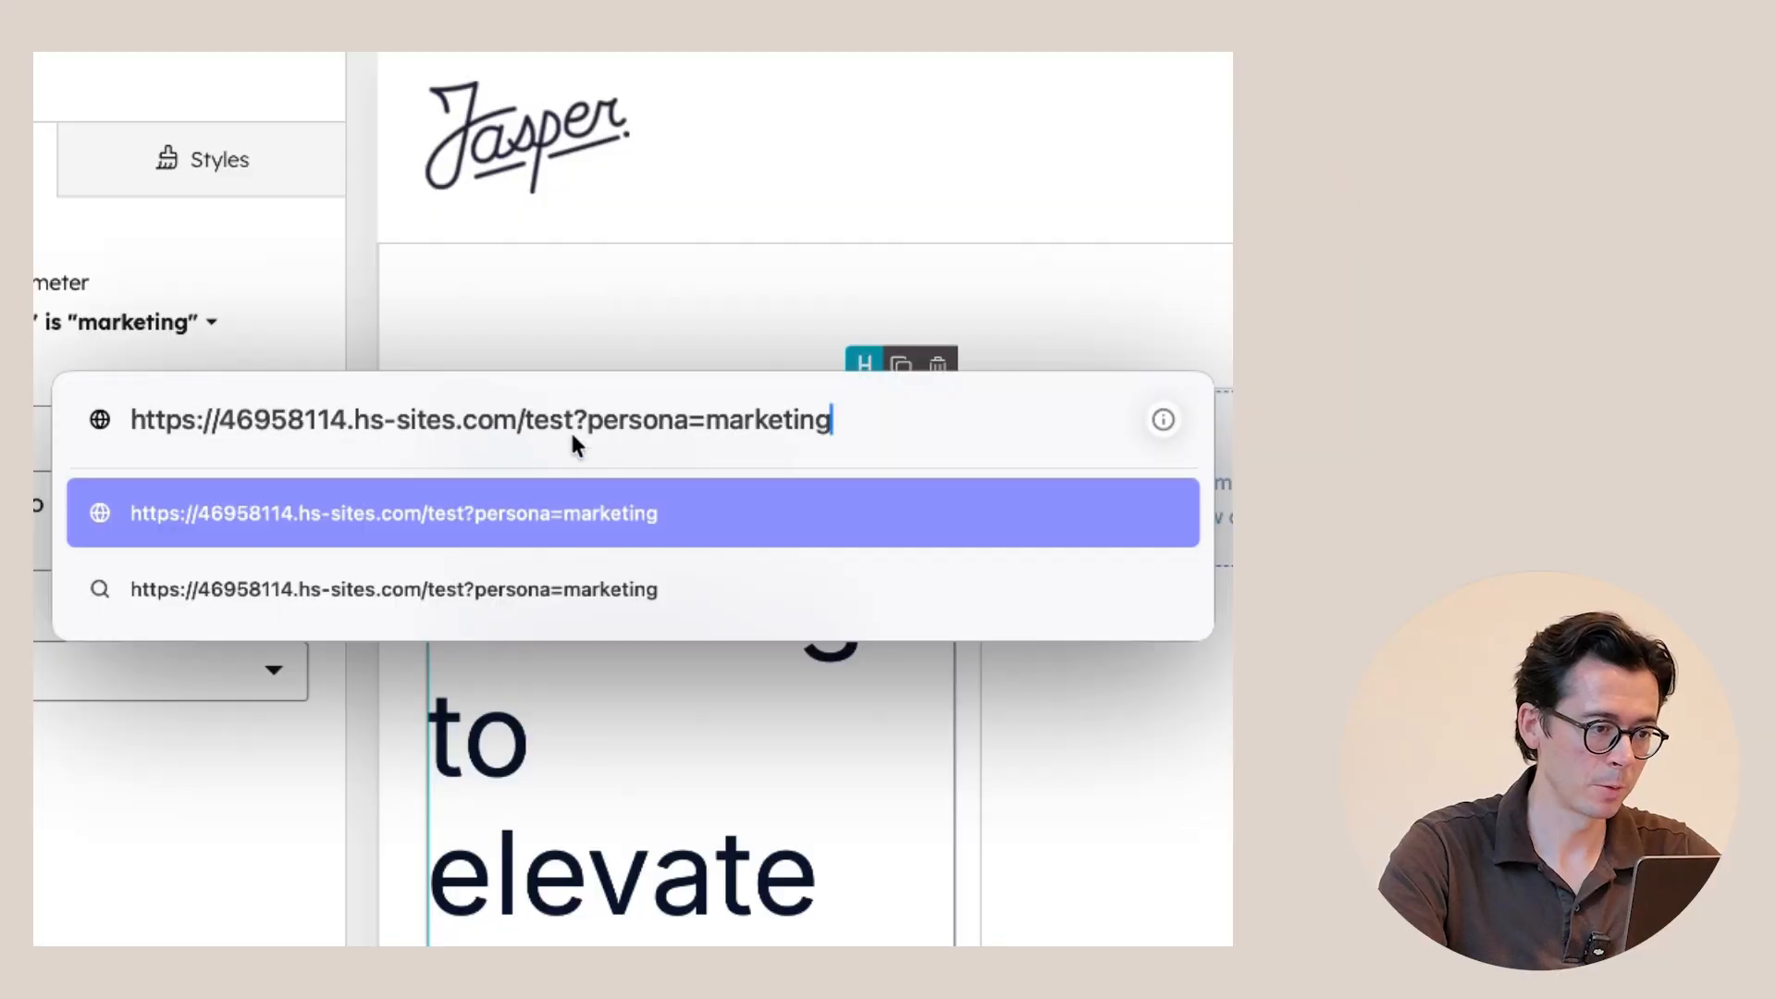
Change the persona value in the test page address to sales.
{"action": "left_click_drag", "start_coordinate": [576, 420], "coordinate": [869, 418]}
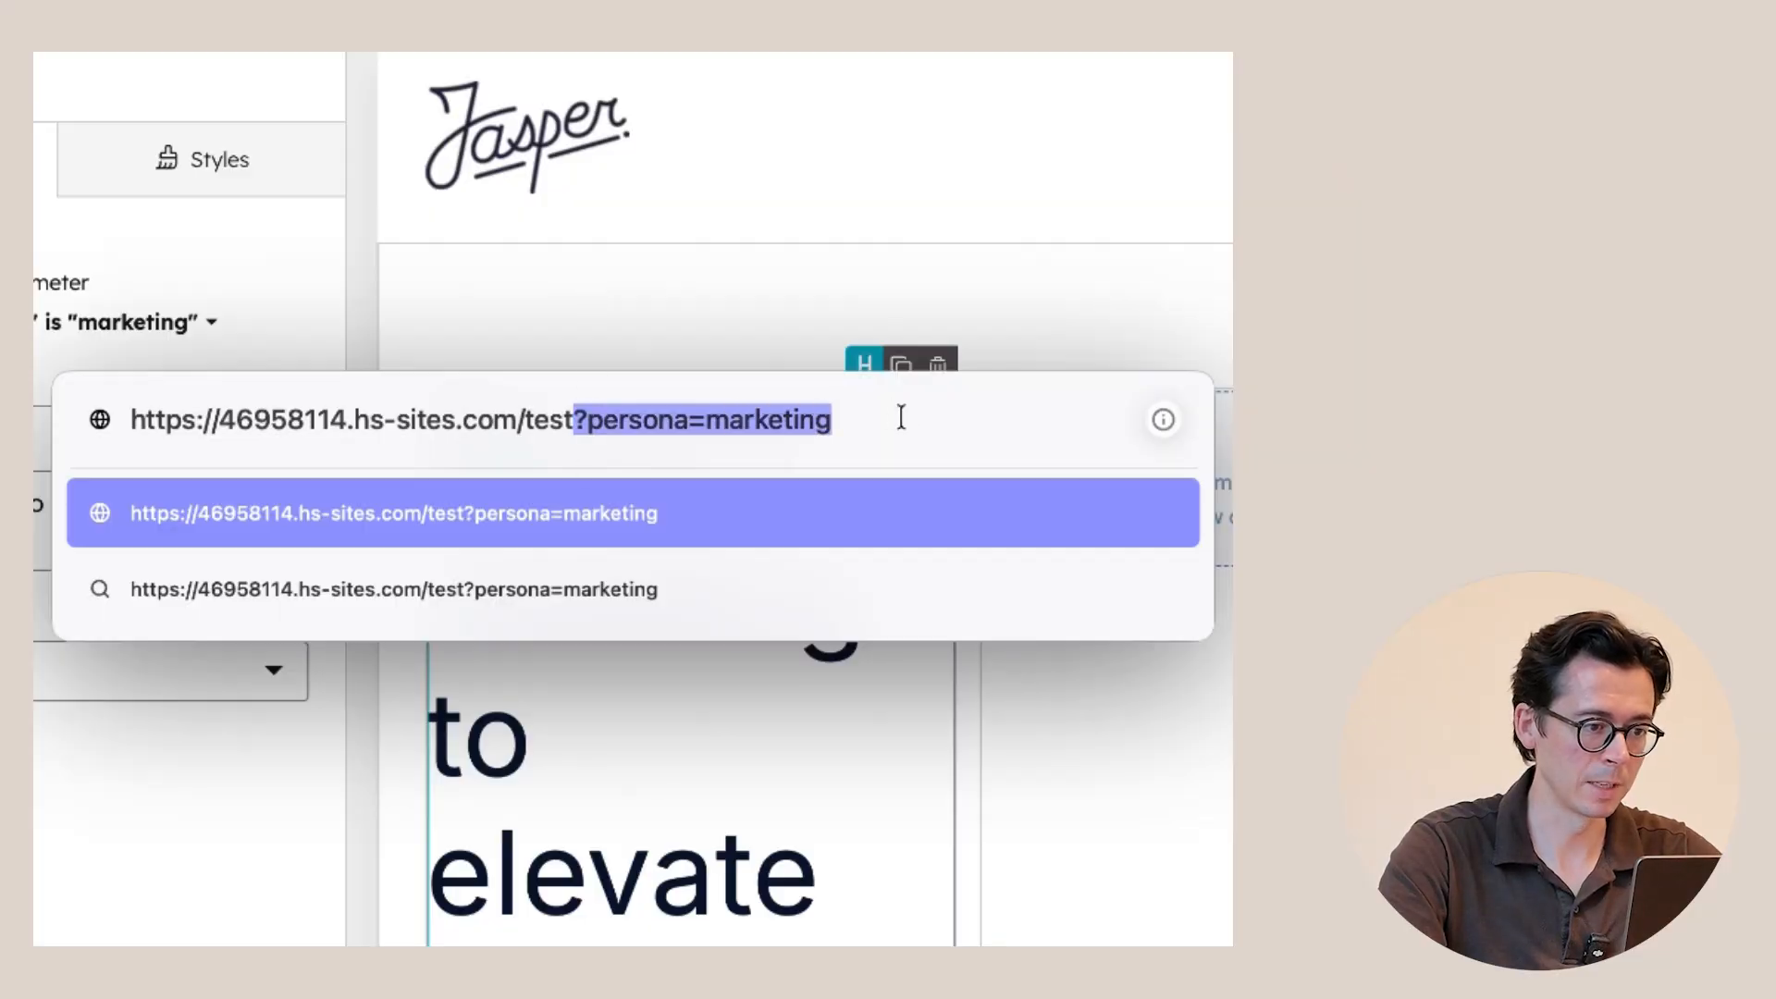
{"action": "left_click", "coordinate": [901, 418]}
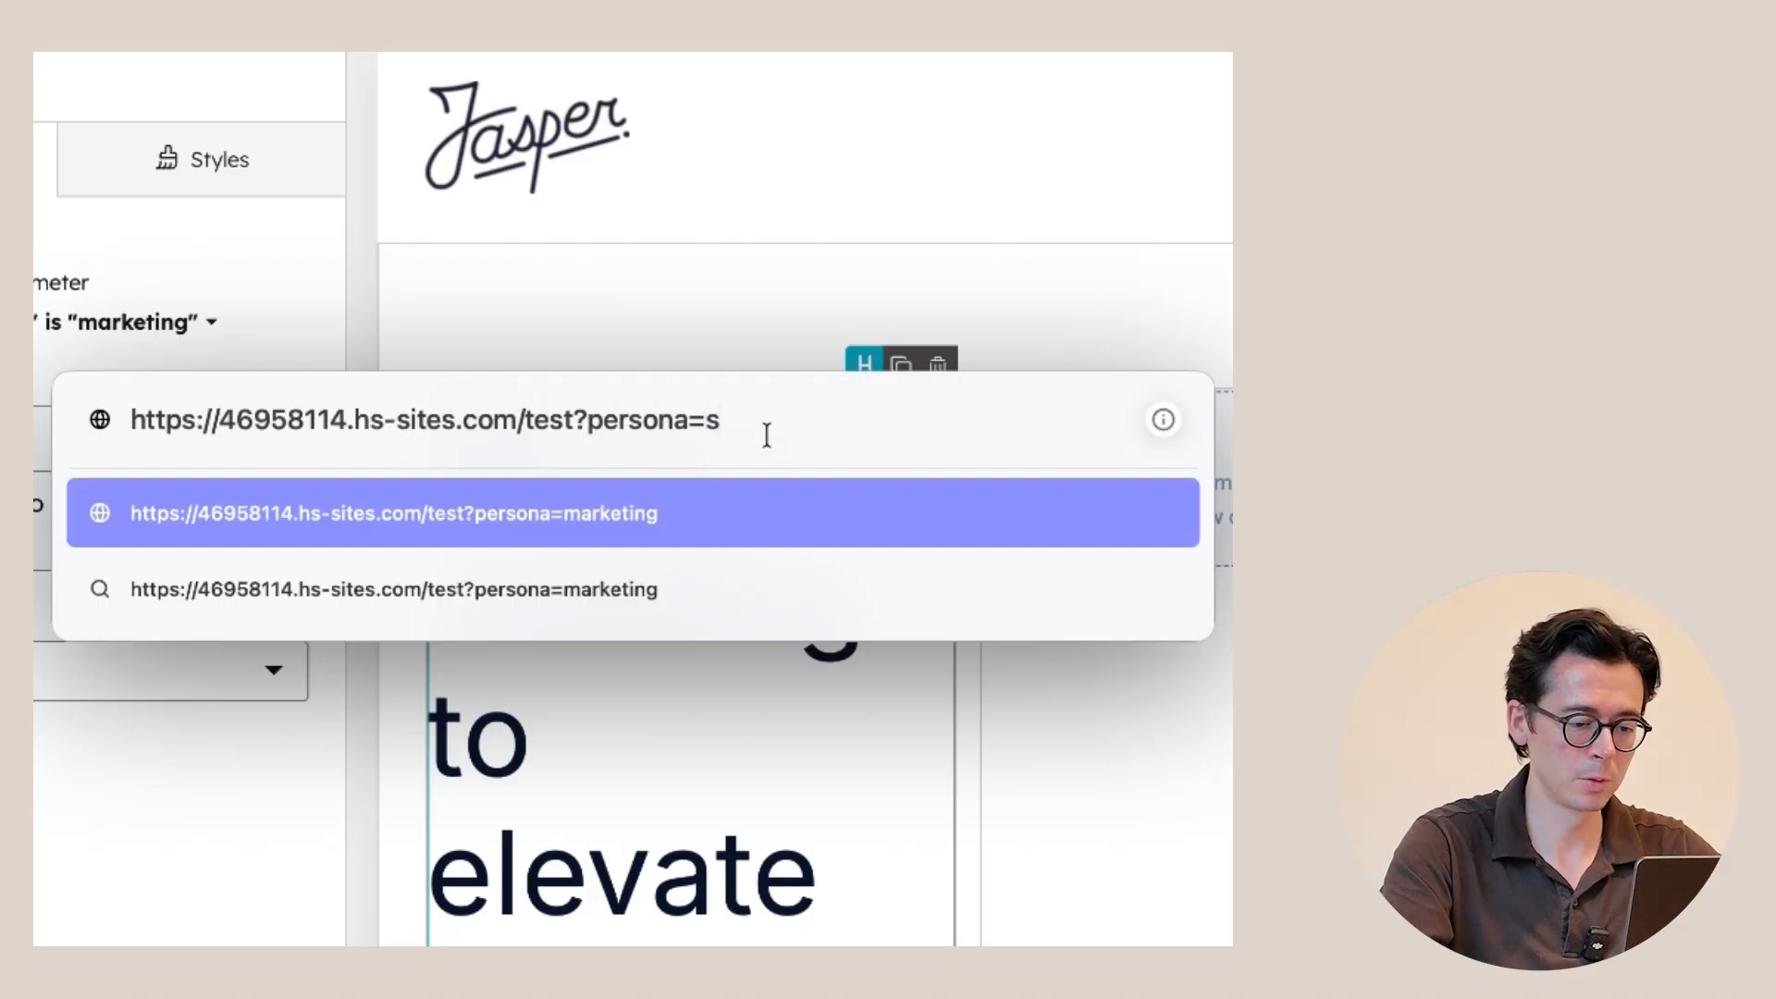
{"action": "type", "text": "ales"}
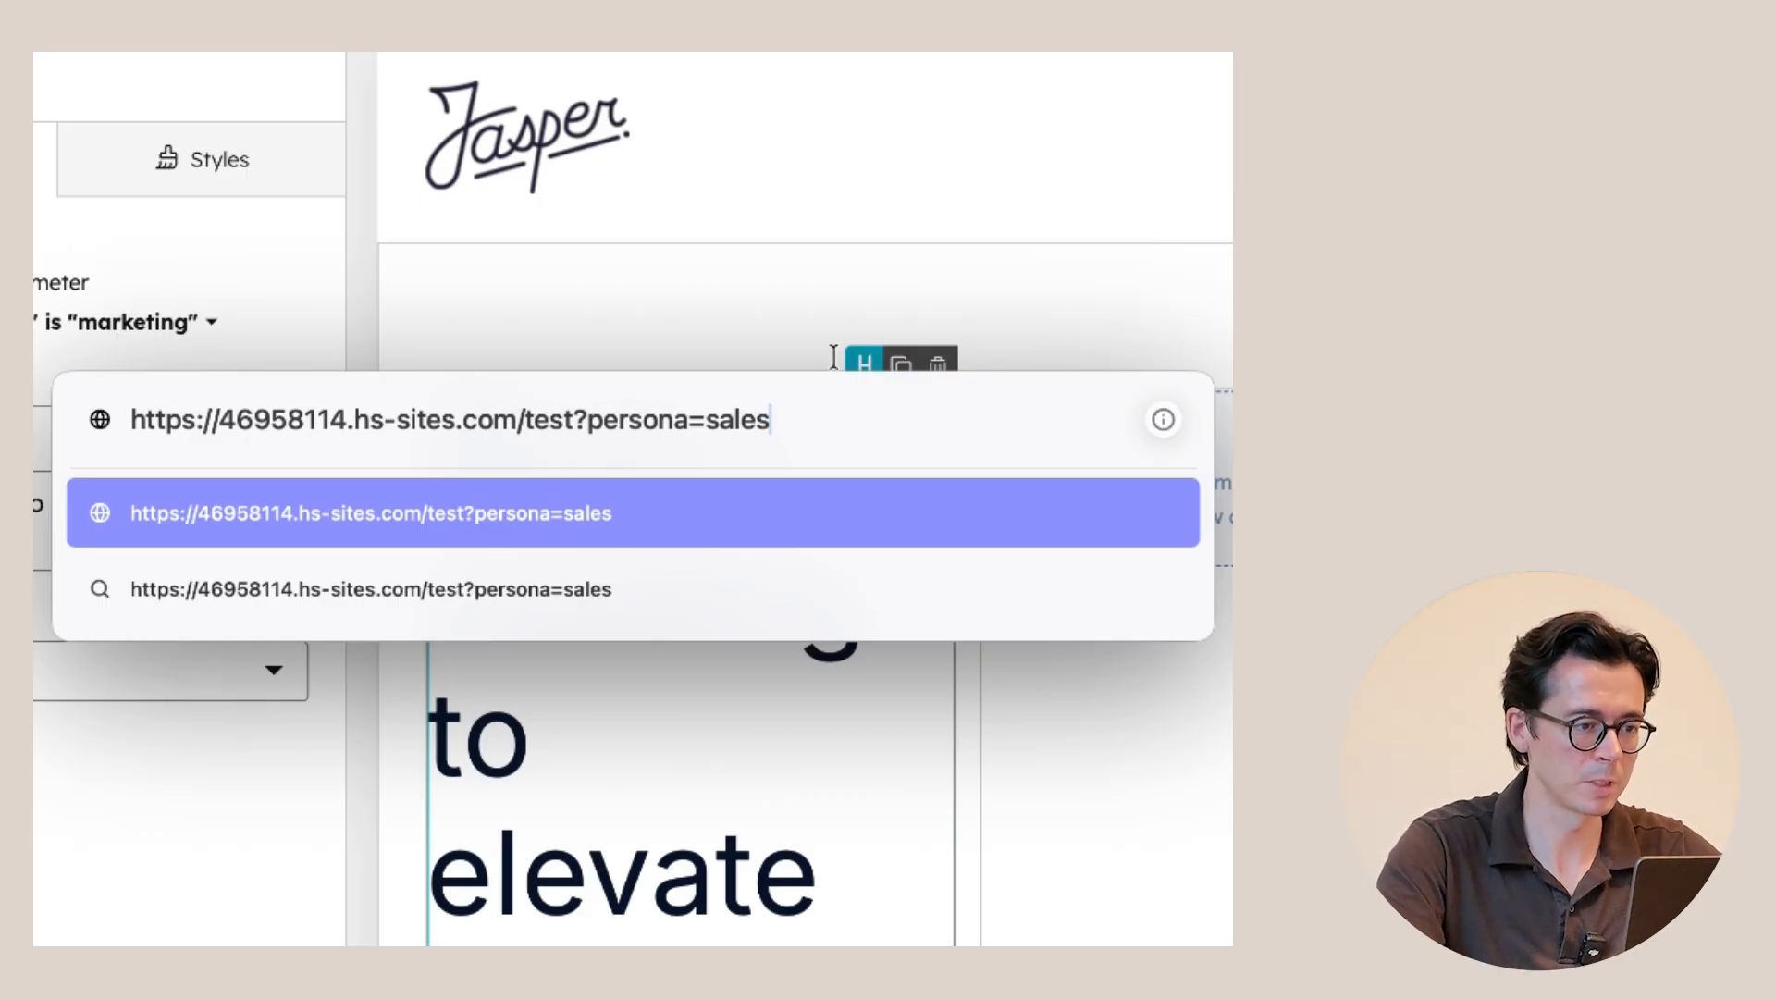
{"action": "key", "text": "Return"}
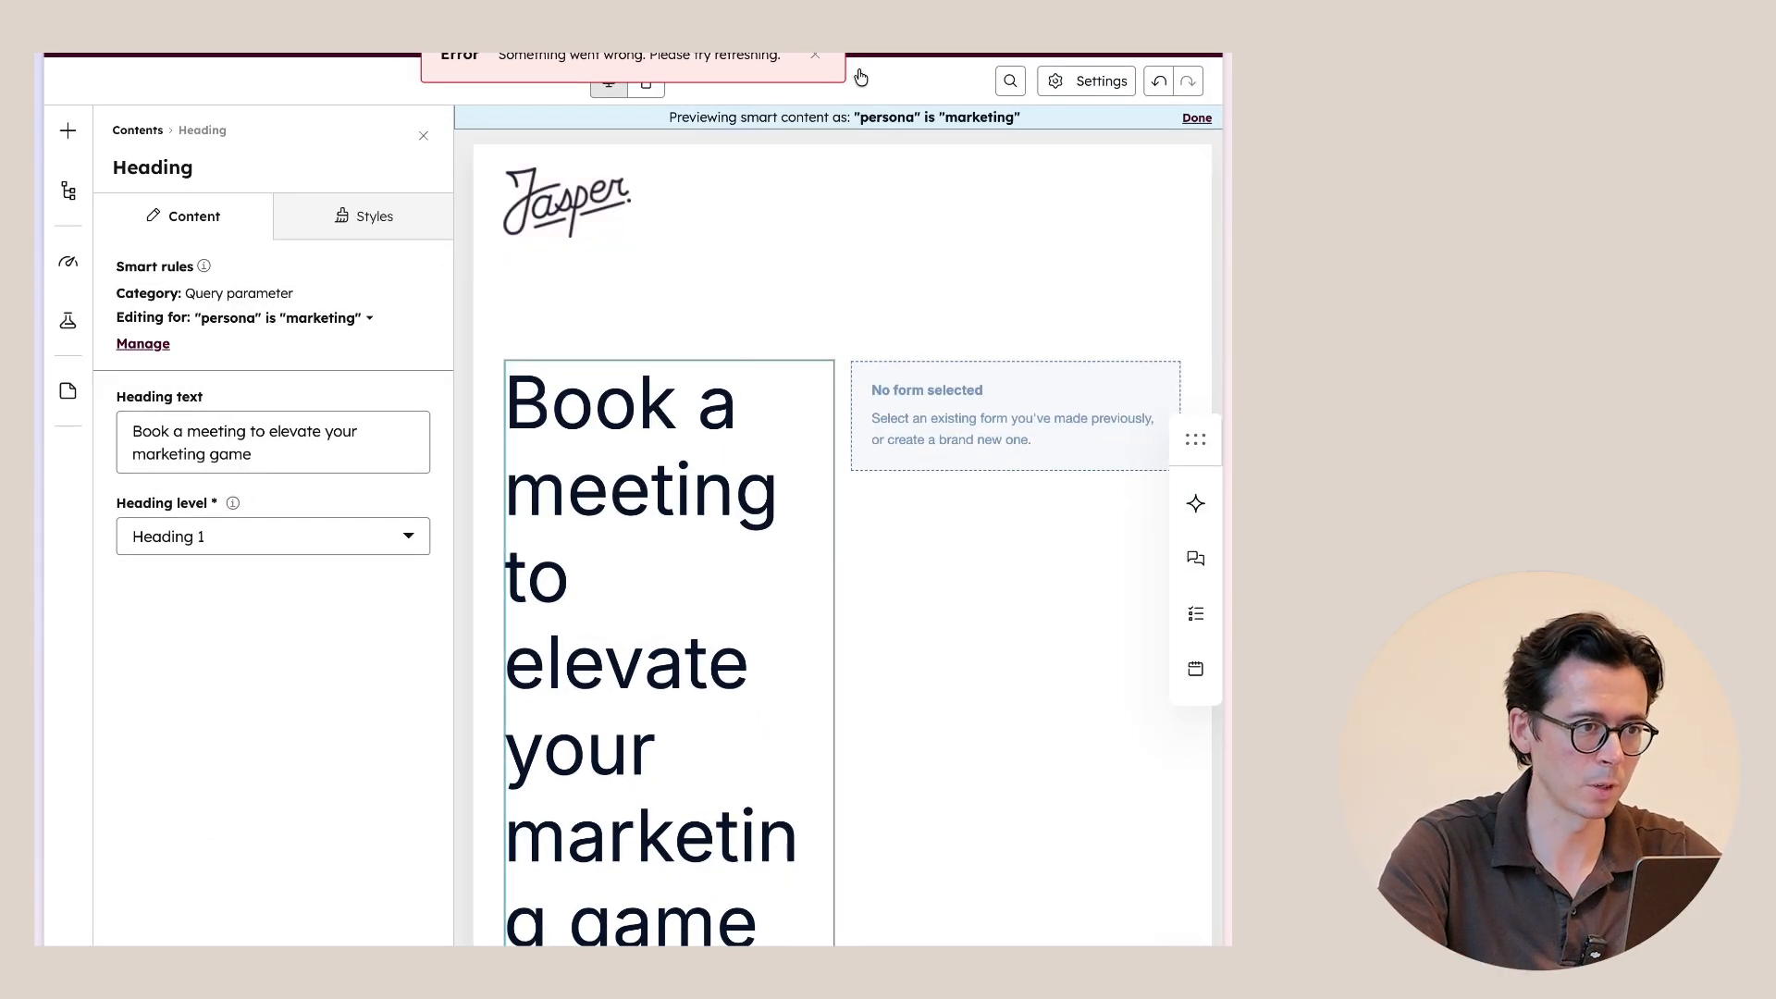
Publish the page and close the publishing confirmation.
{"action": "left_click", "coordinate": [818, 56]}
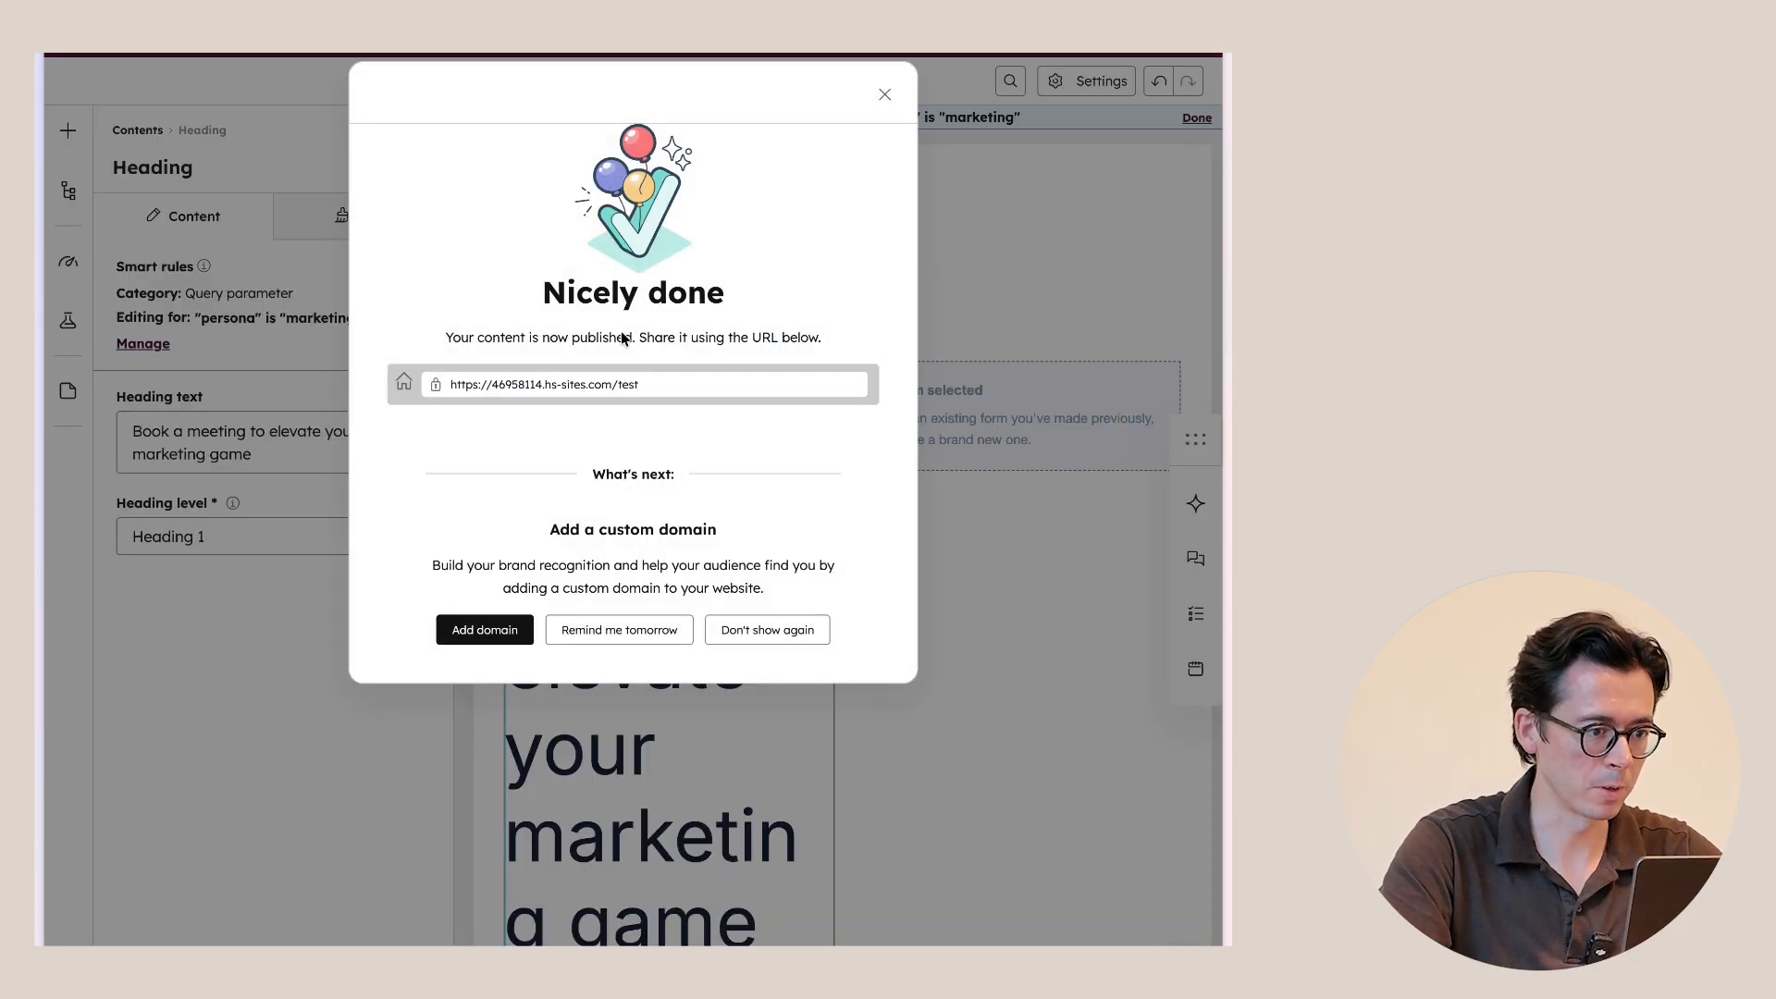
{"action": "left_click", "coordinate": [883, 94]}
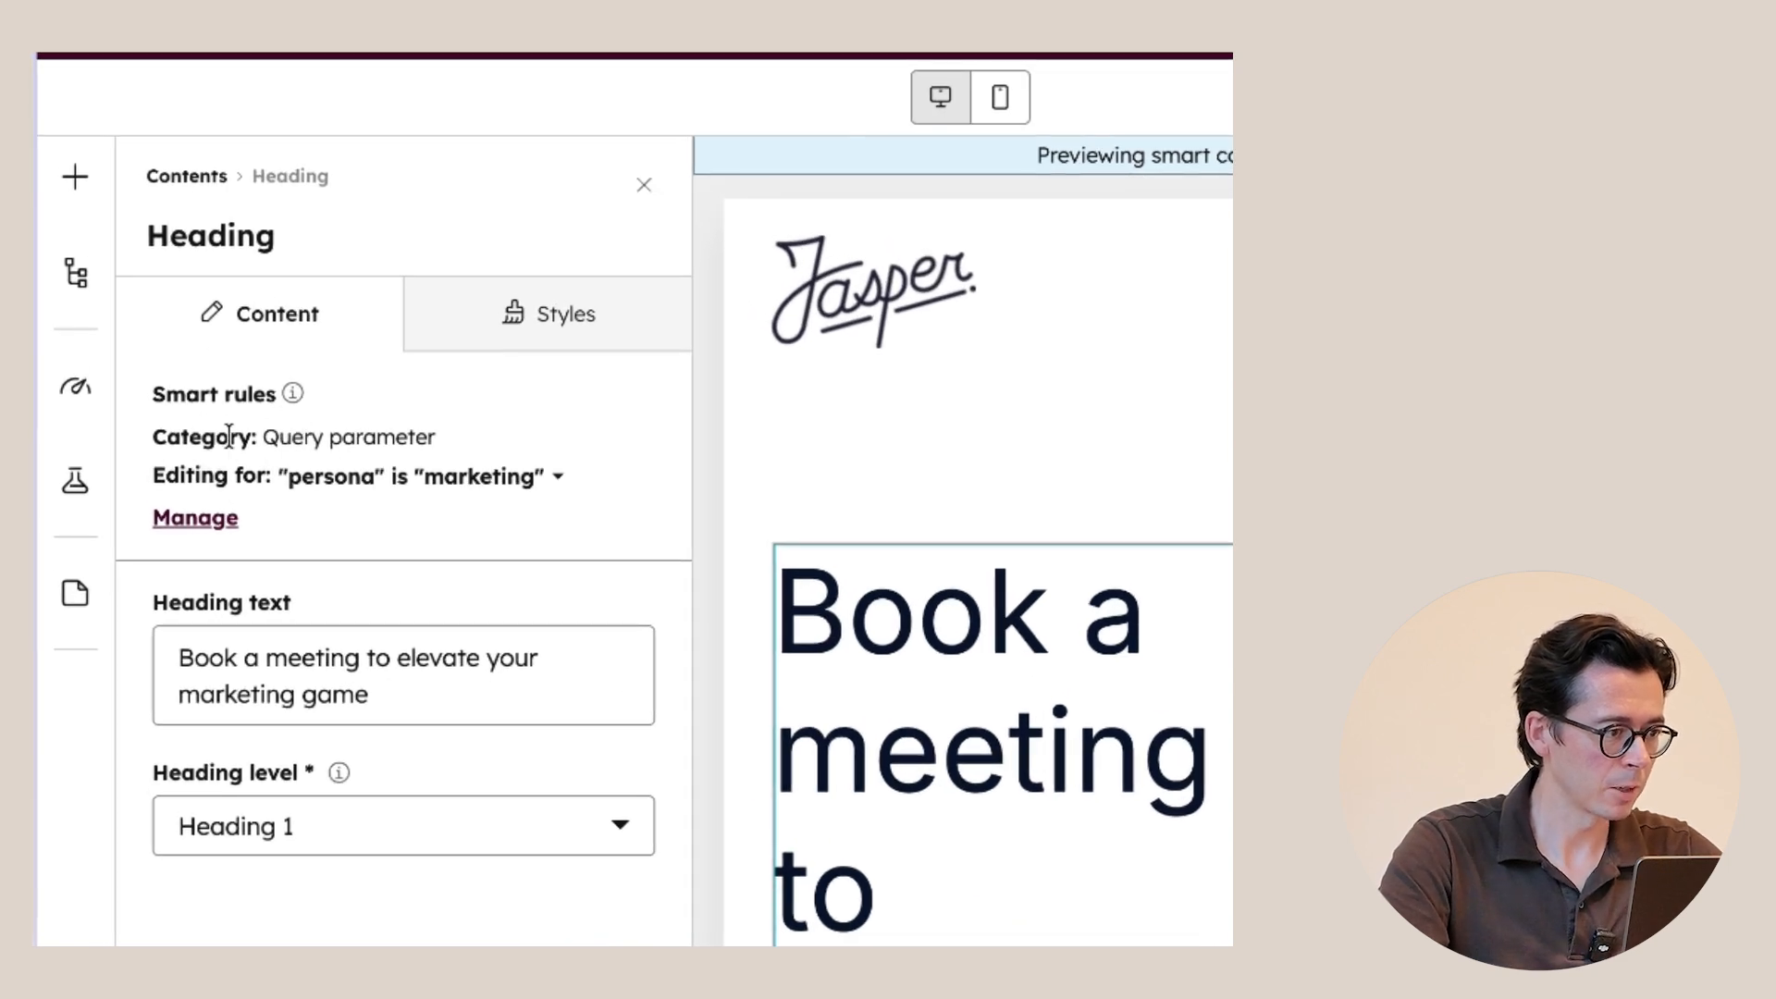
Switch the heading's smart content to the Default version and replace "marketing" with "business" in its heading text.
{"action": "left_click_drag", "start_coordinate": [252, 447], "coordinate": [416, 436]}
{"action": "left_click", "coordinate": [413, 436]}
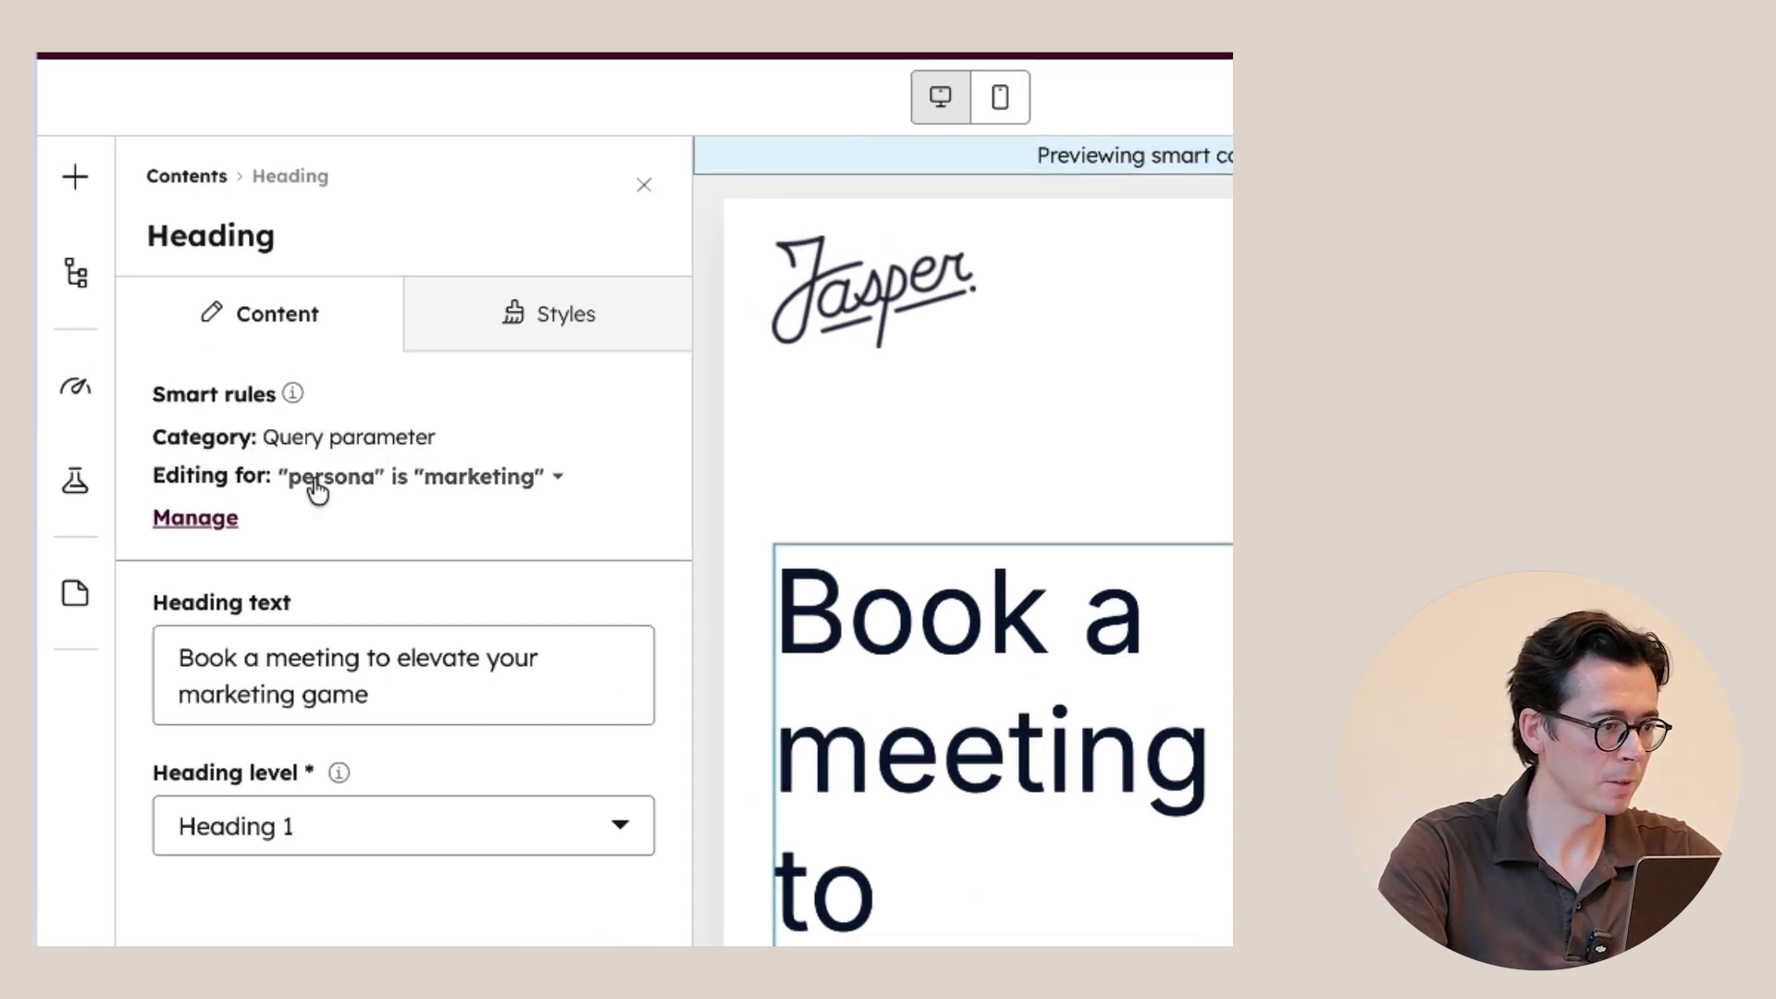
{"action": "left_click", "coordinate": [410, 481]}
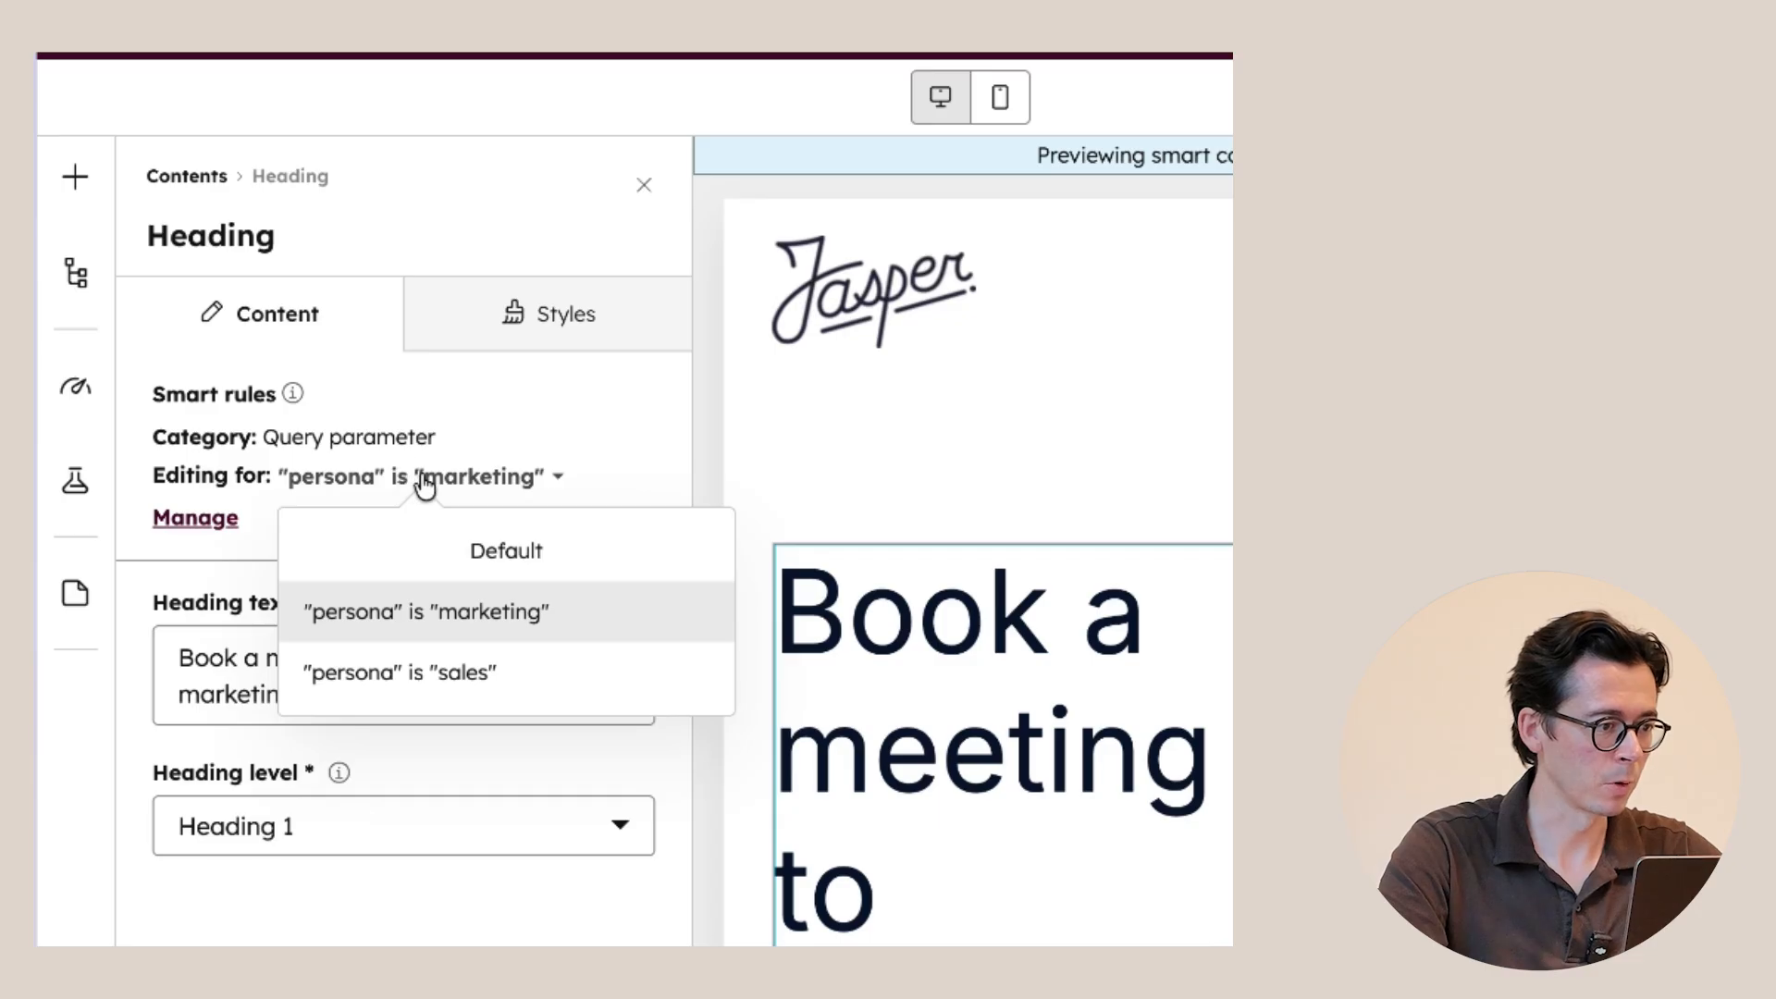
{"action": "left_click", "coordinate": [424, 479]}
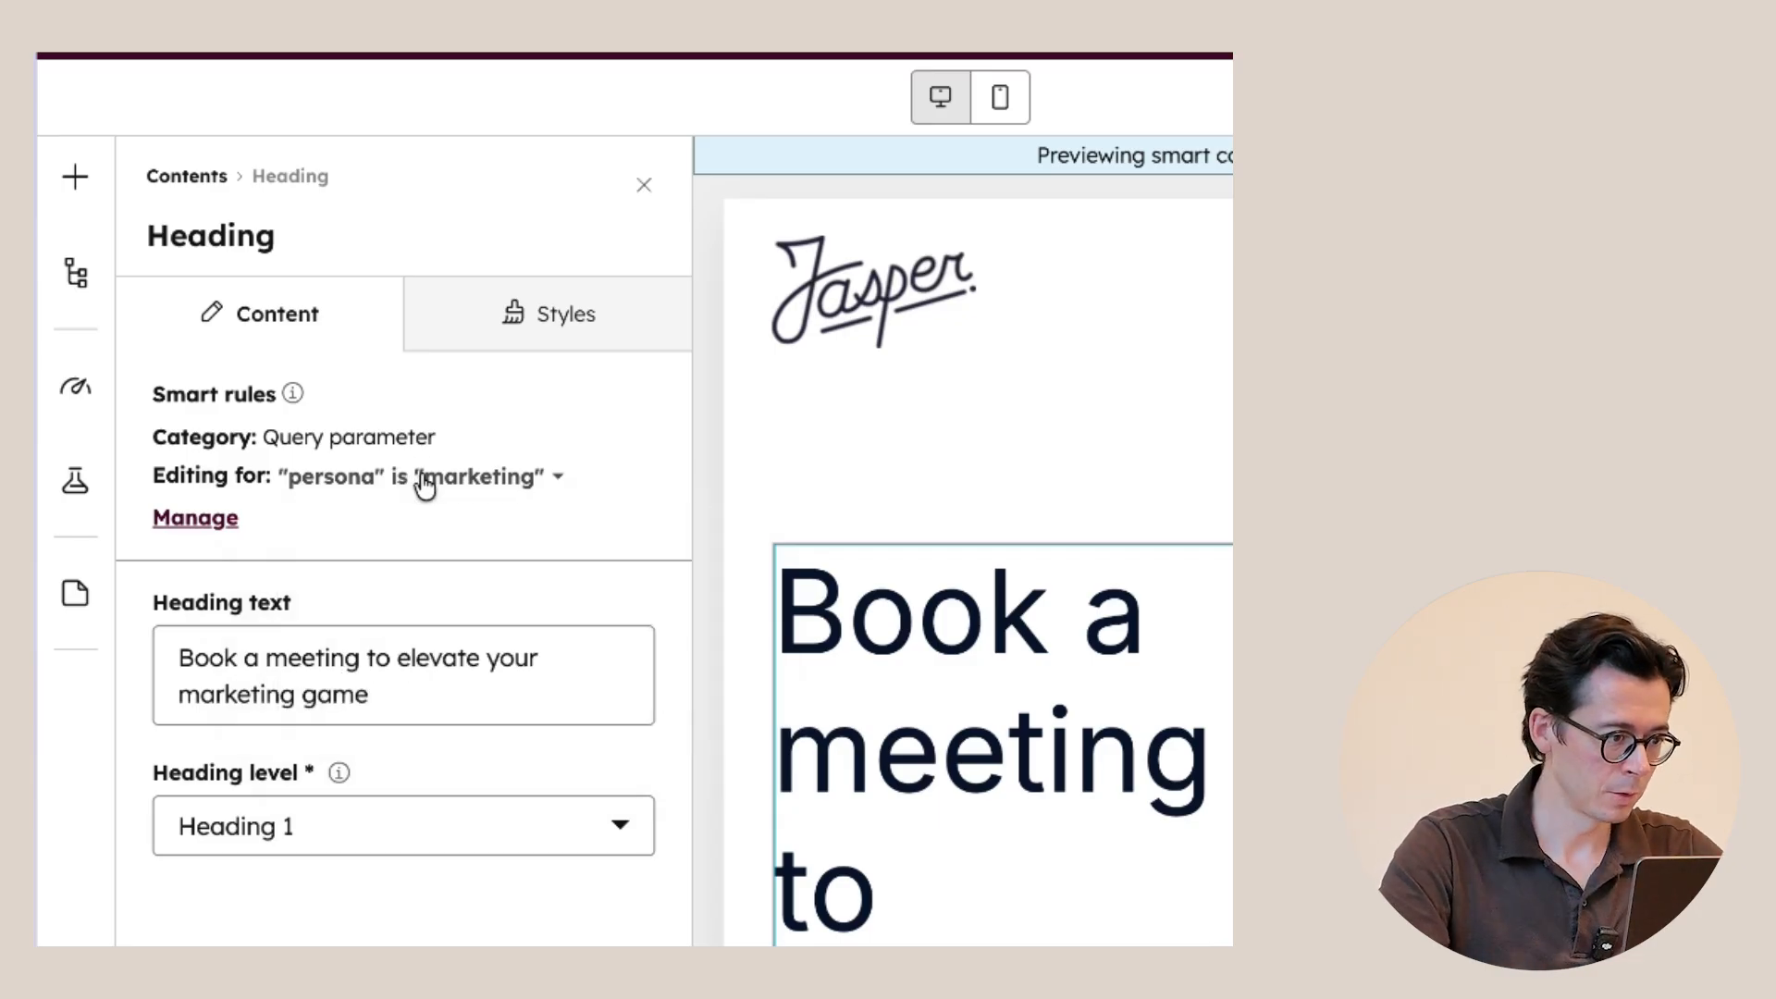
{"action": "left_click", "coordinate": [423, 481]}
{"action": "left_click", "coordinate": [453, 551]}
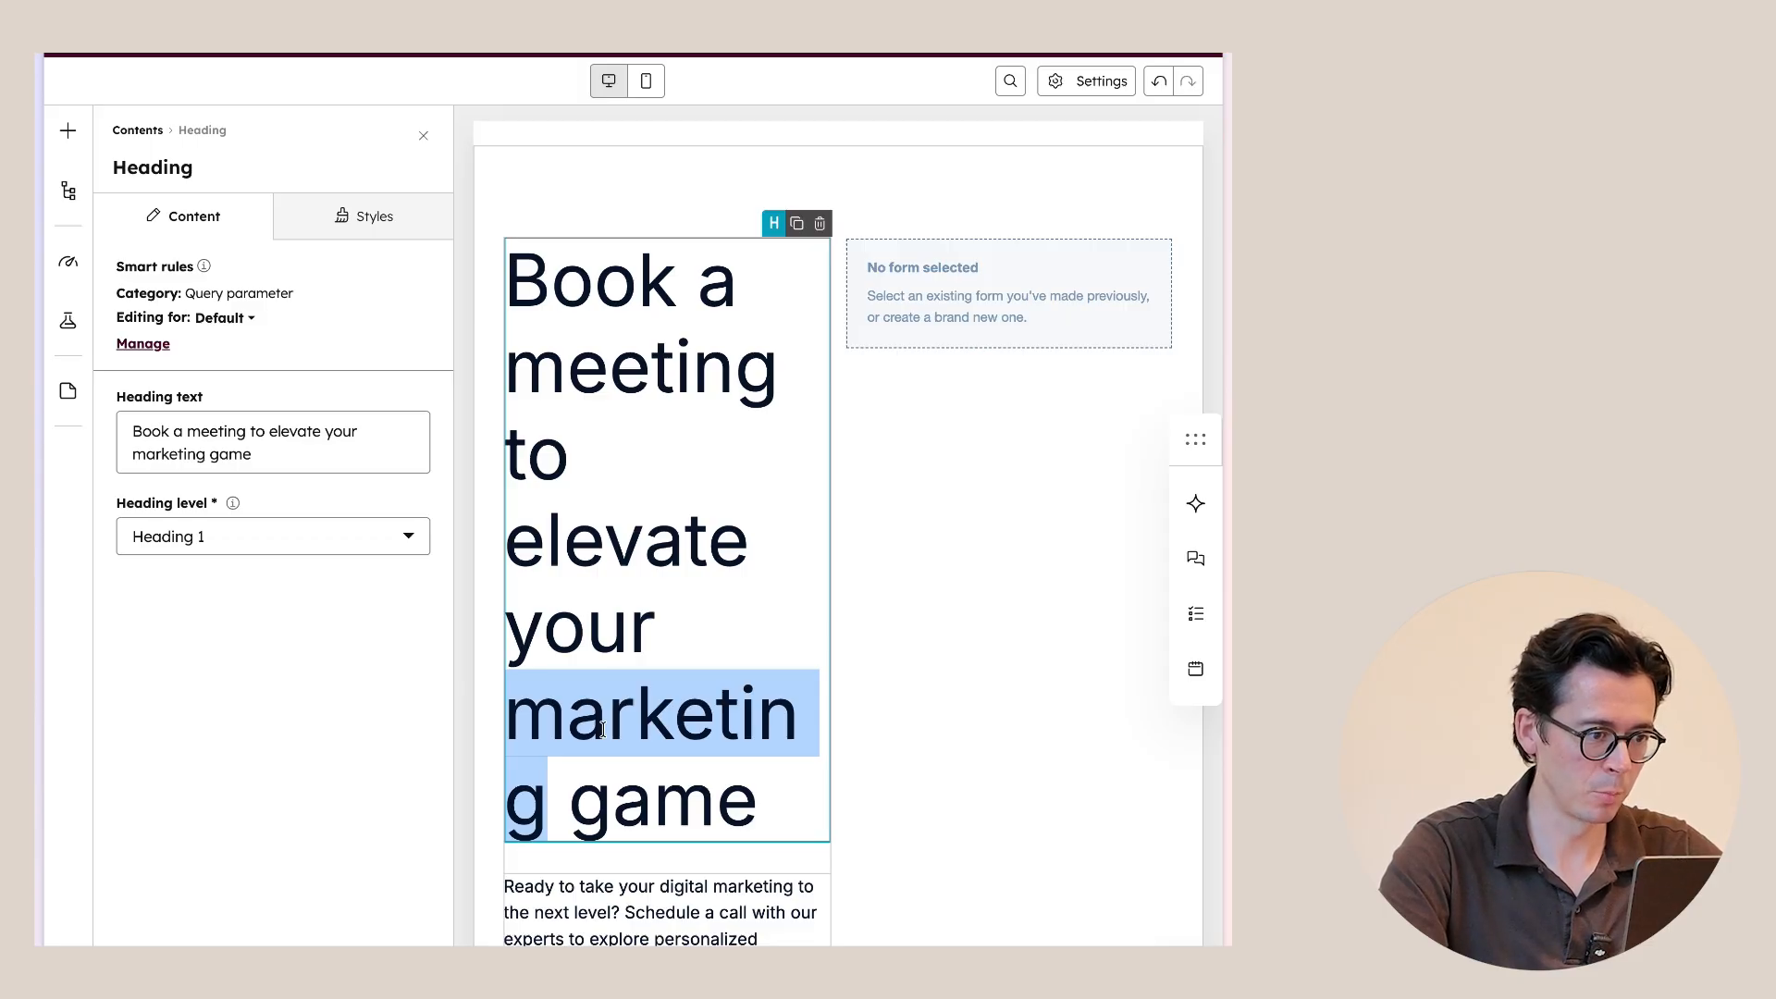
{"action": "double_click", "coordinate": [174, 454]}
{"action": "type", "text": "business"}
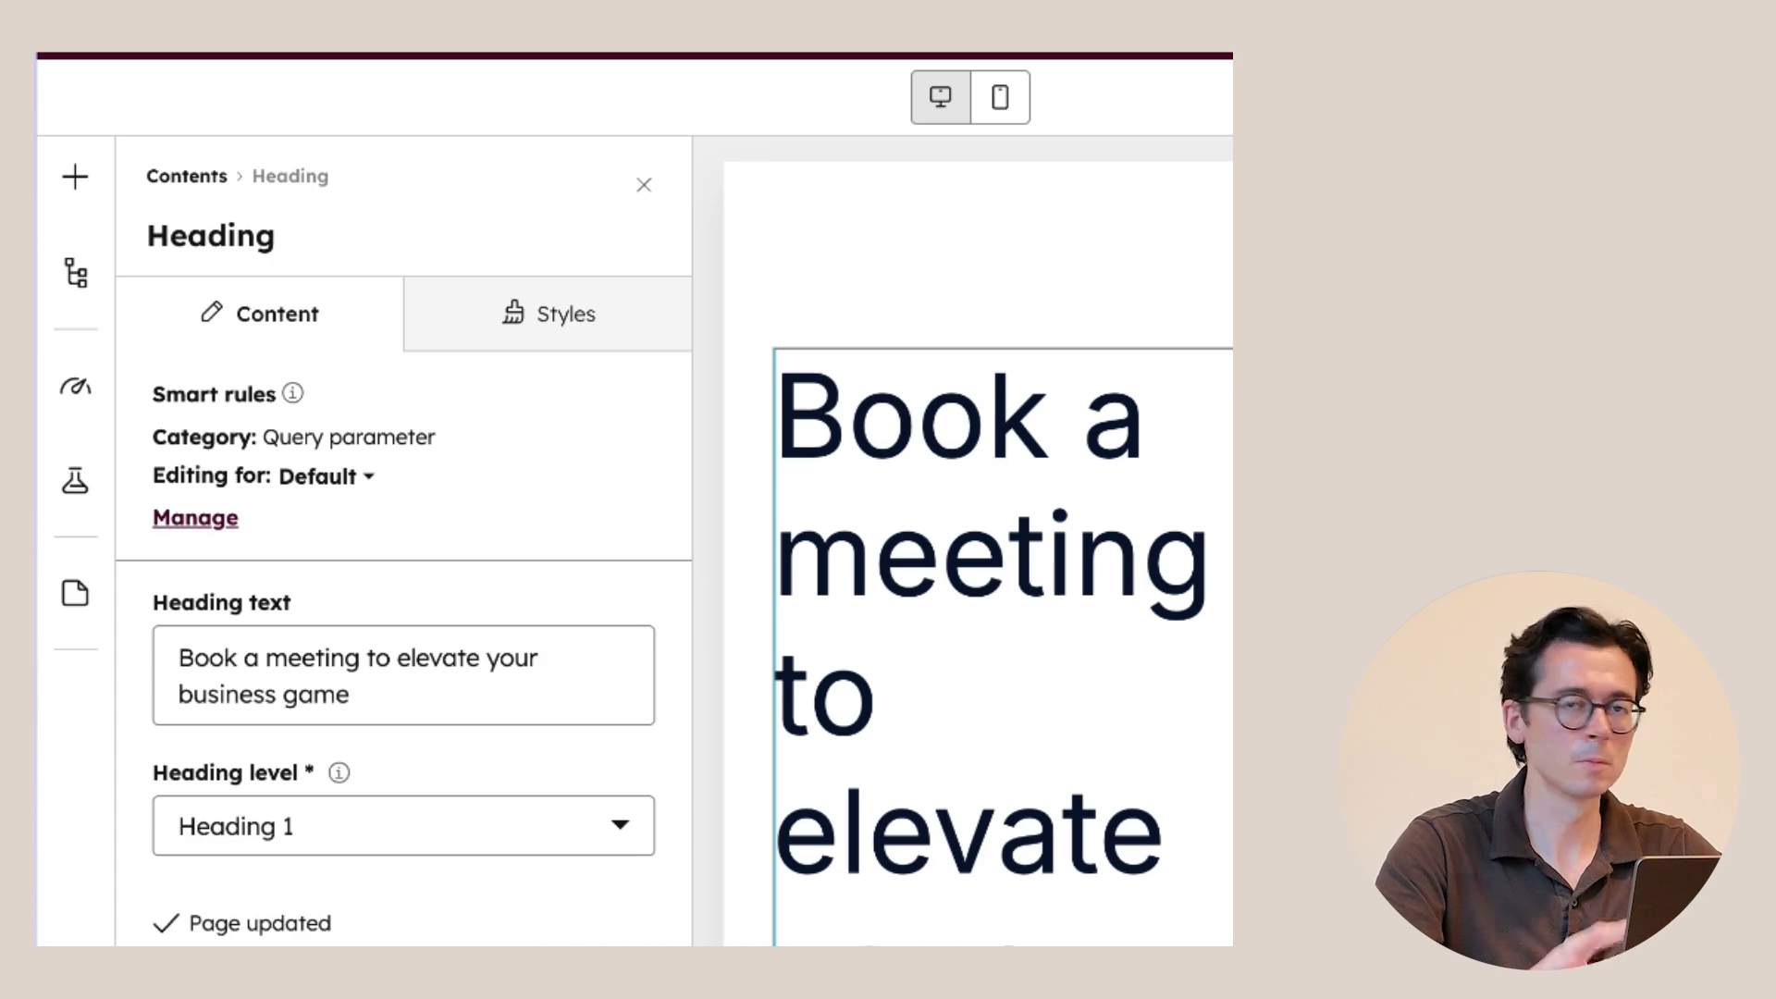
Switch the heading's smart content to the persona is marketing version and check its heading text.
{"action": "left_click", "coordinate": [324, 475]}
{"action": "left_click", "coordinate": [408, 610]}
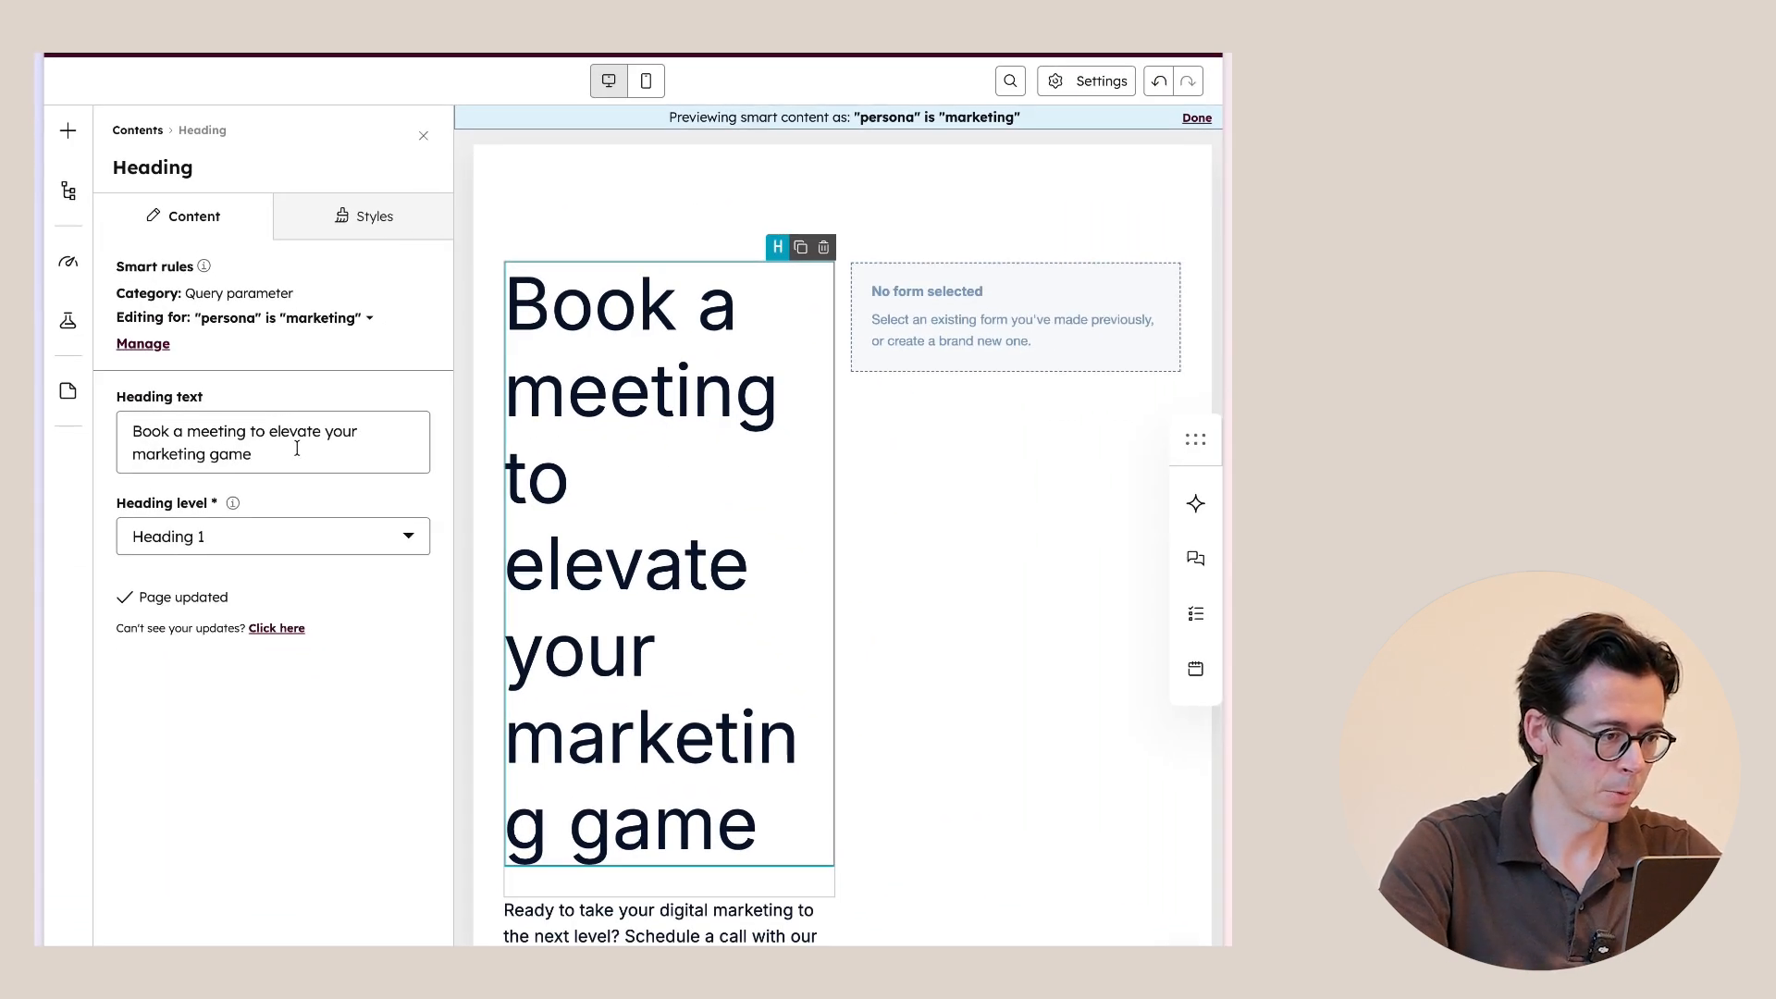
{"action": "left_click", "coordinate": [296, 448]}
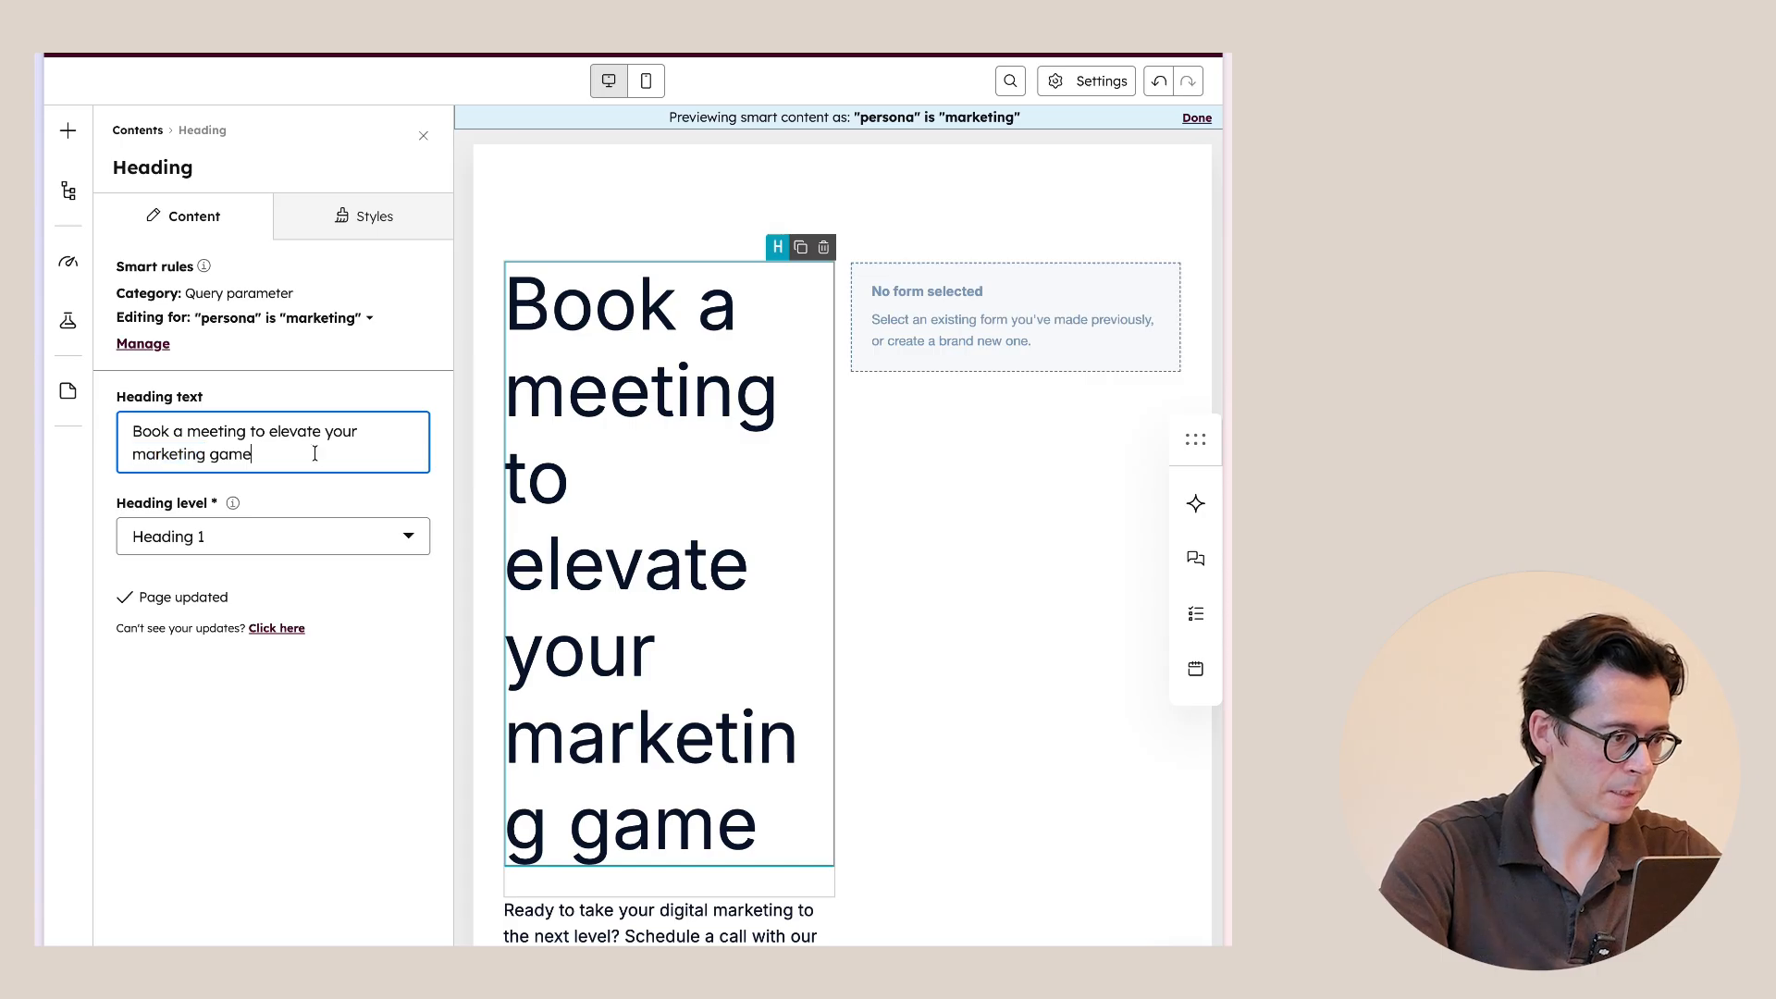
Switch the heading's smart content to the persona is sales version and replace "marketing" with "sales" in its heading text.
{"action": "left_click", "coordinate": [305, 317]}
{"action": "left_click", "coordinate": [309, 437]}
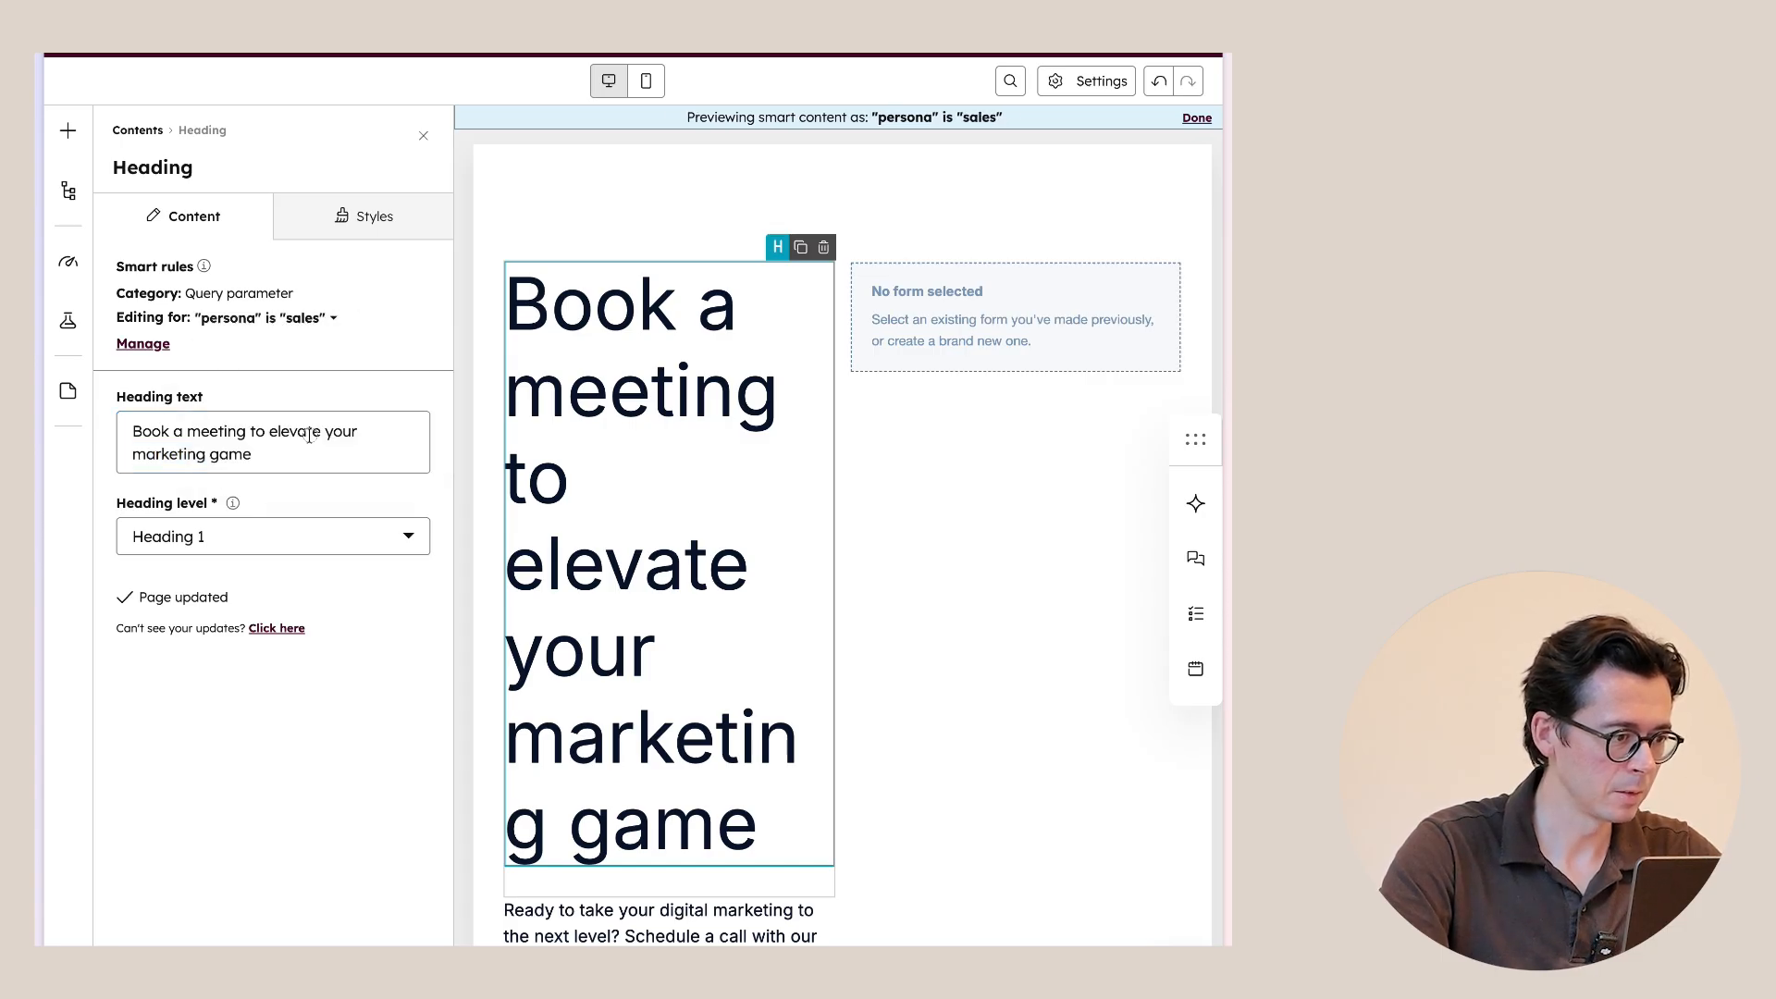
{"action": "double_click", "coordinate": [169, 455]}
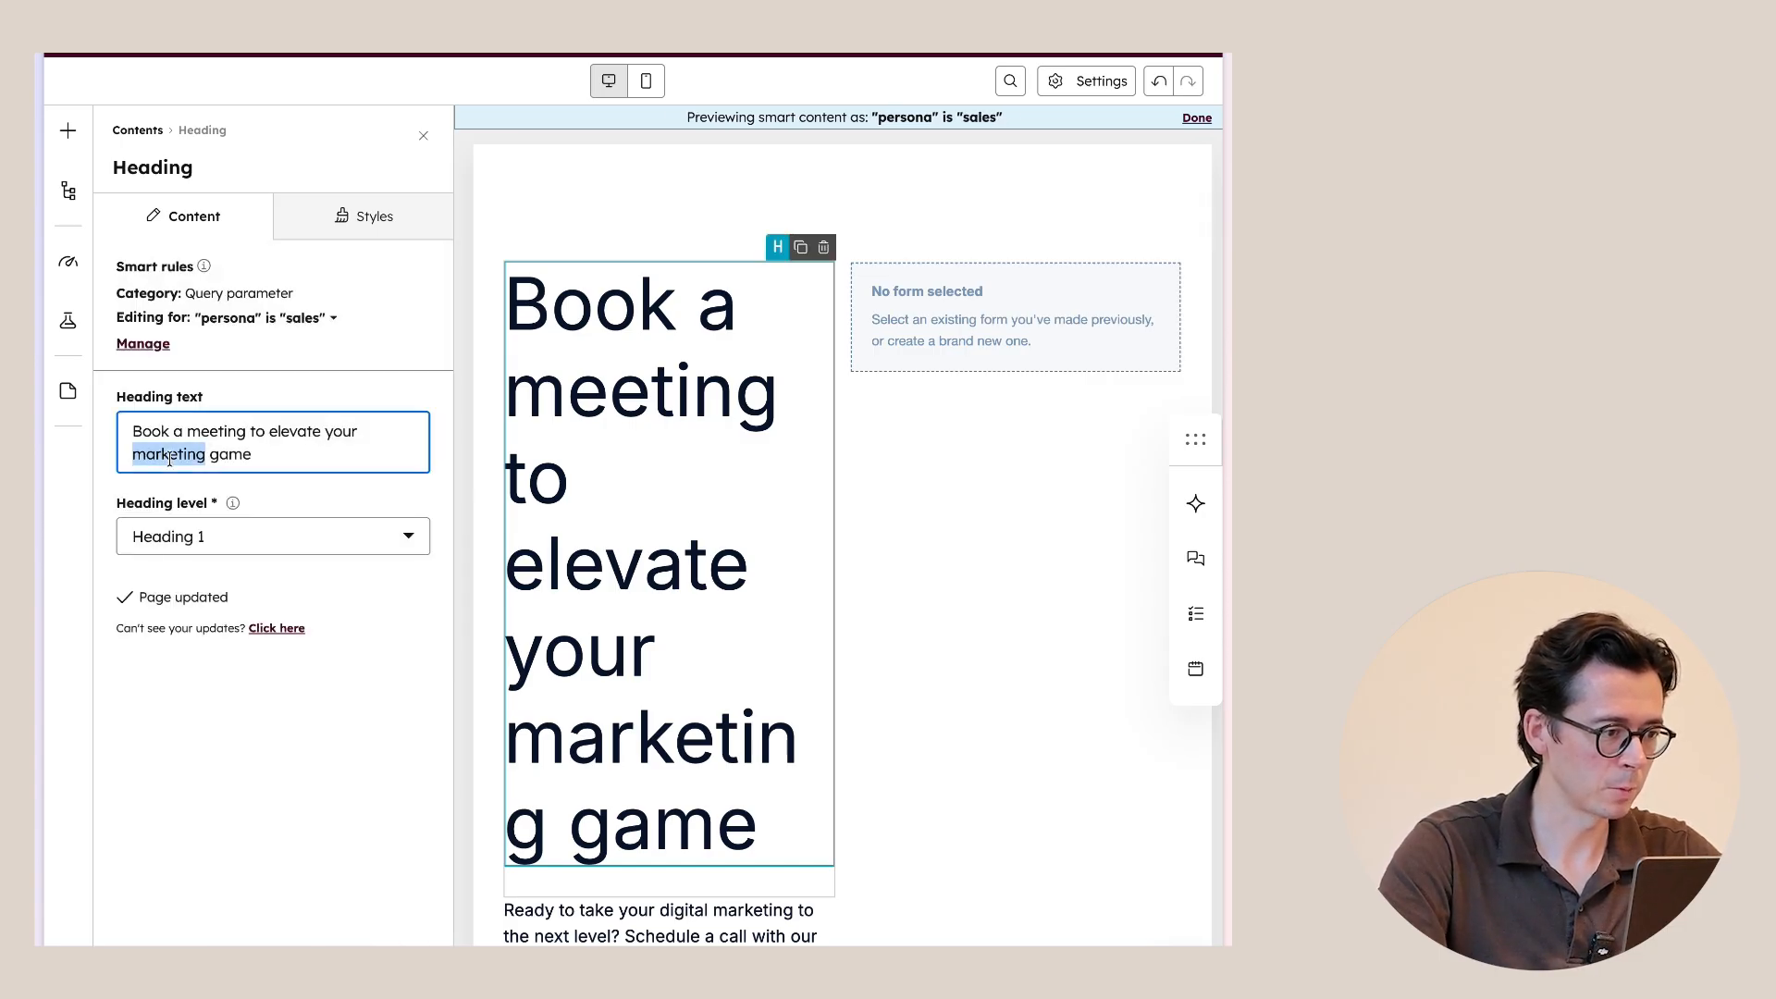
{"action": "type", "text": "sales"}
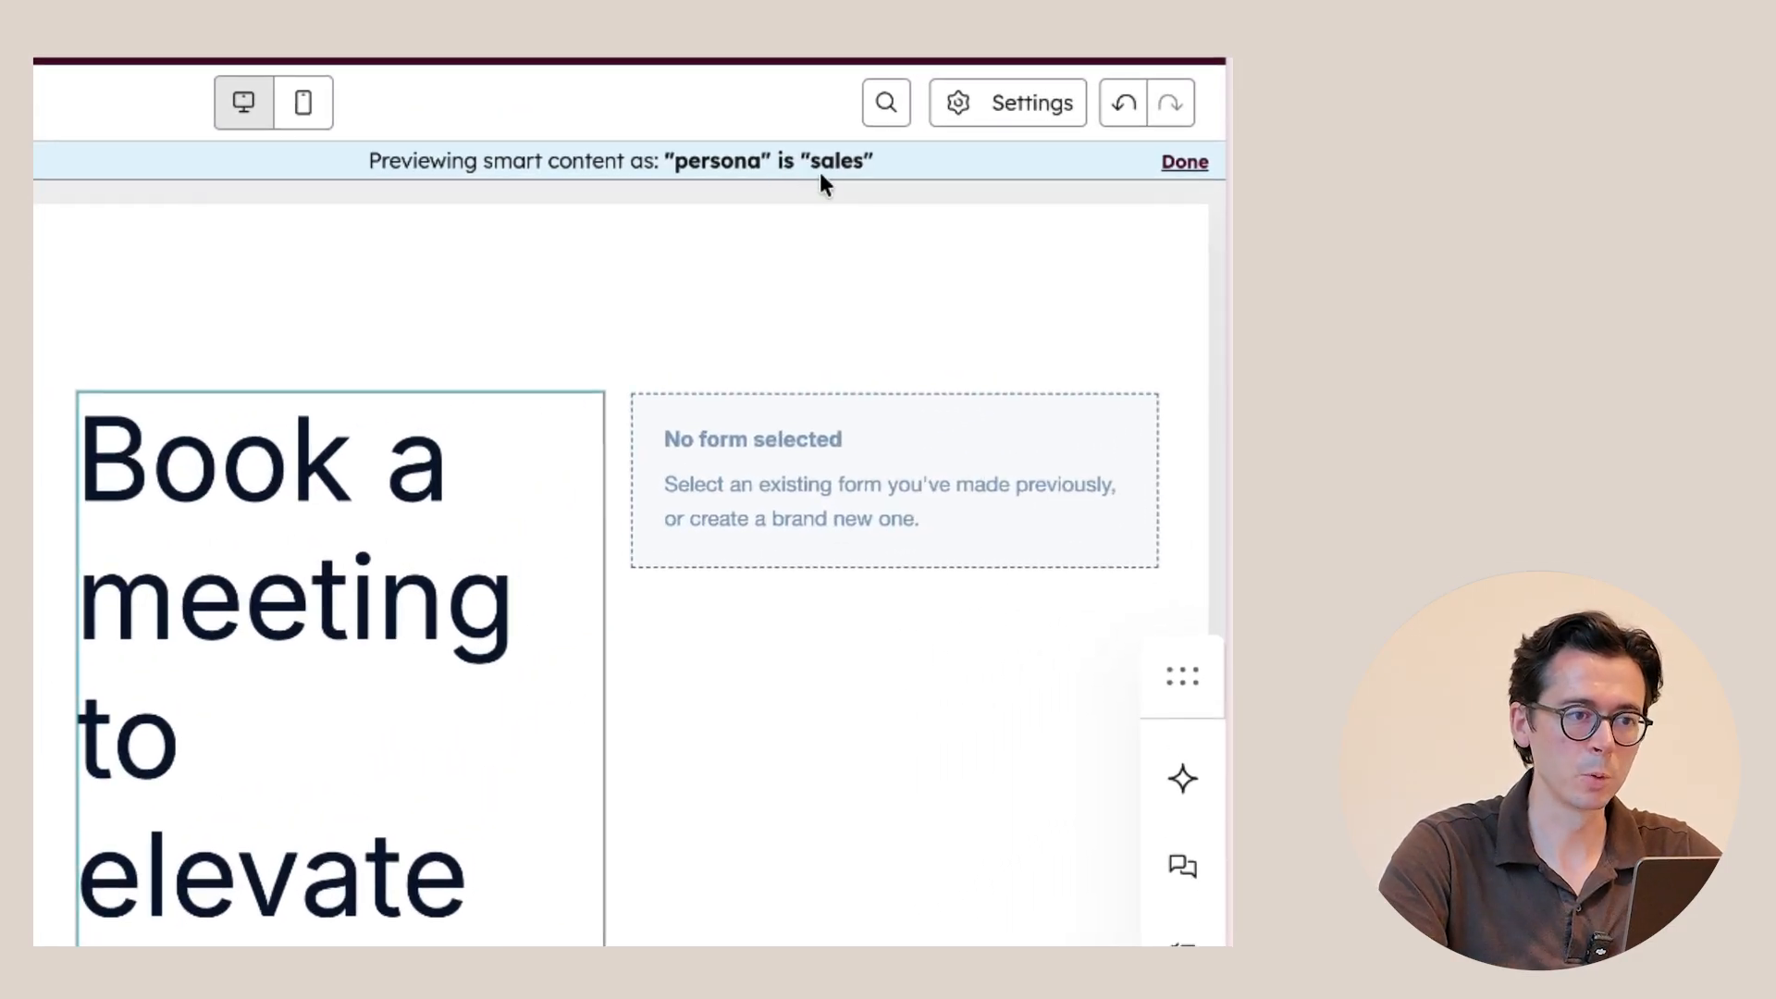
Assign the New support form (September 4, 2025) to the empty form module beside the heading.
{"action": "left_click", "coordinate": [845, 491]}
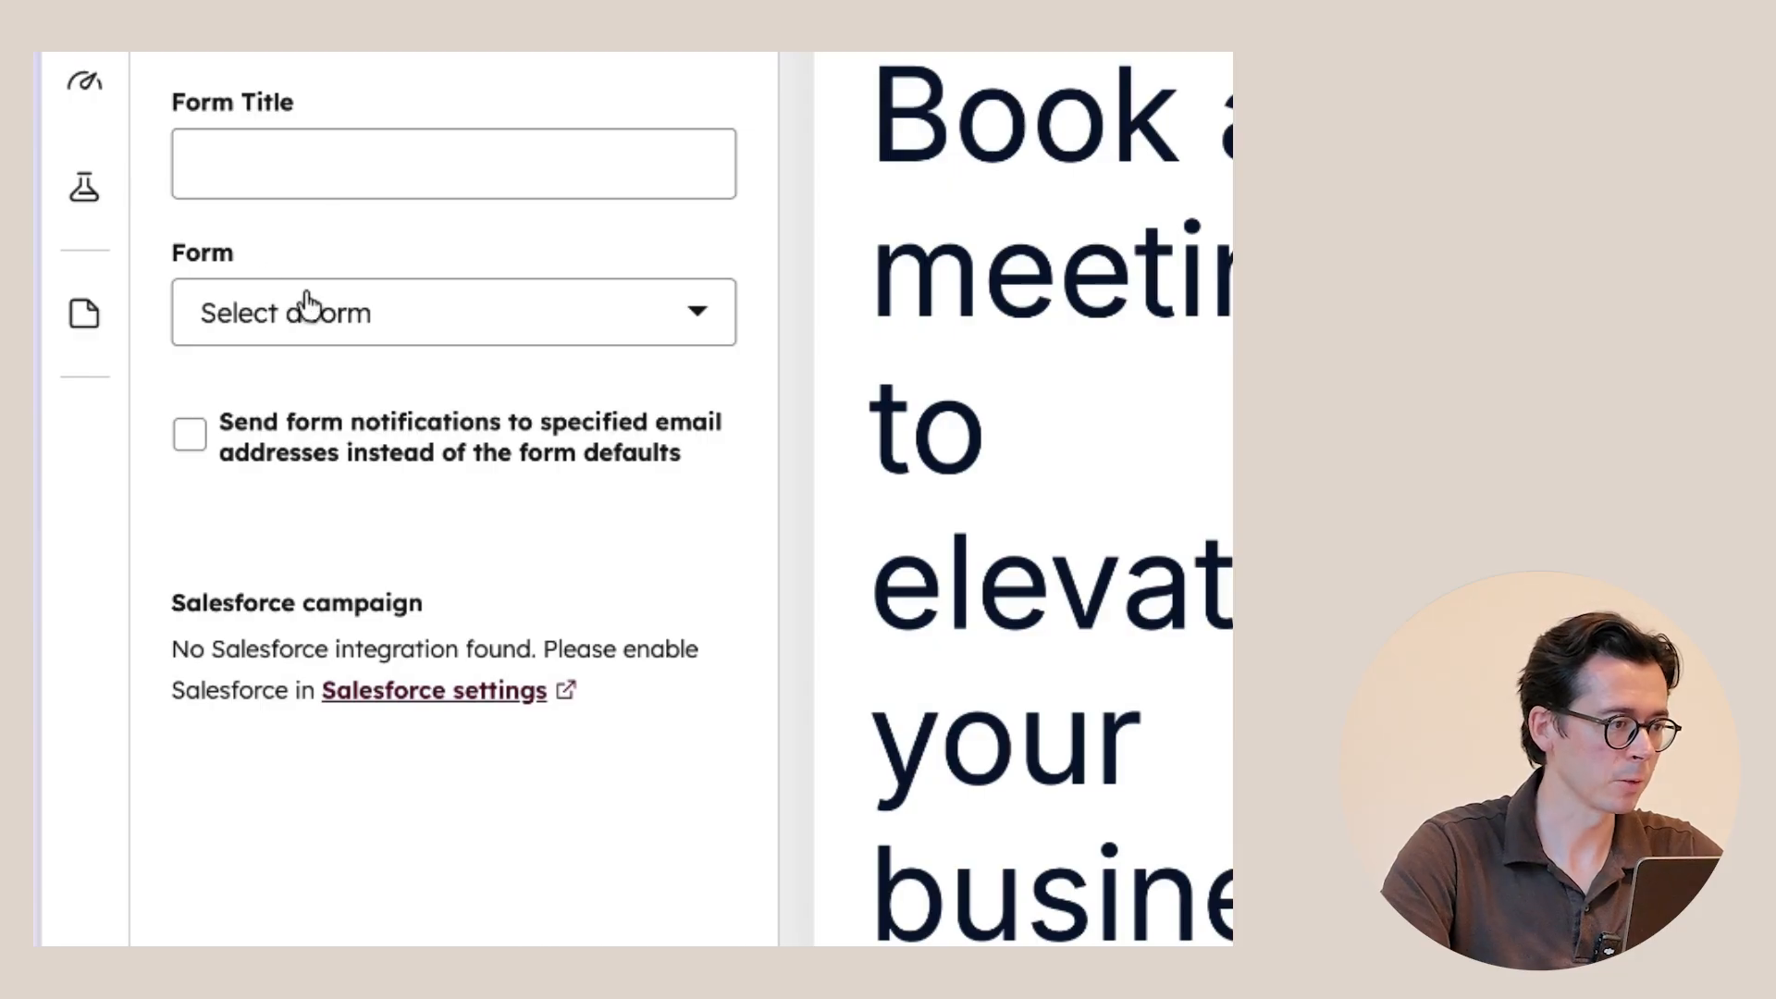
{"action": "left_click", "coordinate": [431, 314]}
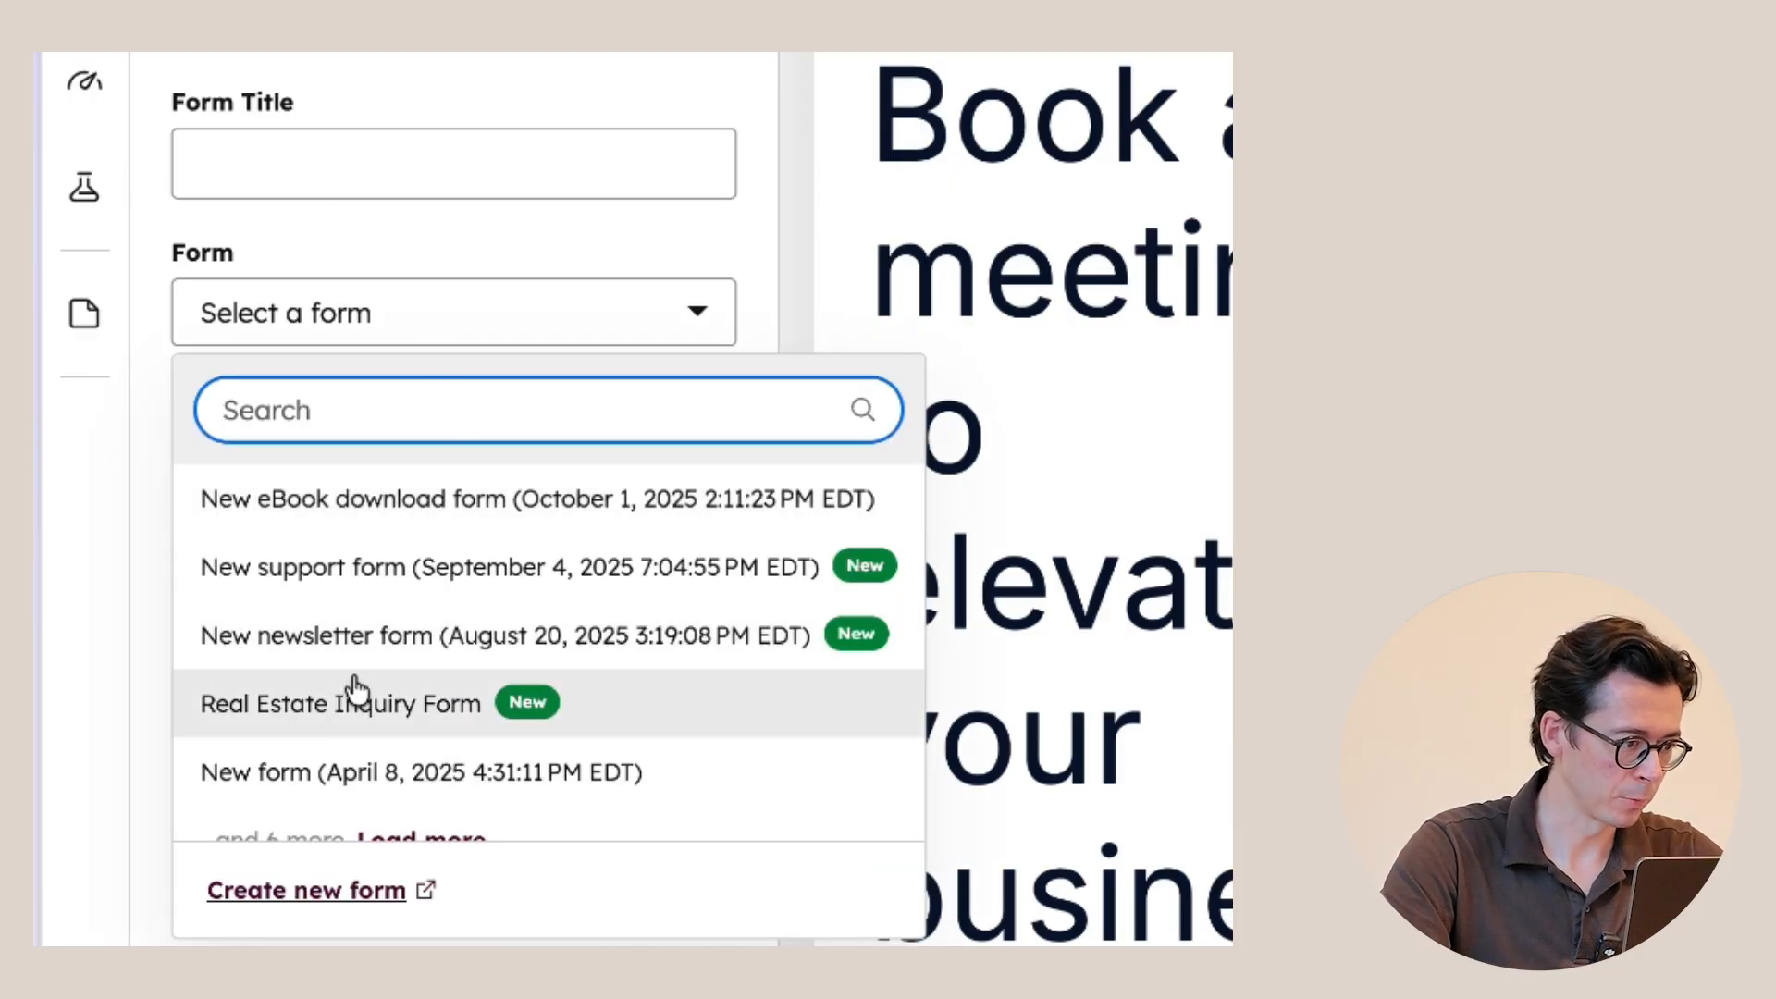
{"action": "left_click", "coordinate": [449, 567]}
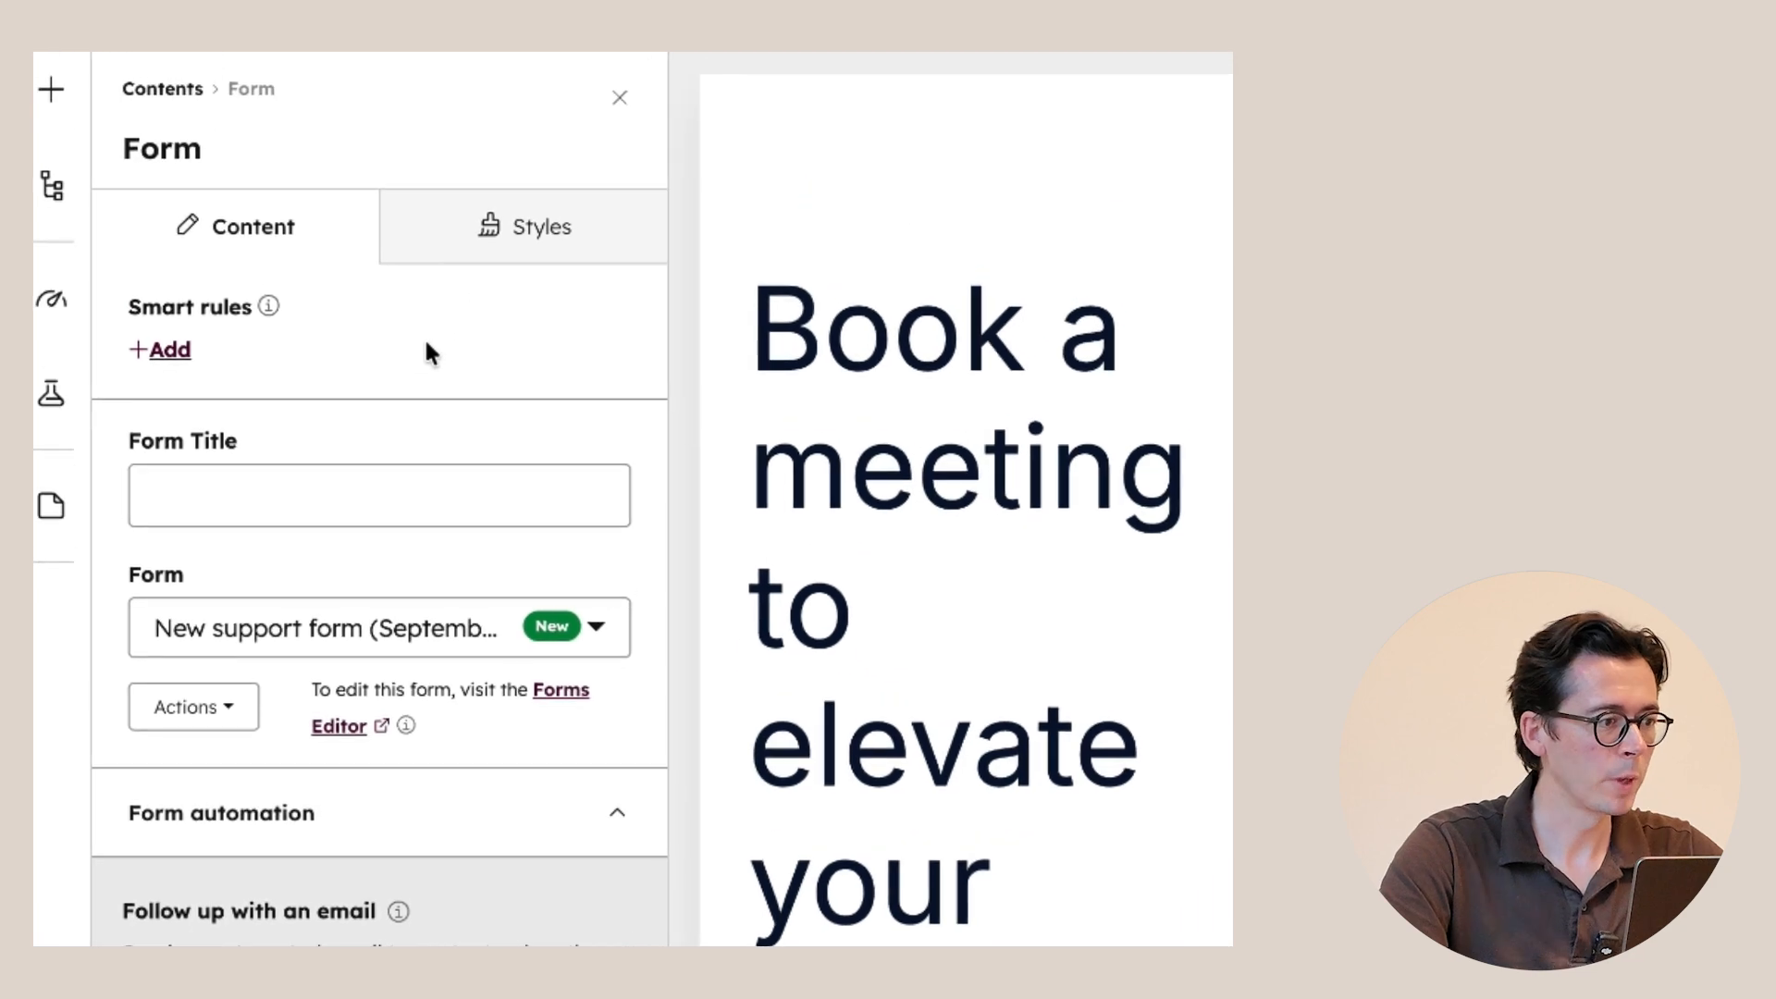
Add smart rules to the form based on Query parameter, with a first rule where persona is marketing.
{"action": "left_click", "coordinate": [213, 137]}
{"action": "left_click", "coordinate": [595, 345]}
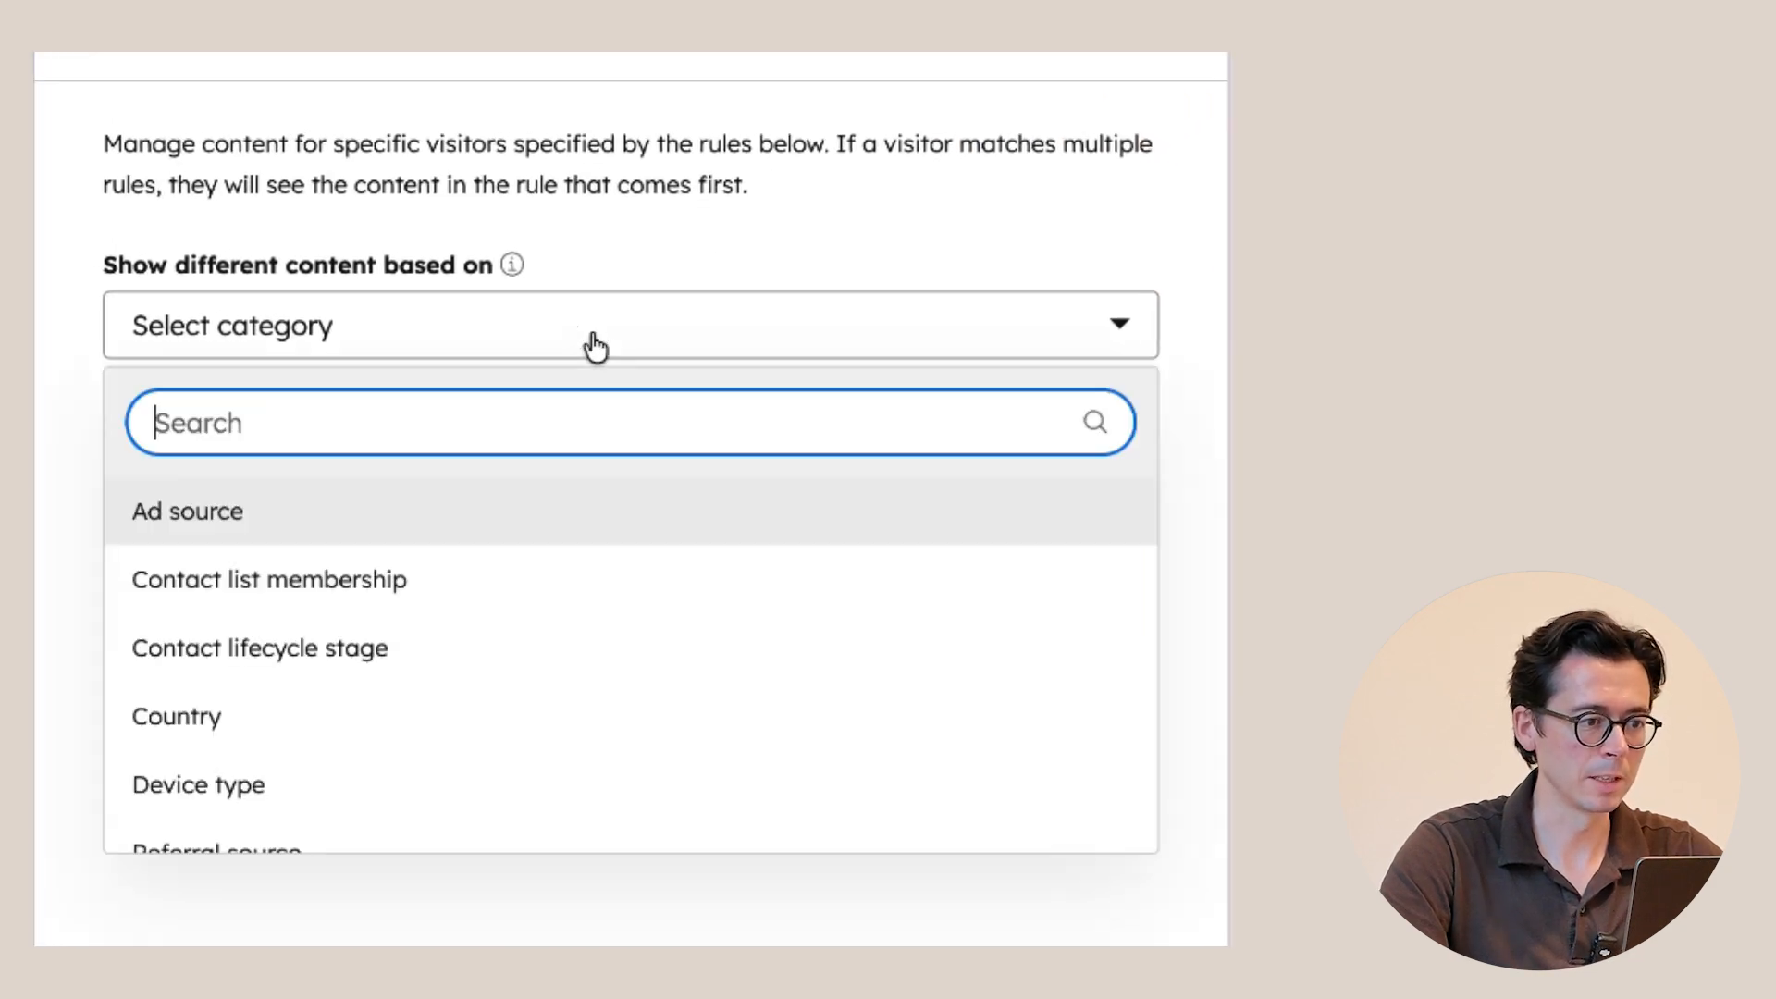
{"action": "scroll", "coordinate": [436, 598], "scroll_direction": "down", "scroll_amount": 2}
{"action": "left_click", "coordinate": [312, 817]}
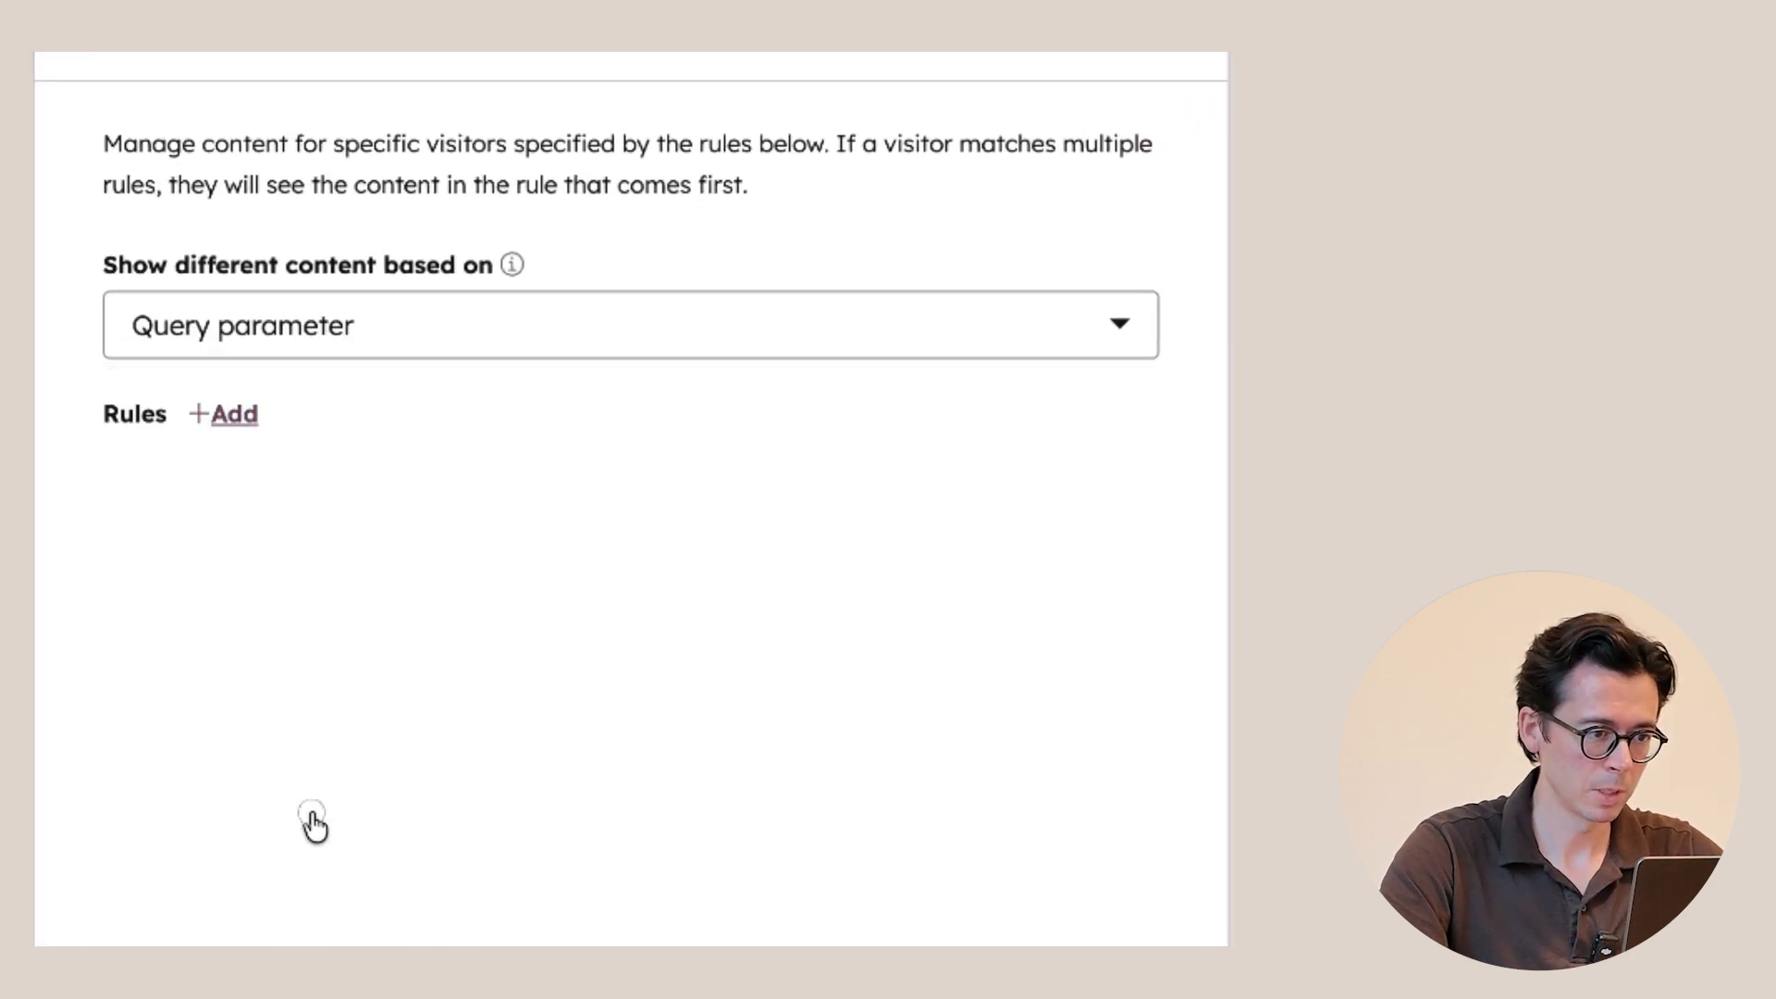
{"action": "left_click", "coordinate": [248, 416]}
{"action": "left_click", "coordinate": [299, 515]}
{"action": "type", "text": "persona"}
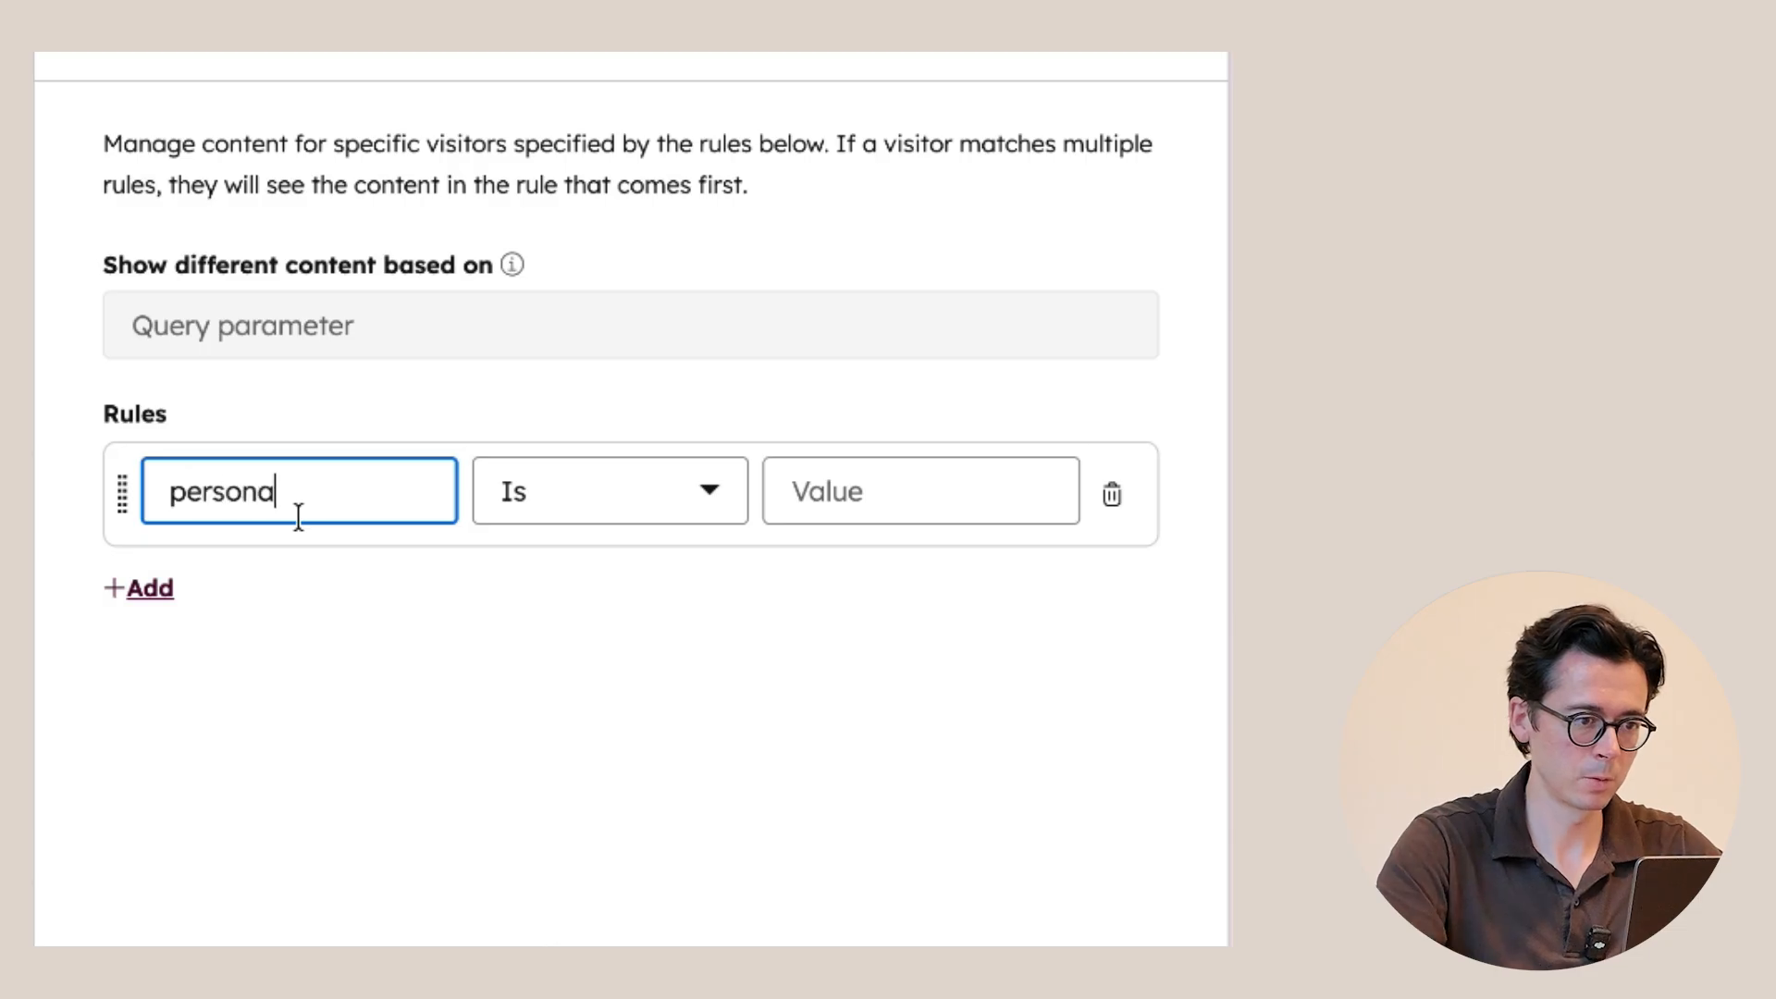
{"action": "left_click", "coordinate": [996, 488]}
{"action": "type", "text": "marketing"}
Add a second query parameter rule to the form where persona is sales.
{"action": "left_click", "coordinate": [139, 588]}
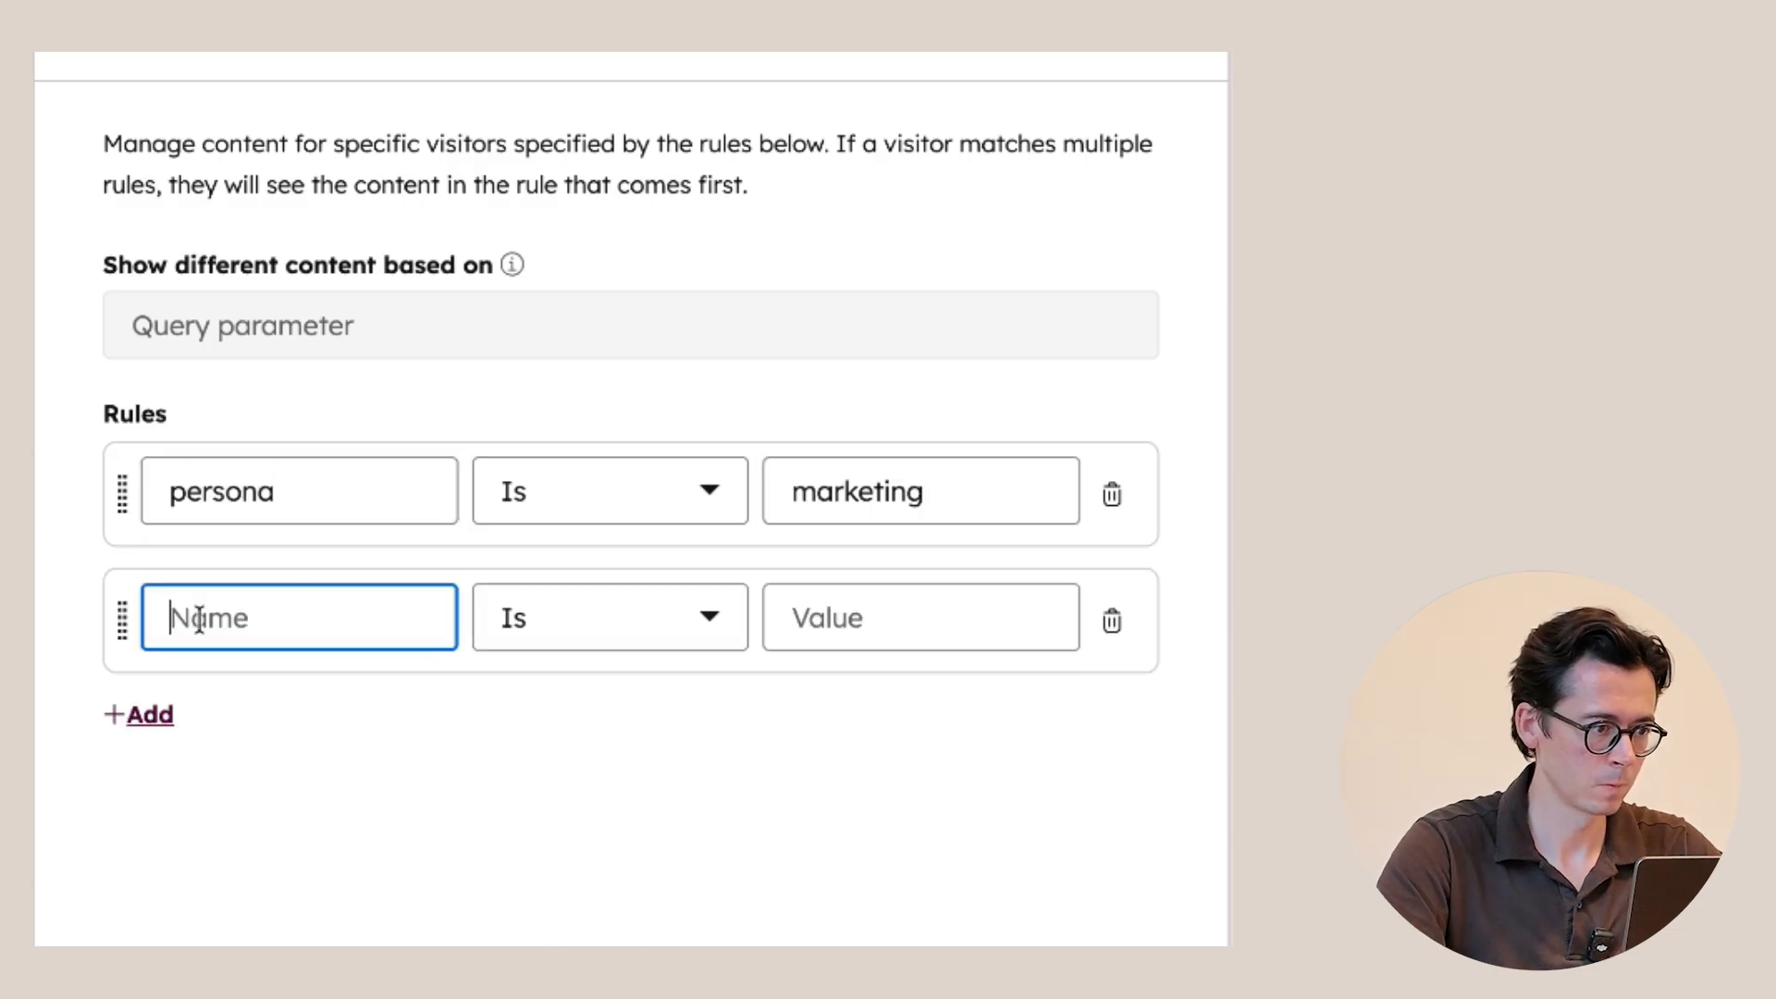
{"action": "type", "text": "persona"}
{"action": "left_click", "coordinate": [928, 603]}
{"action": "type", "text": "sales"}
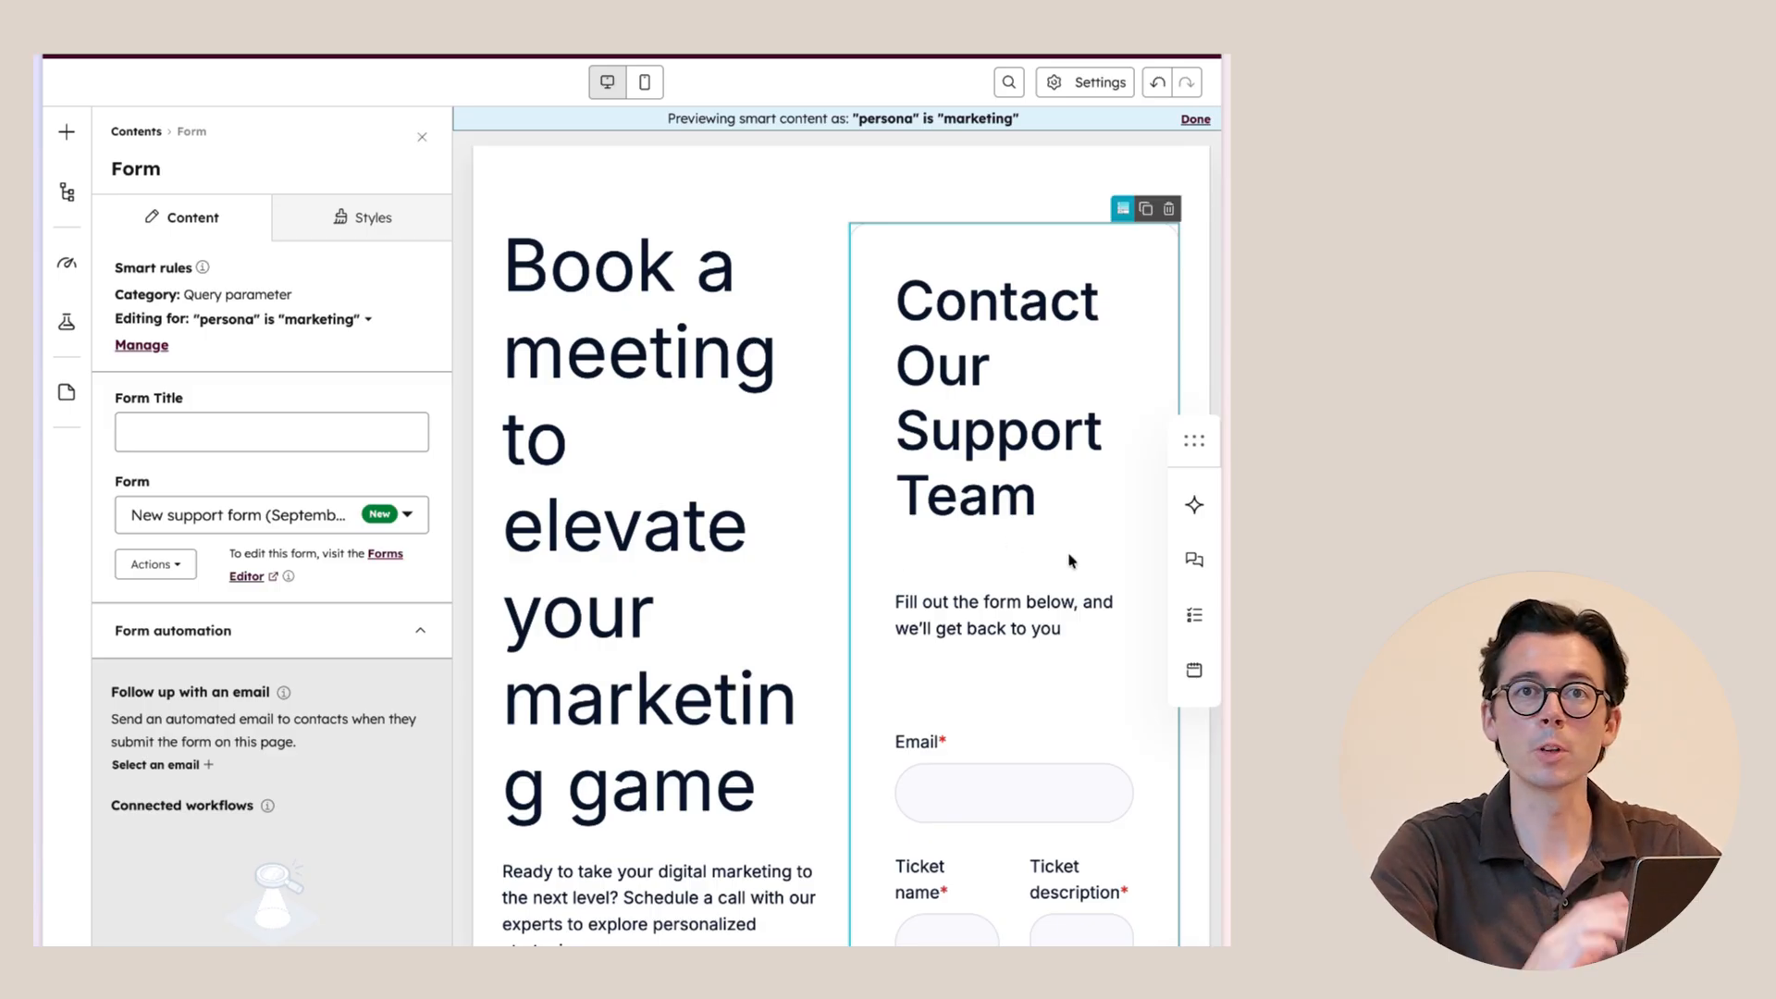
Switch the form's smart content to the persona is sales version and choose the New newsletter form (August 20, 2025).
{"action": "left_click", "coordinate": [287, 321]}
{"action": "left_click", "coordinate": [277, 441]}
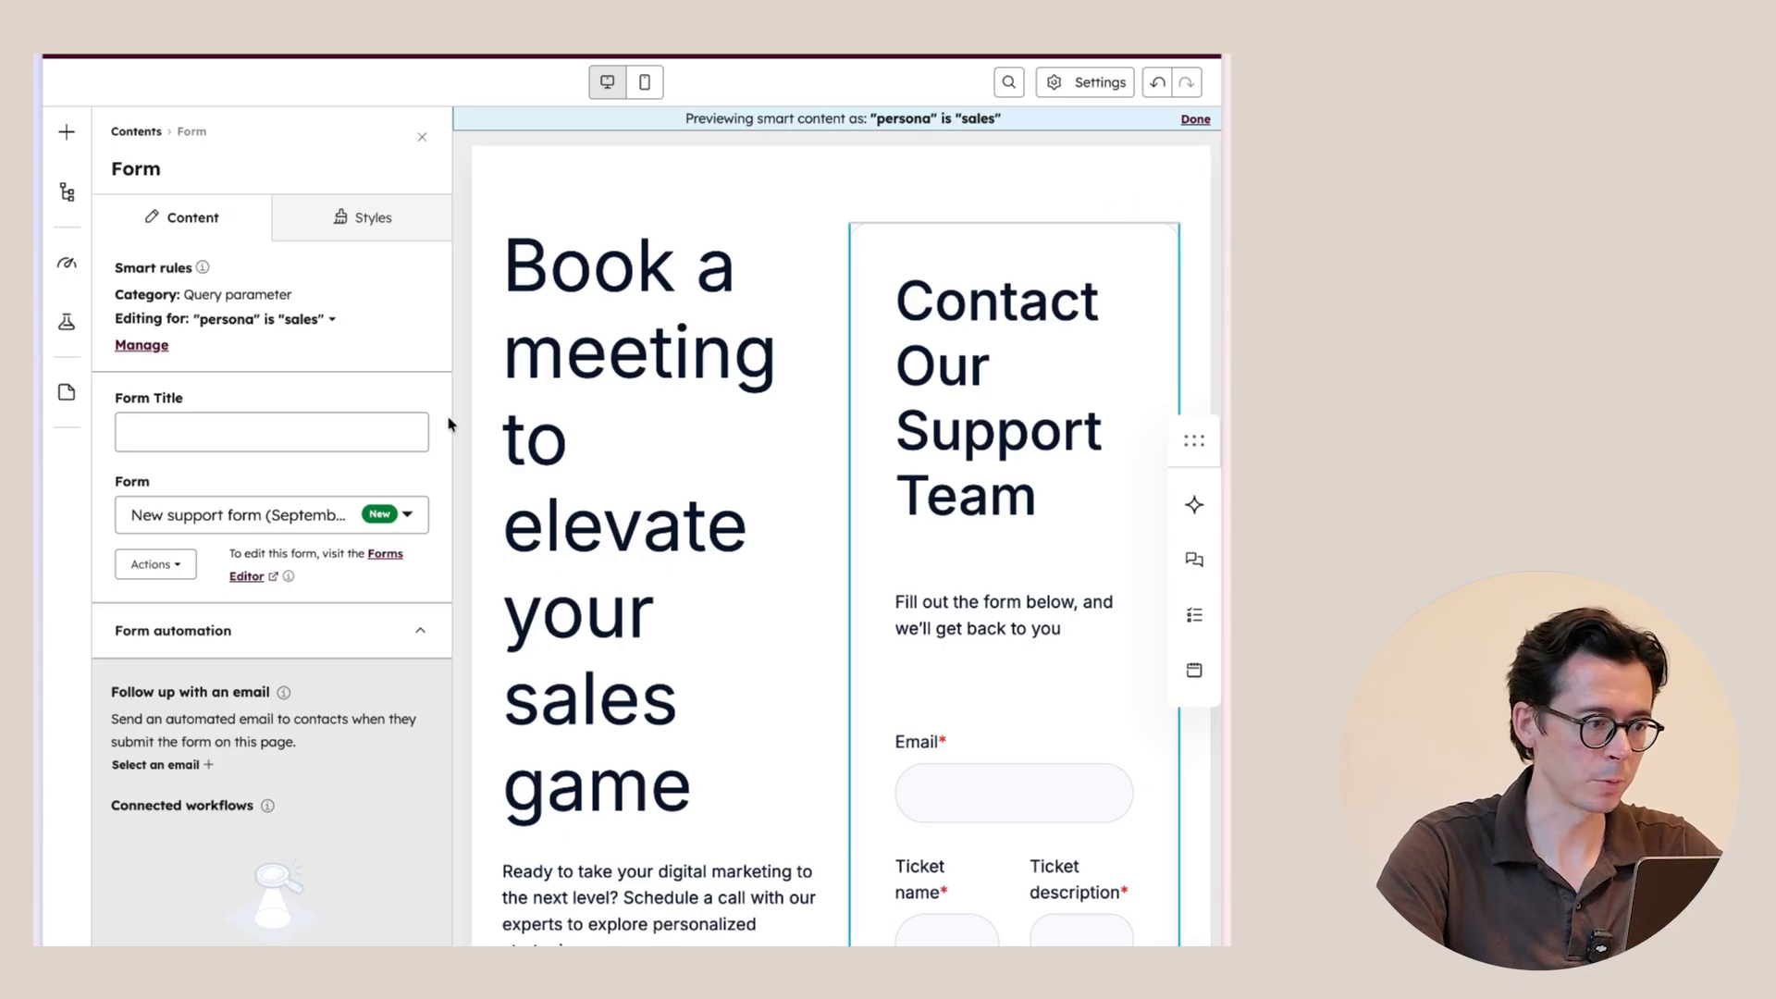
{"action": "left_click", "coordinate": [319, 504]}
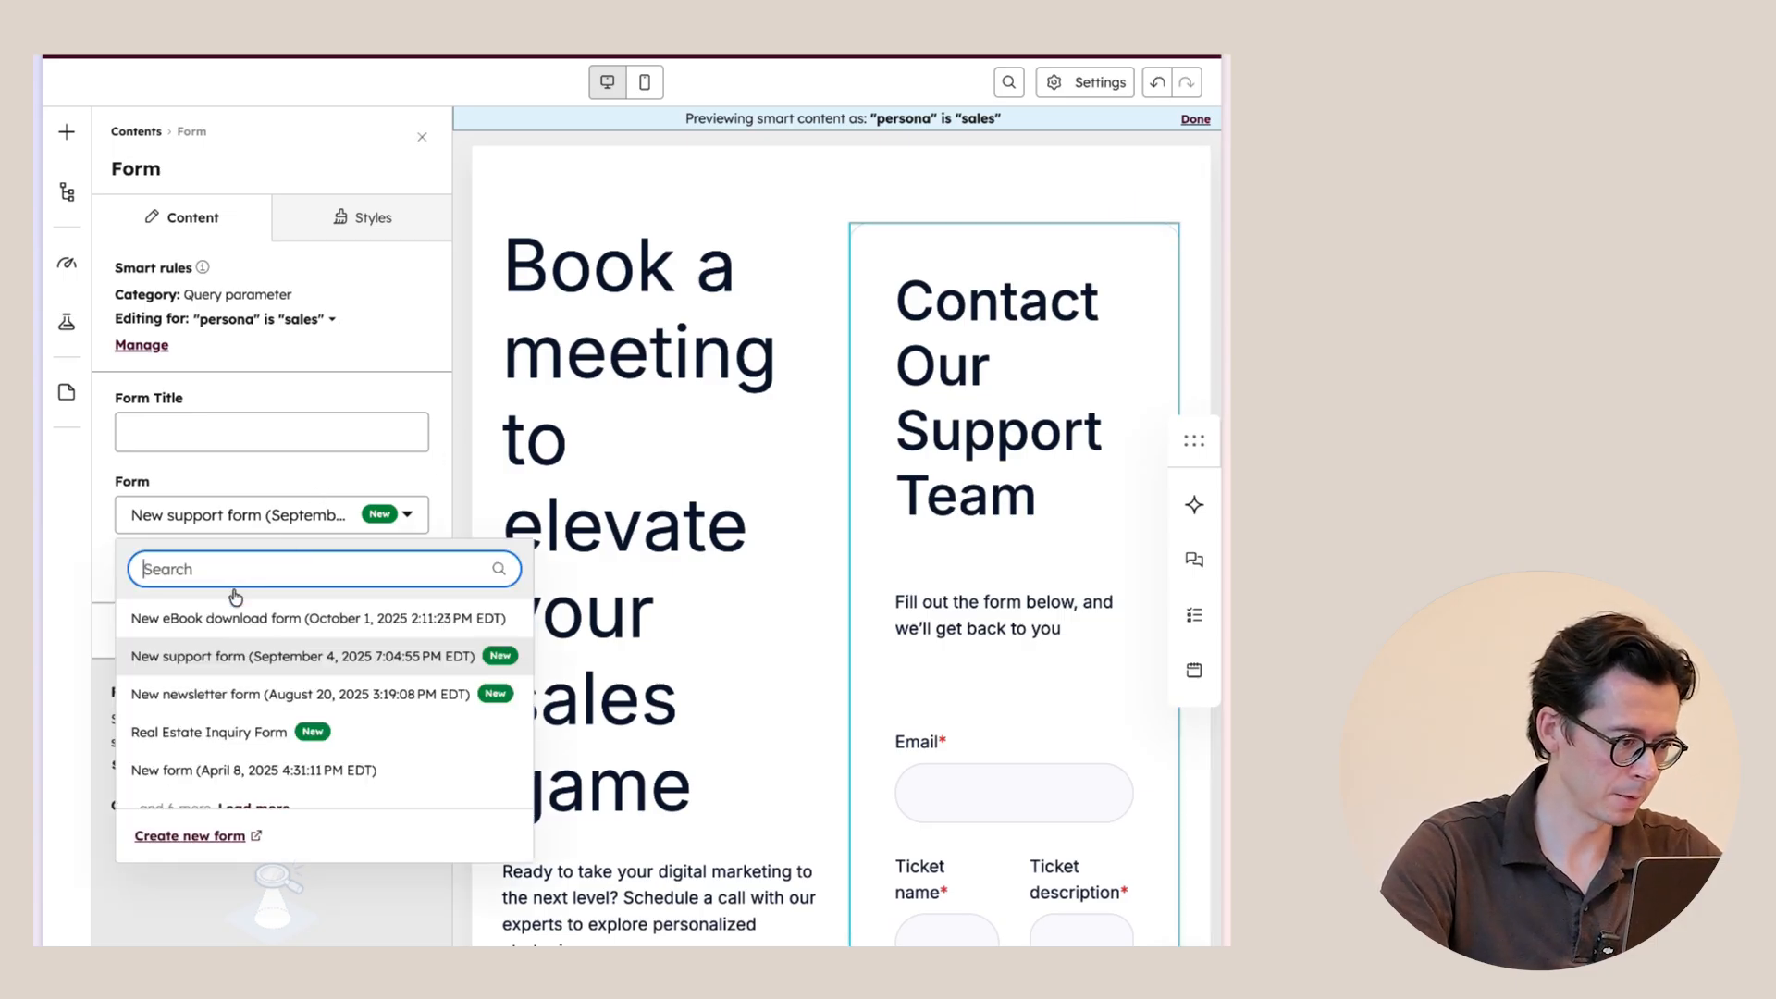
{"action": "left_click", "coordinate": [209, 695]}
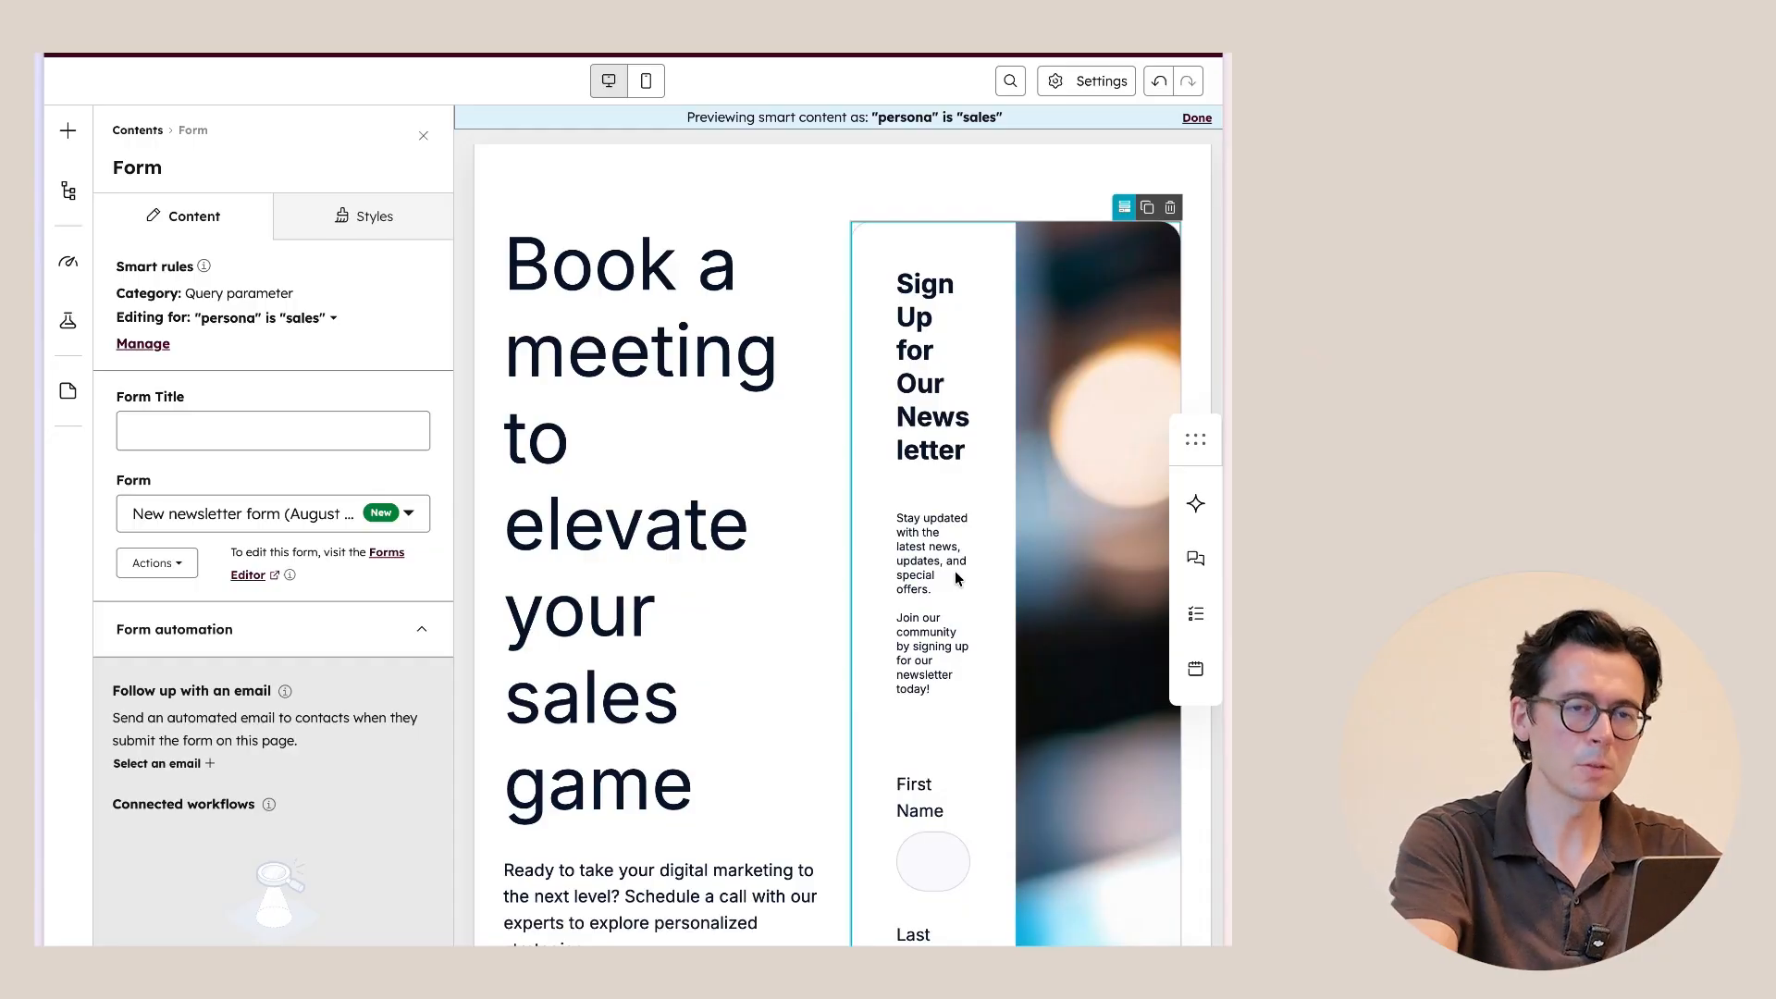
Switch the form's smart content to the Default version and choose the New eBook download form (October 1, 2025).
{"action": "left_click", "coordinate": [261, 318]}
{"action": "left_click", "coordinate": [279, 381]}
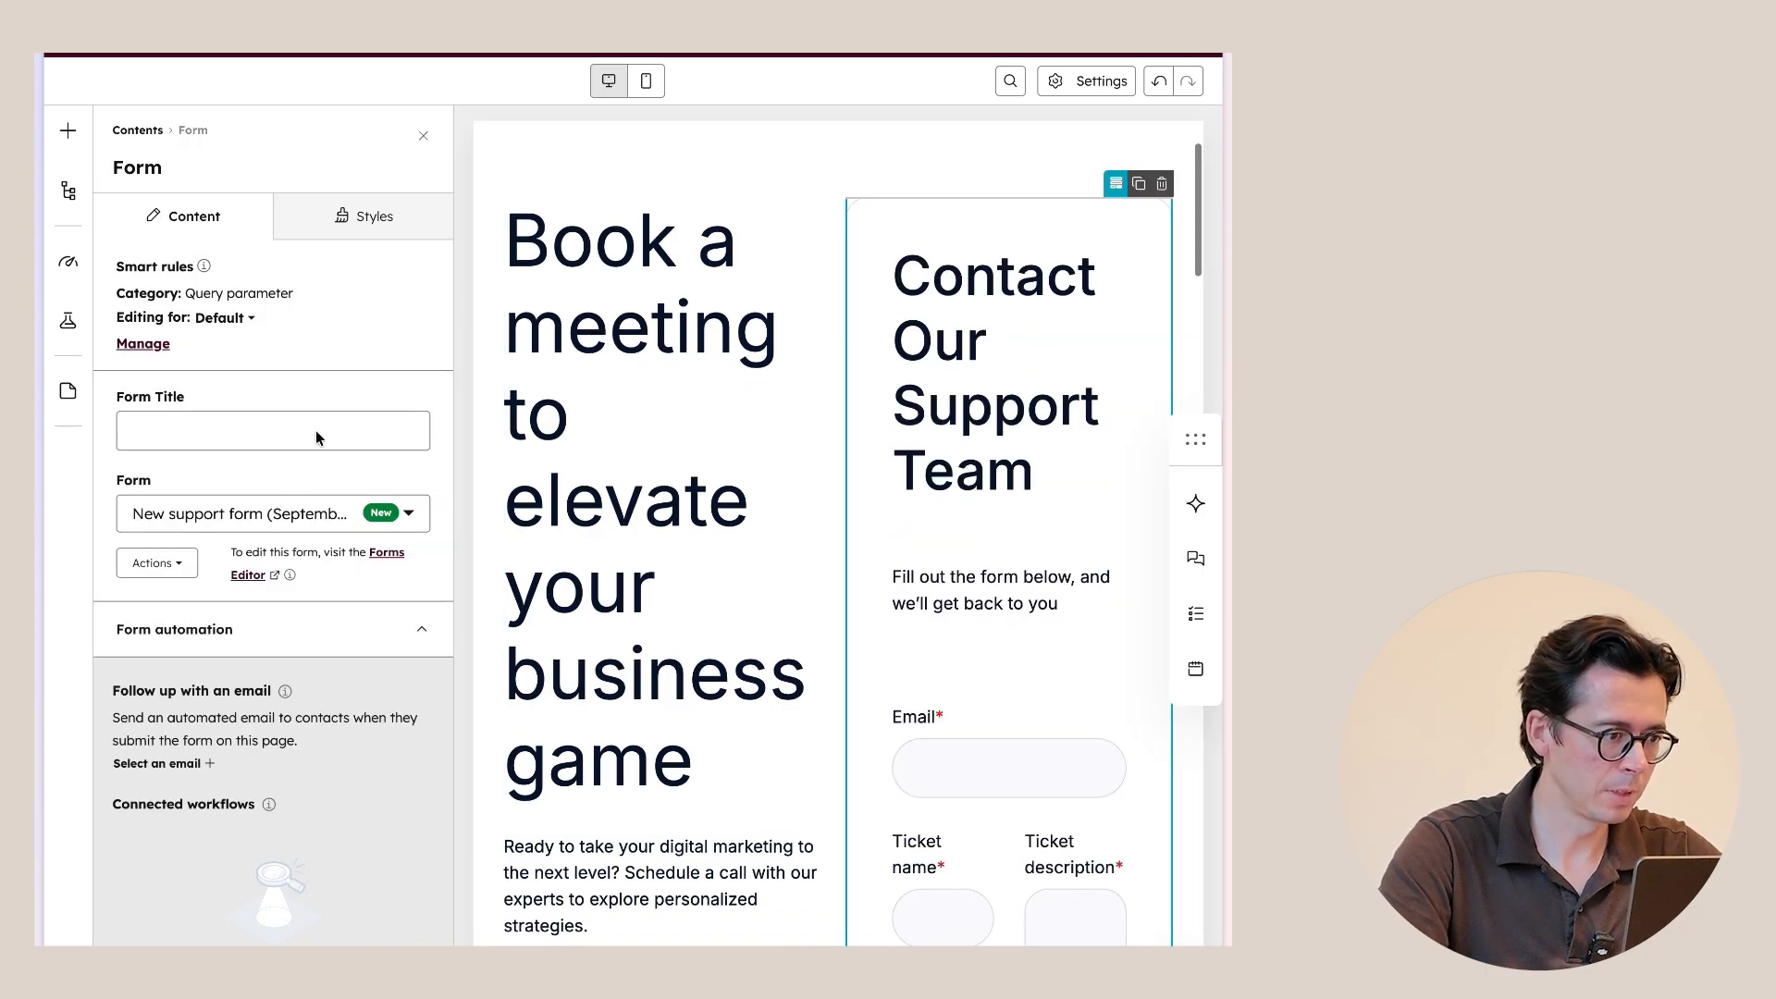
{"action": "left_click", "coordinate": [286, 519]}
{"action": "left_click", "coordinate": [263, 617]}
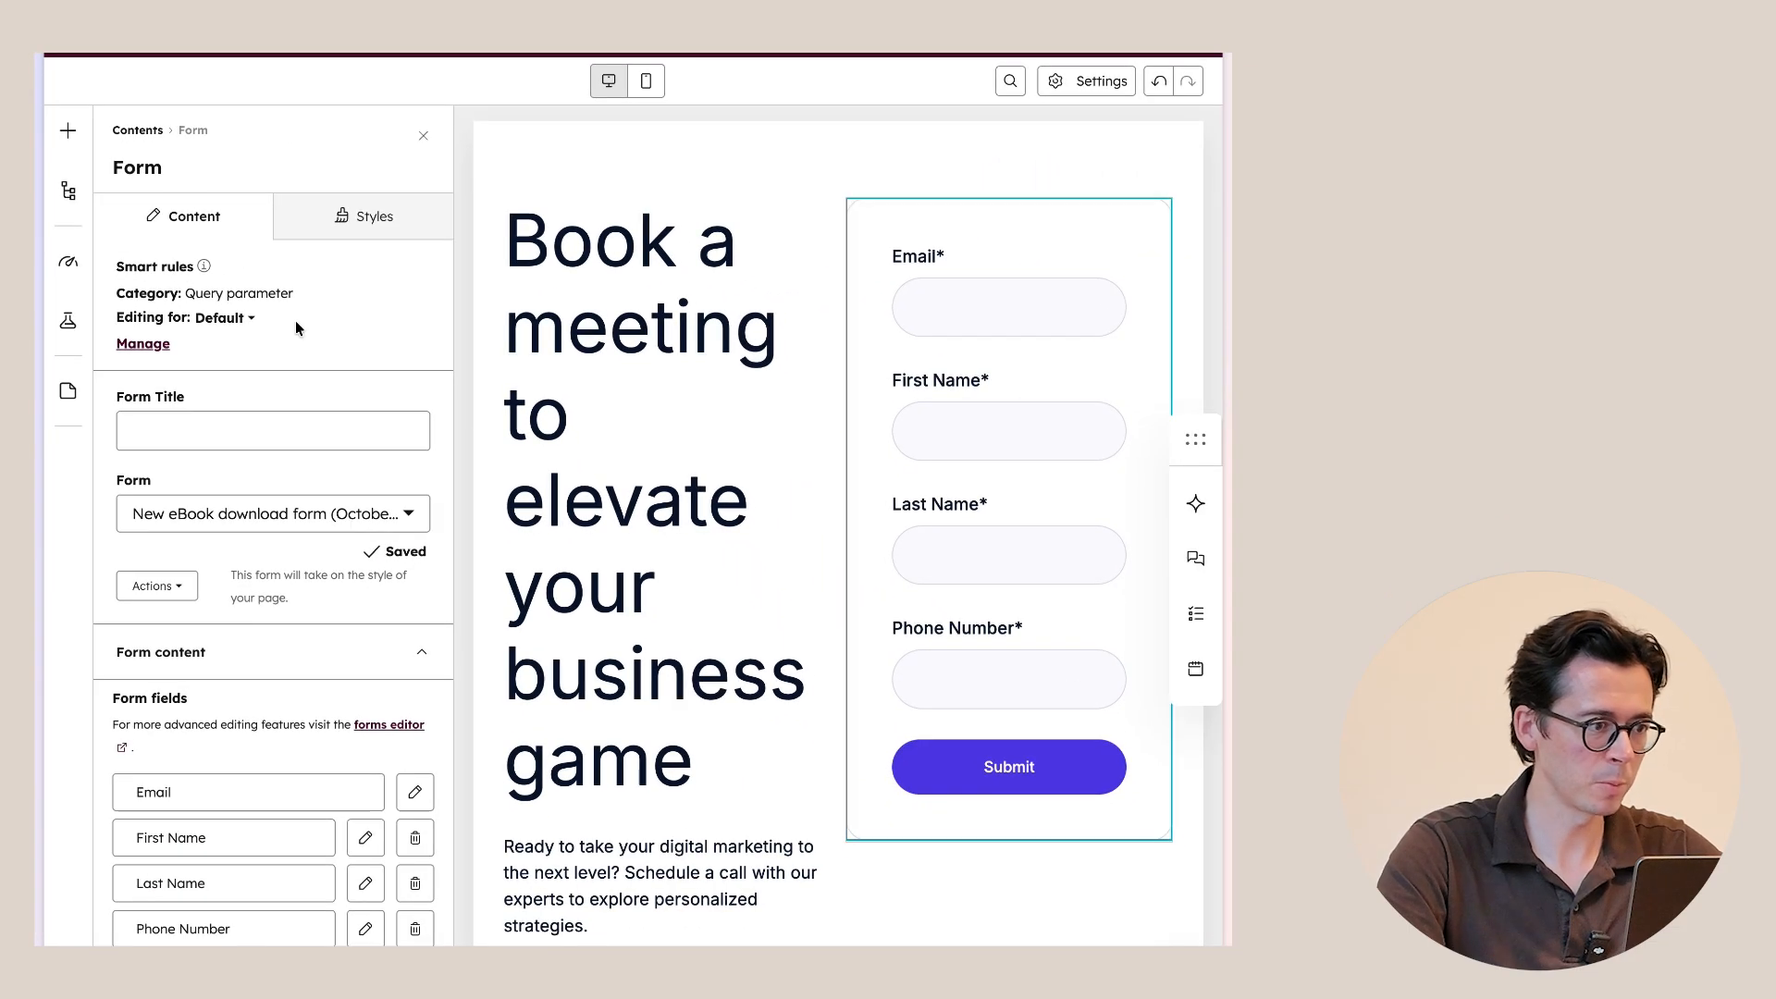
Preview the form's smart content for the marketing persona and for the sales persona.
{"action": "left_click", "coordinate": [237, 324]}
{"action": "left_click", "coordinate": [286, 408]}
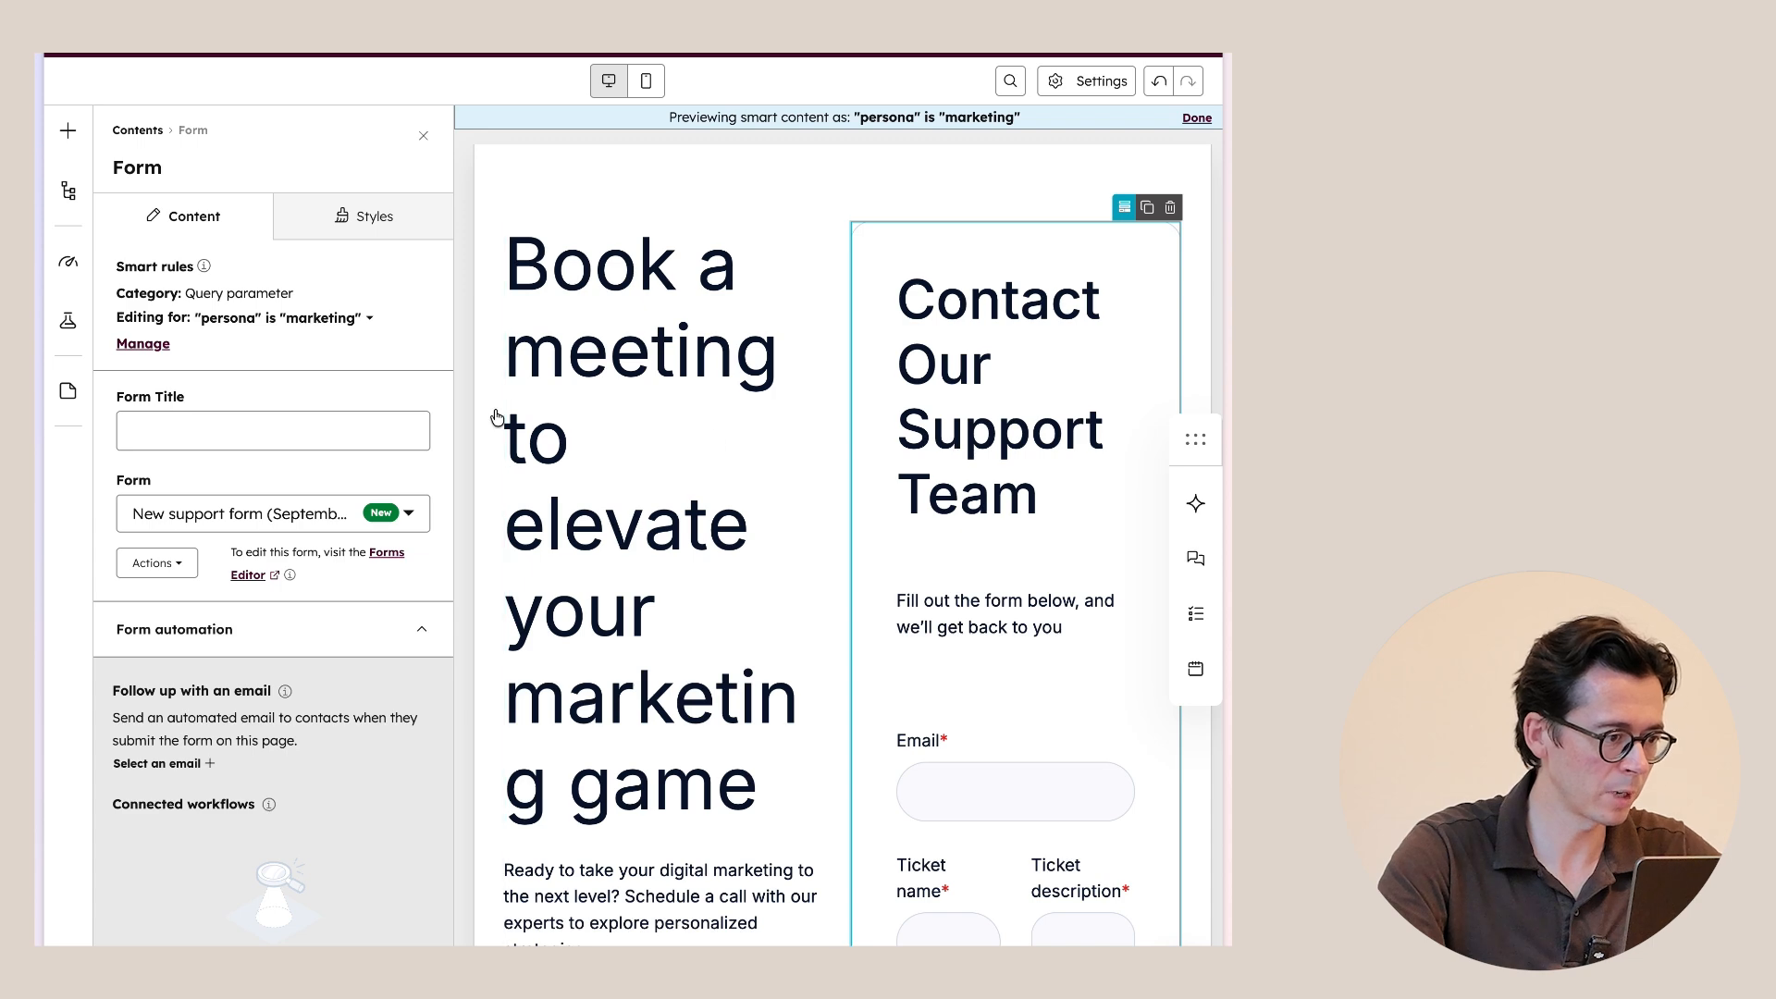
{"action": "left_click", "coordinate": [305, 318]}
{"action": "left_click", "coordinate": [309, 435]}
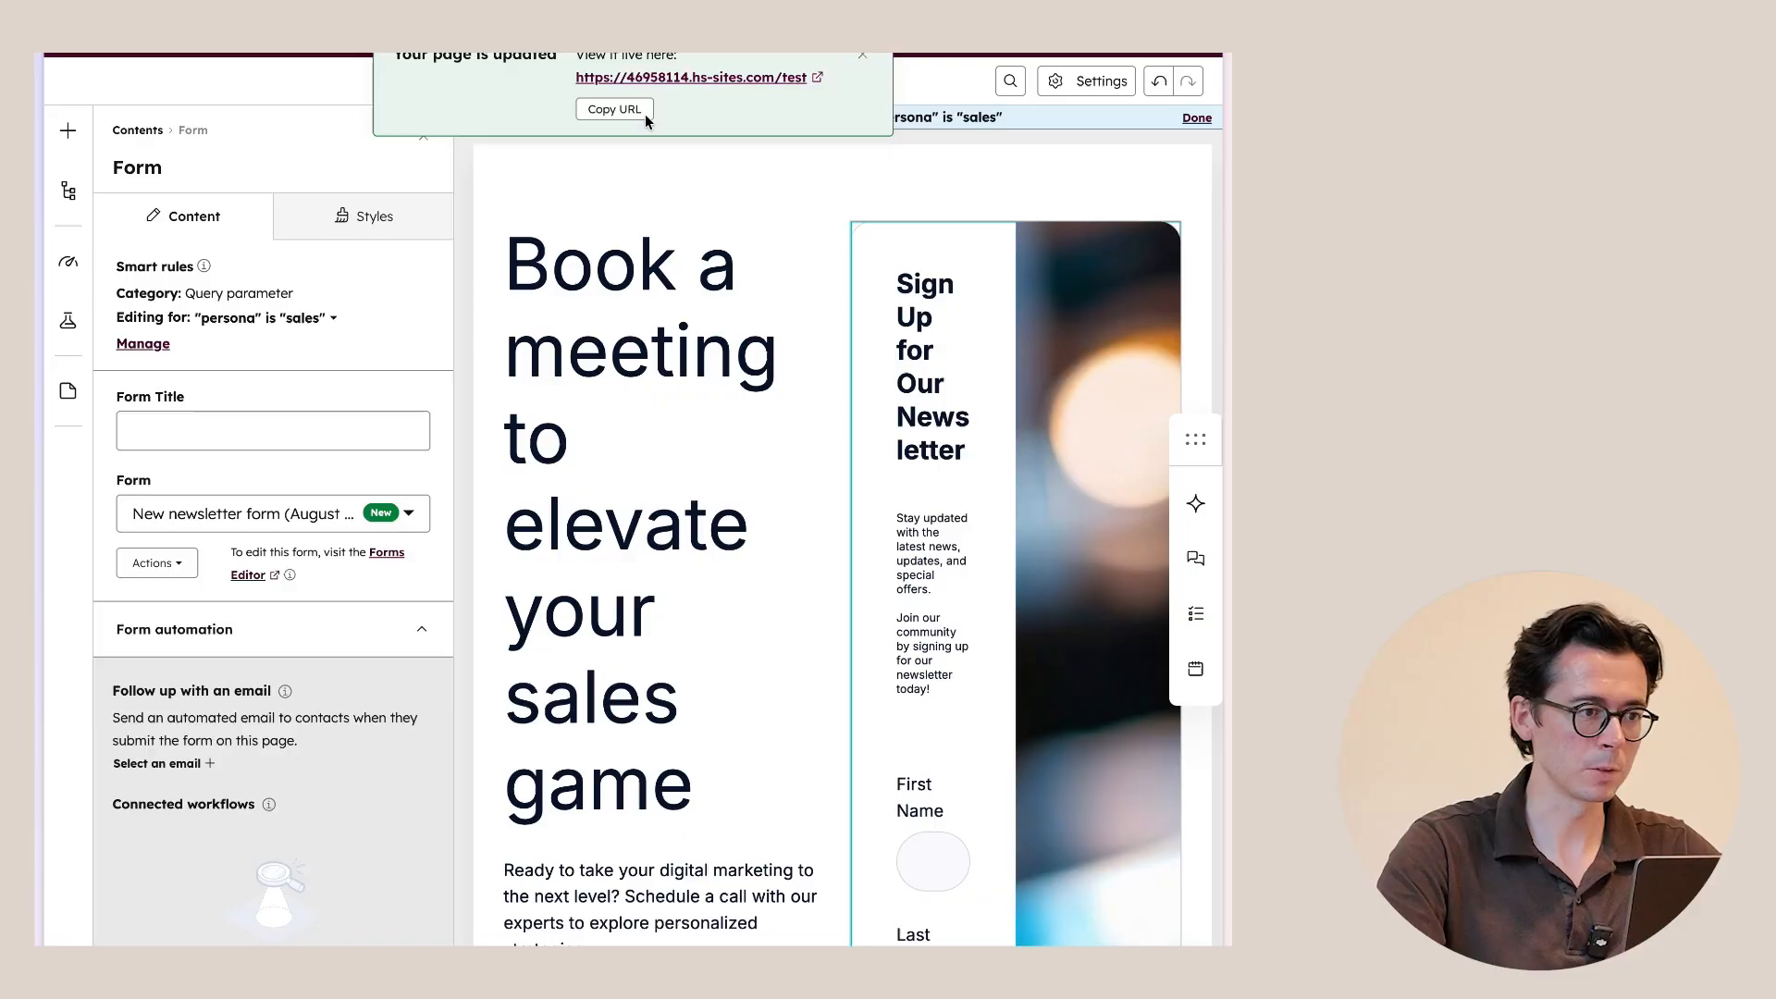
Copy the updated page's URL and open it in a new tab with ?persona=marketing appended.
{"action": "left_click", "coordinate": [629, 109]}
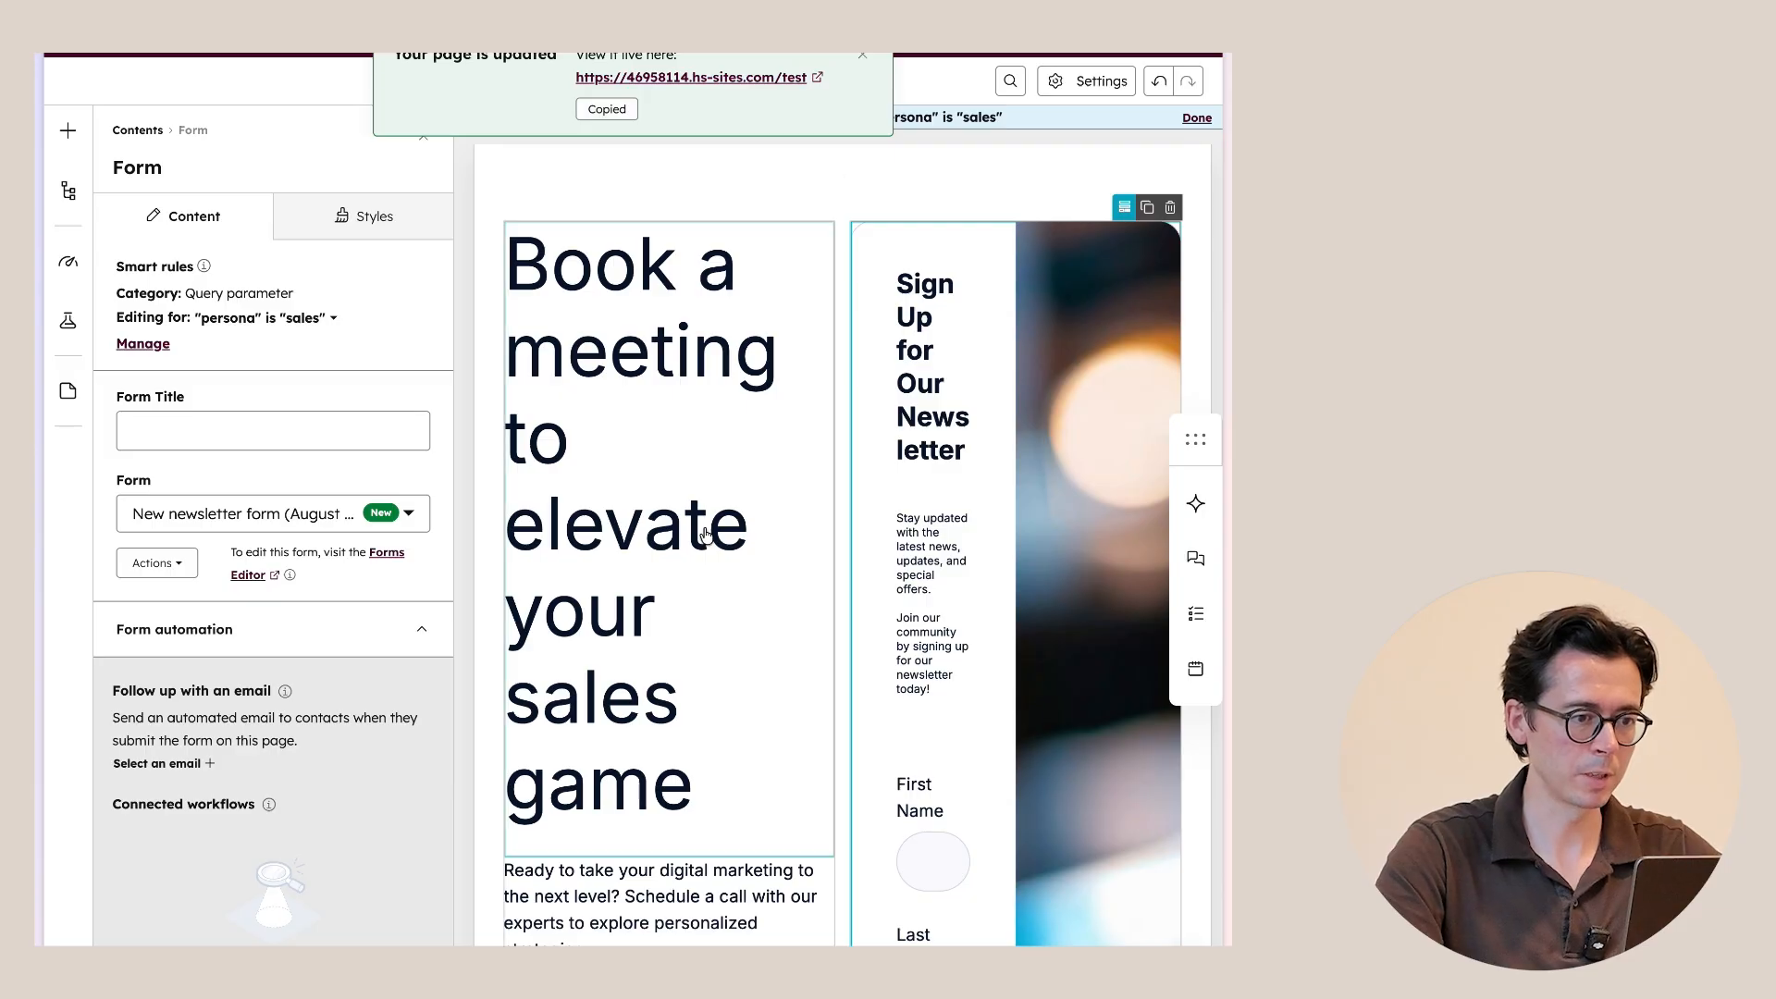
{"action": "key", "text": "super+t"}
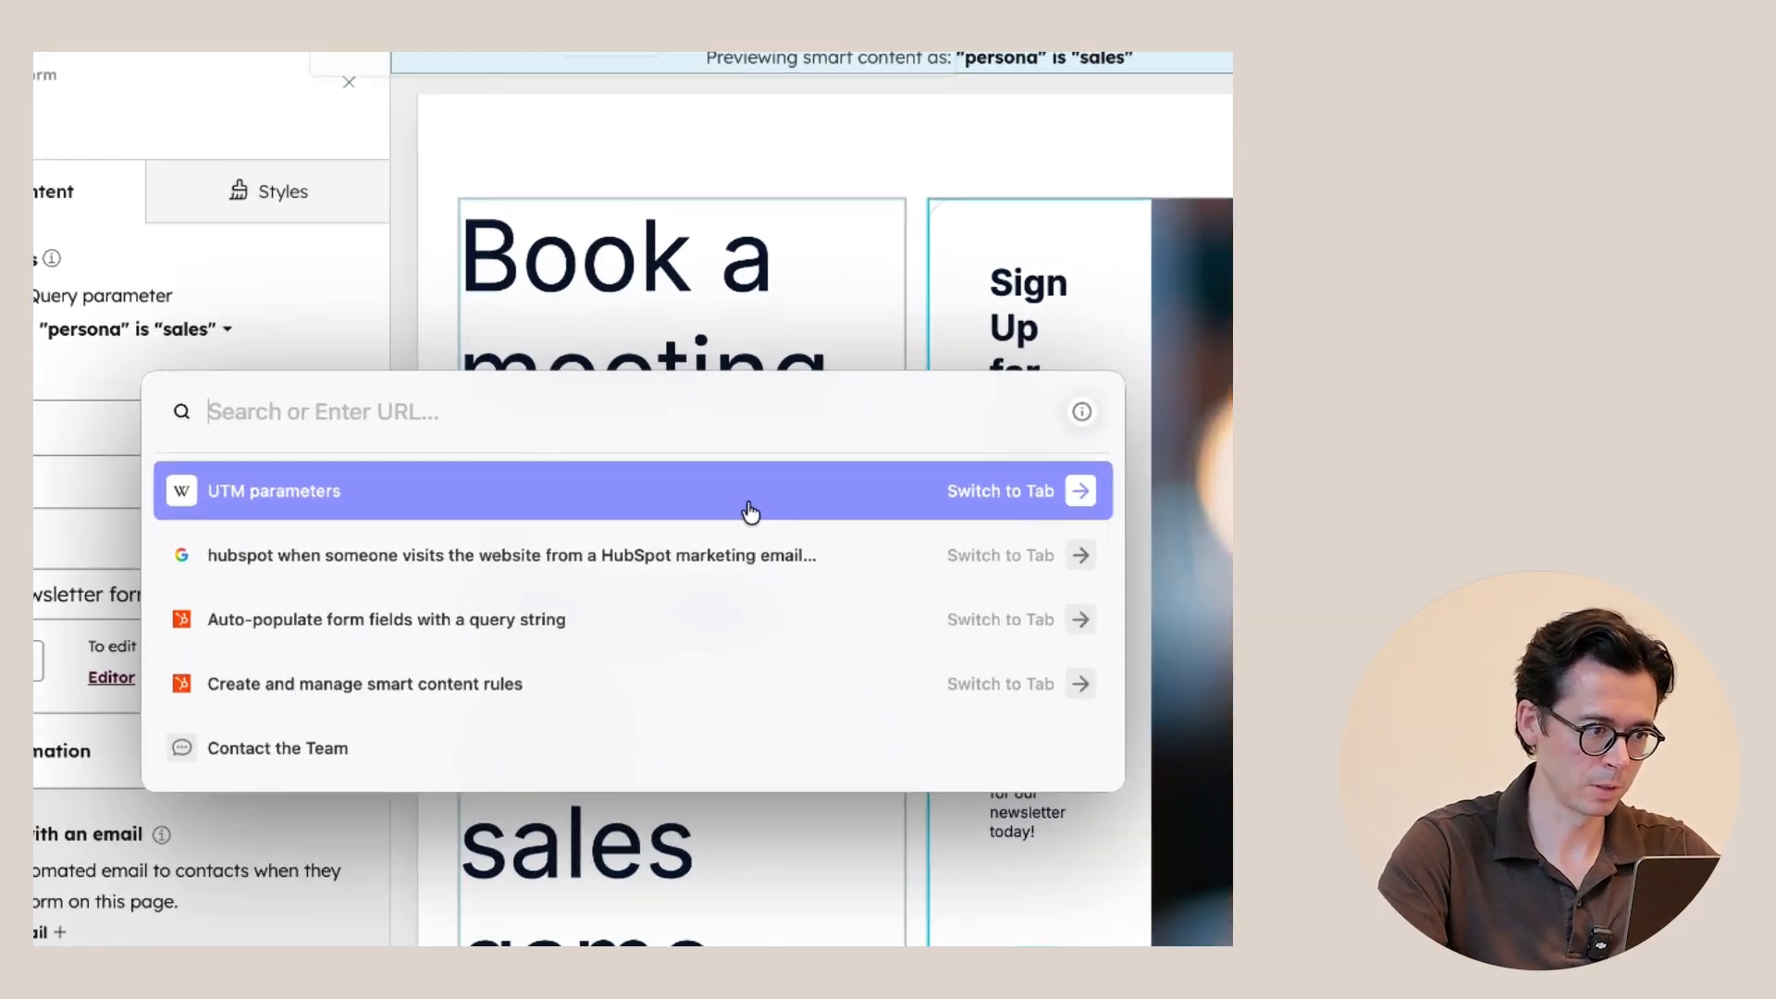
{"action": "key", "text": "super+v"}
{"action": "type", "text": "?"}
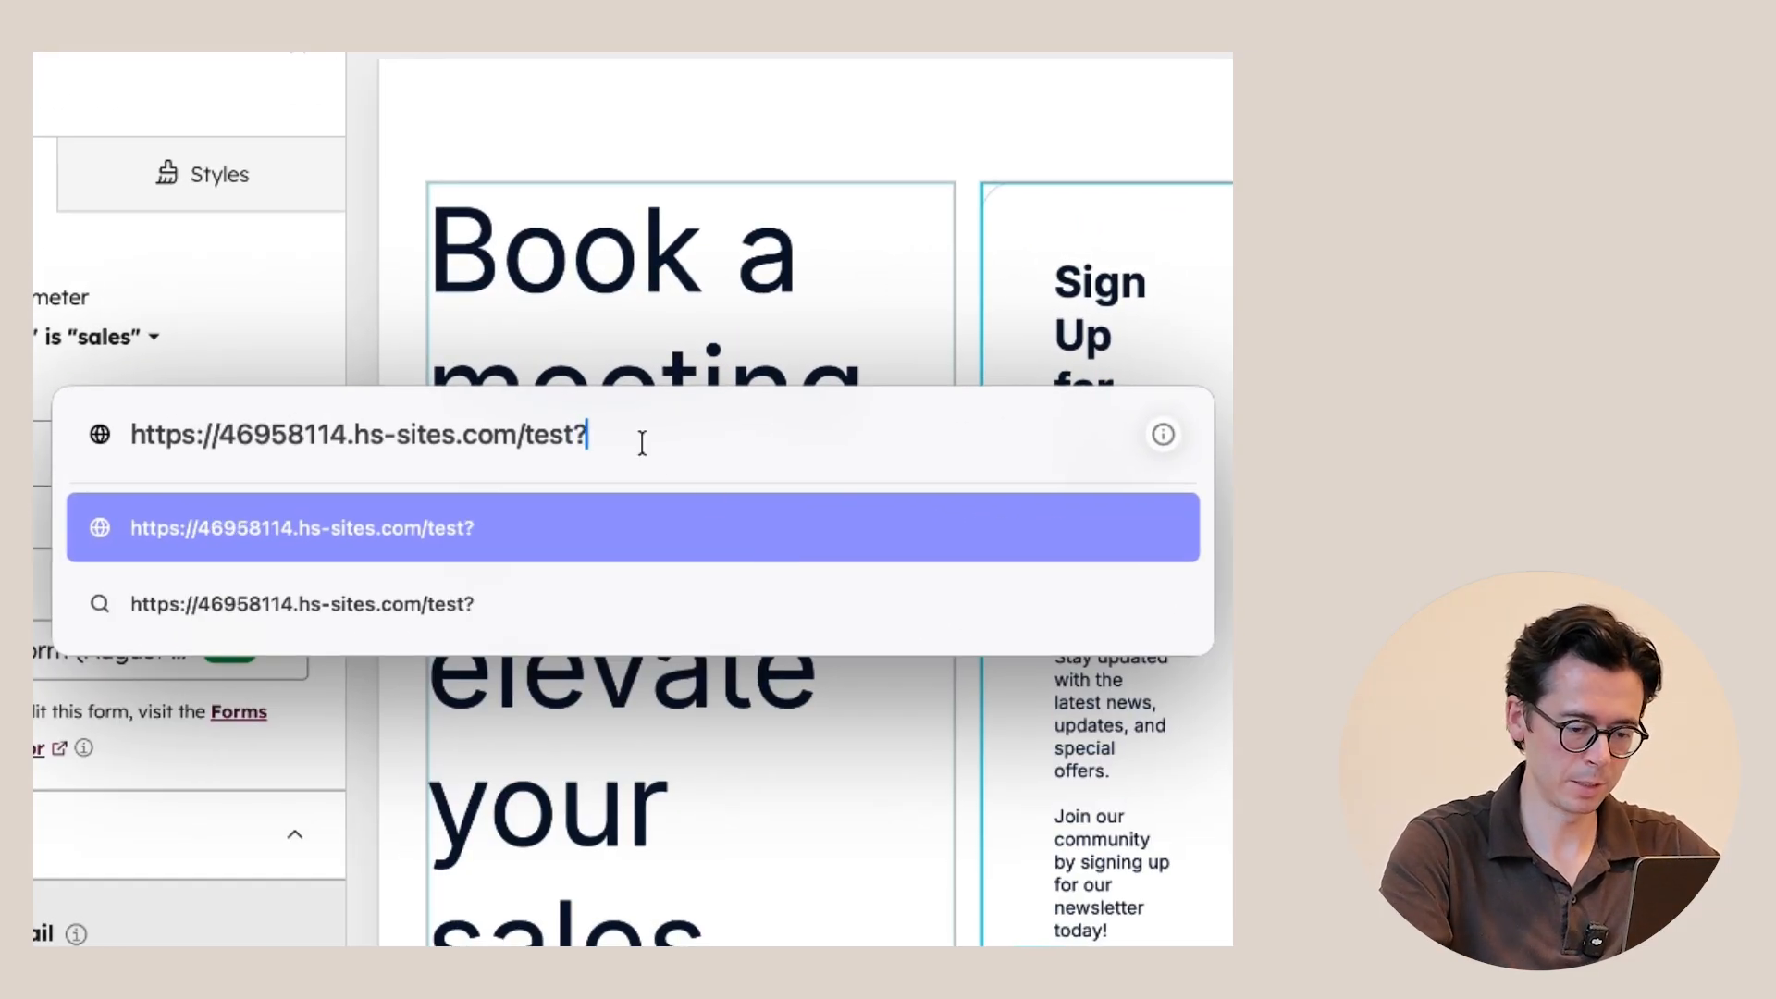
{"action": "type", "text": "persona="}
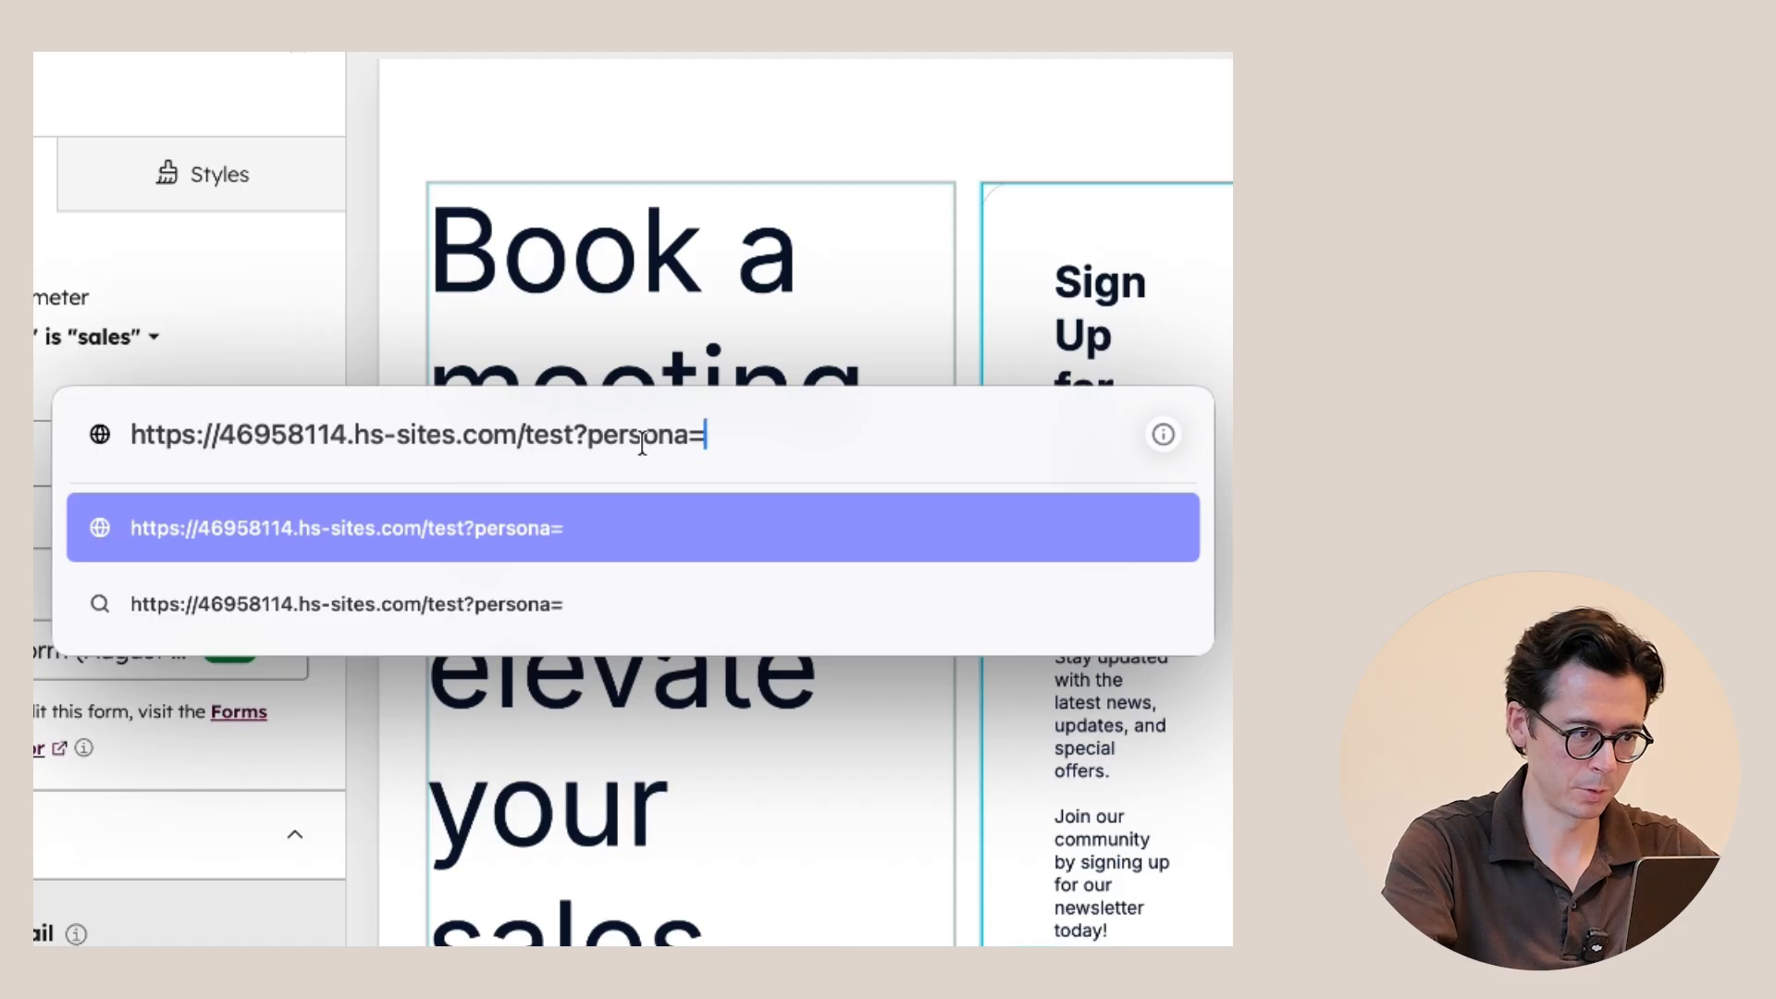
{"action": "type", "text": "marketing"}
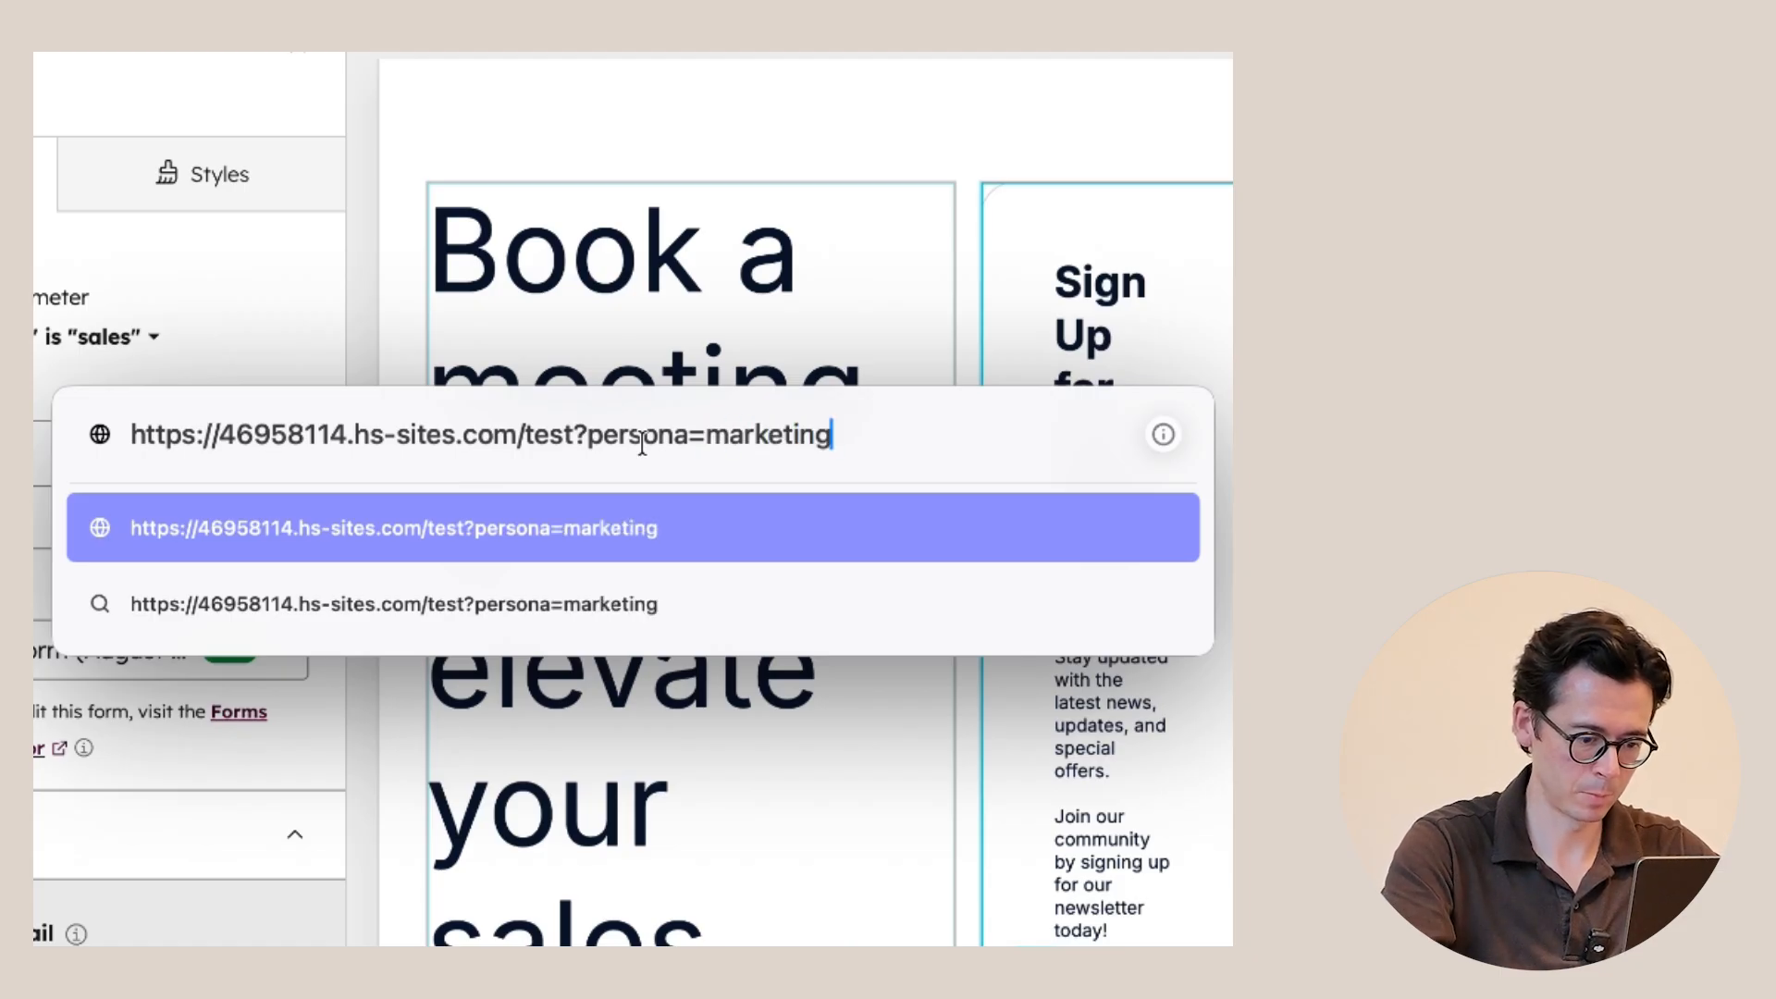
{"action": "key", "text": "Return"}
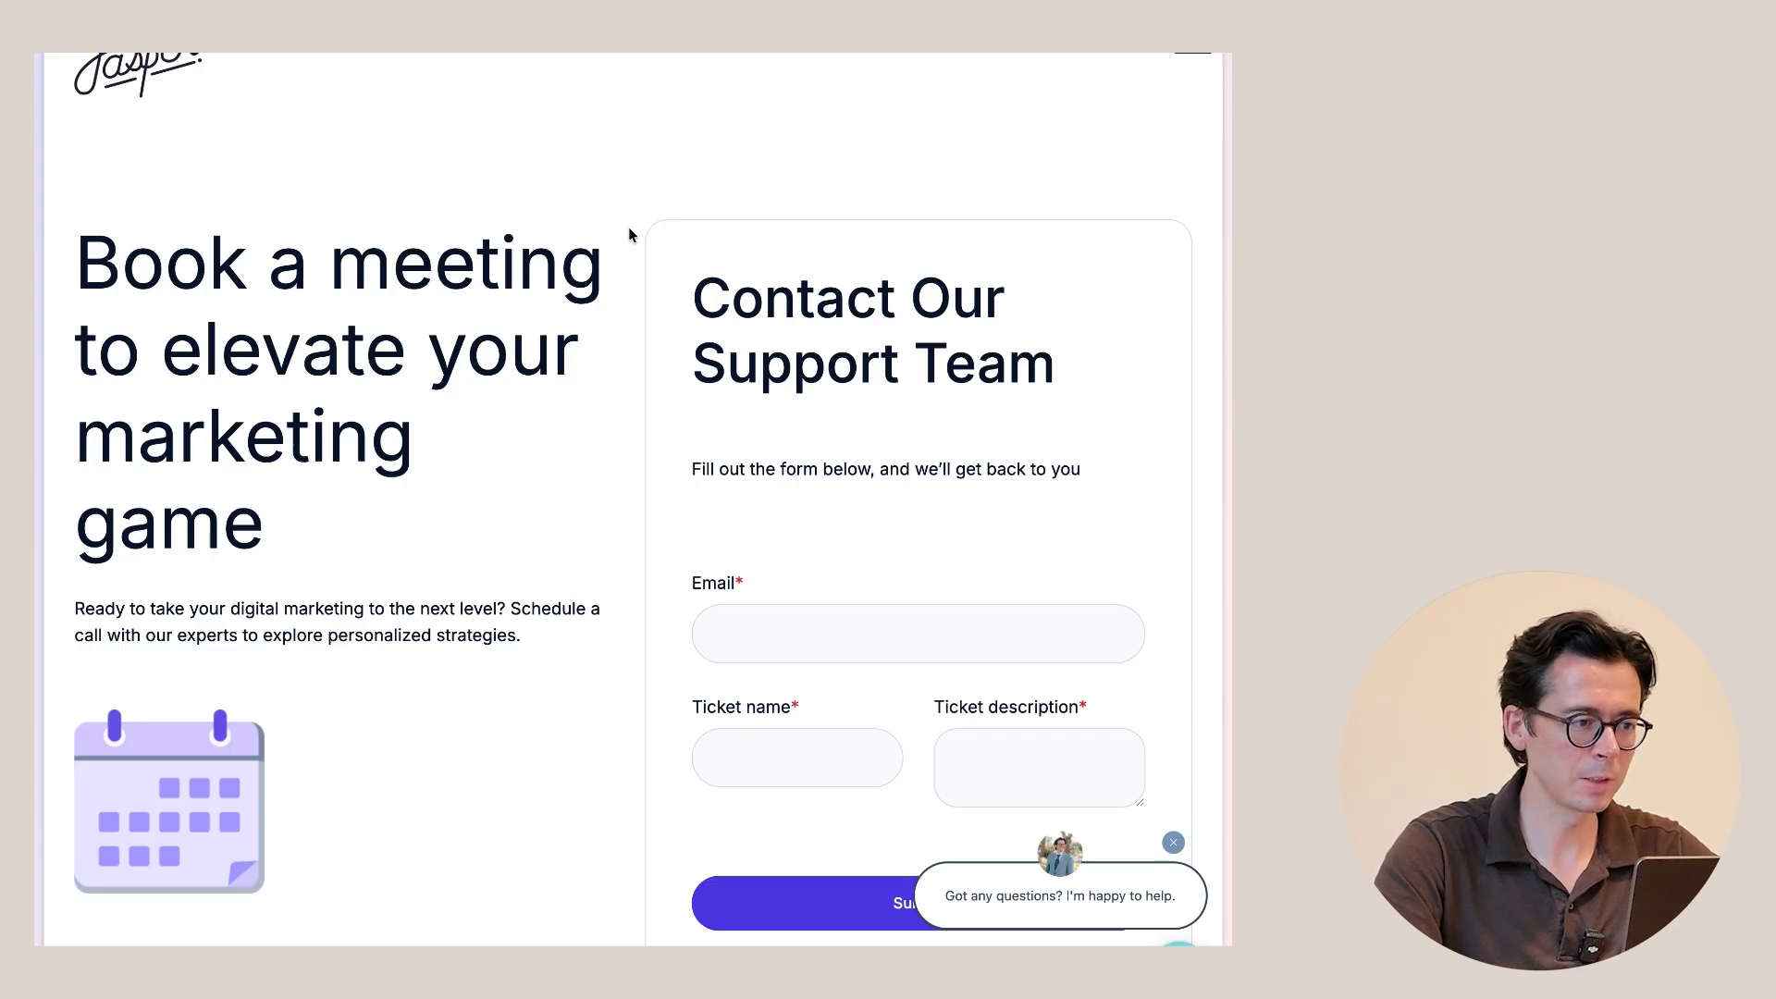
Reload the live test page with the persona value in its address changed to sales.
{"action": "mouse_move", "coordinate": [114, 105]}
{"action": "left_click", "coordinate": [140, 59]}
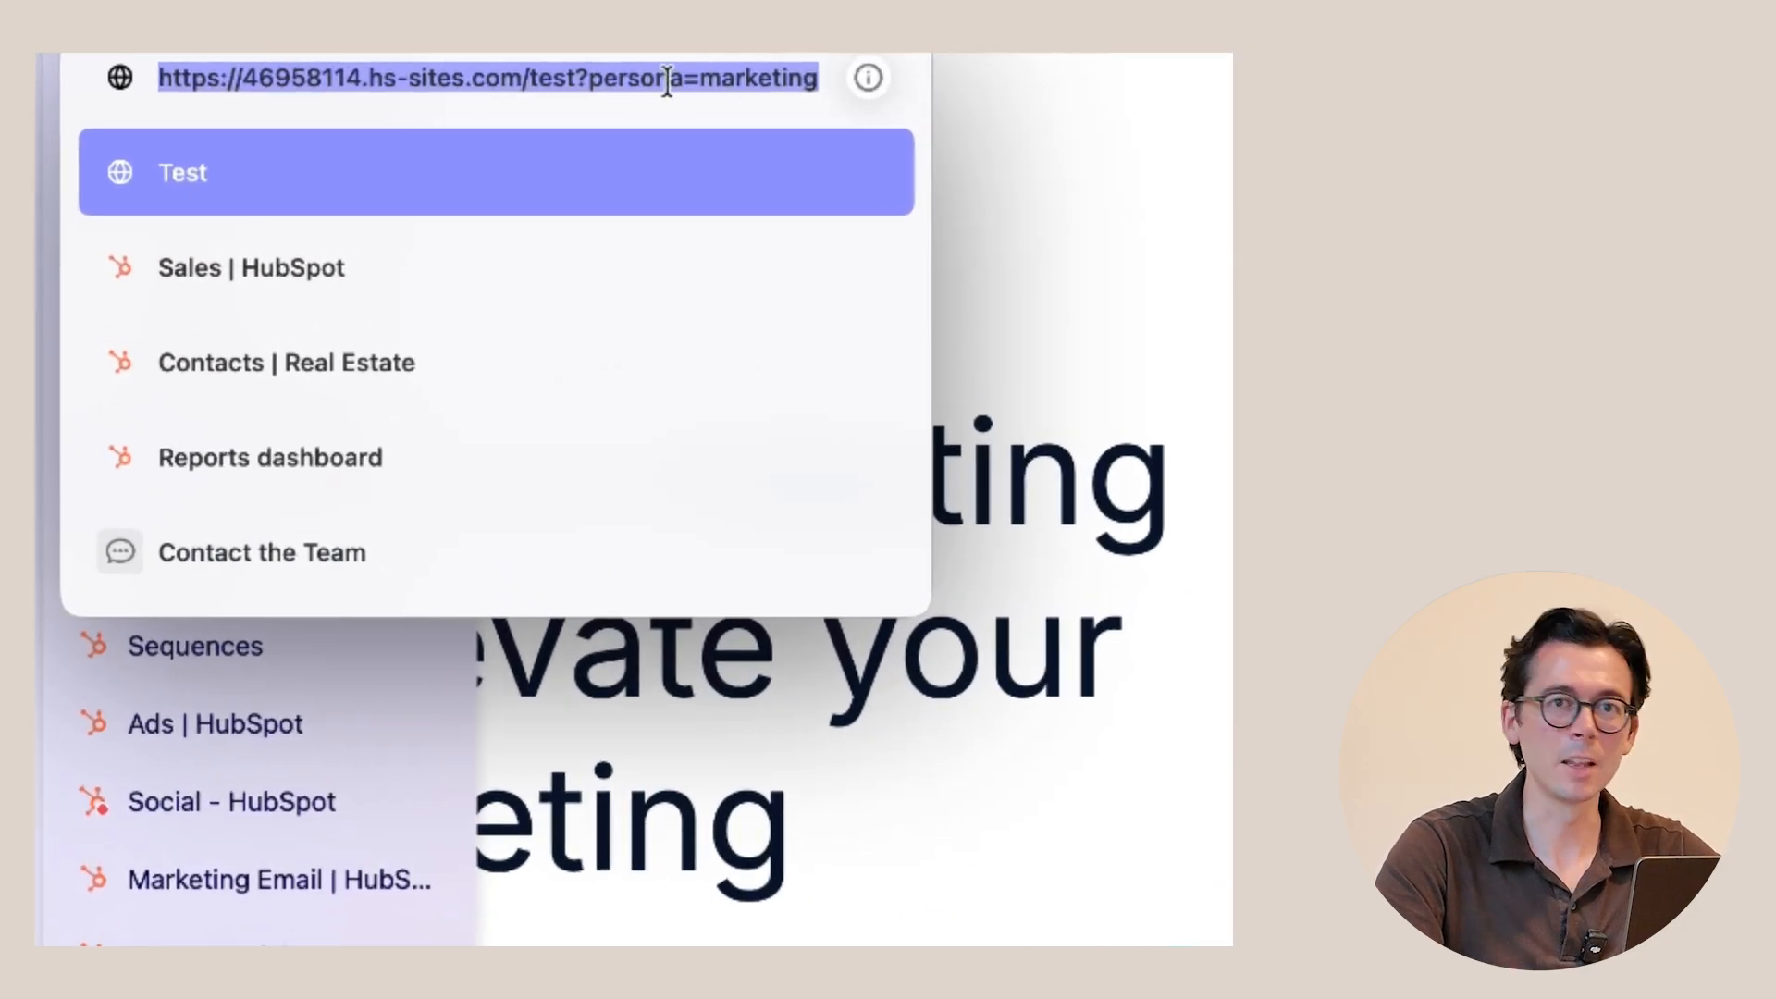
{"action": "left_click", "coordinate": [666, 81]}
{"action": "double_click", "coordinate": [724, 70]}
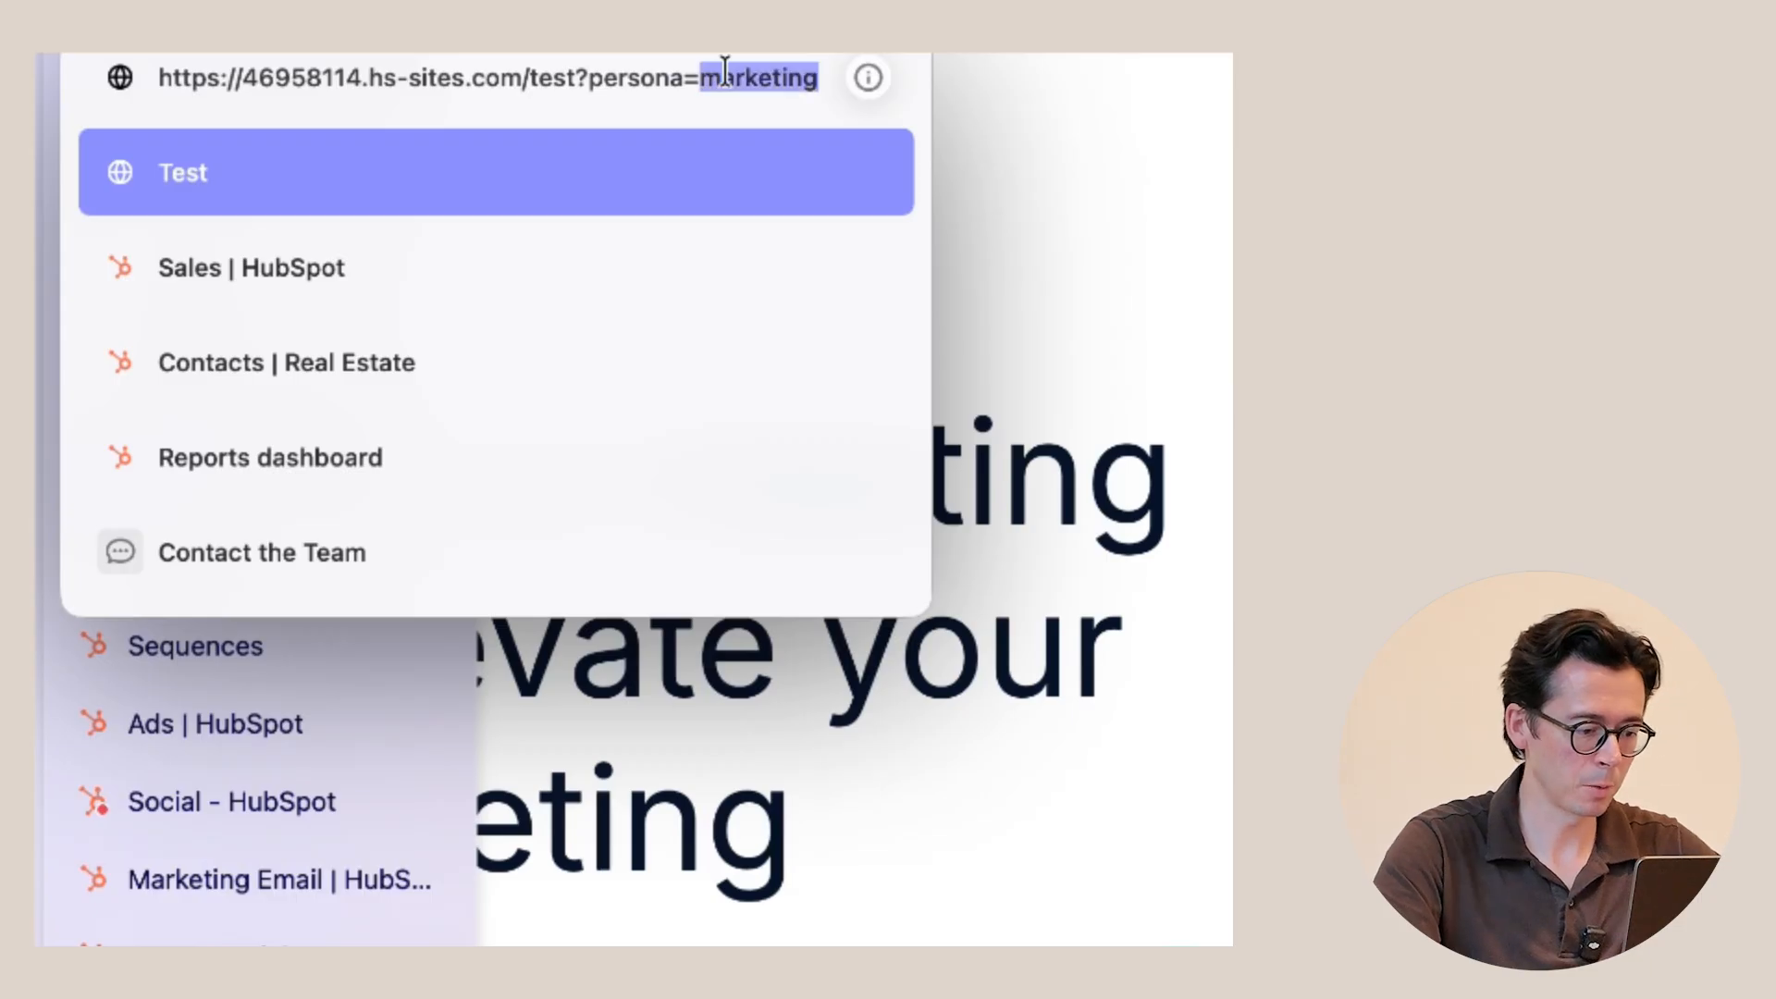
{"action": "type", "text": "sales"}
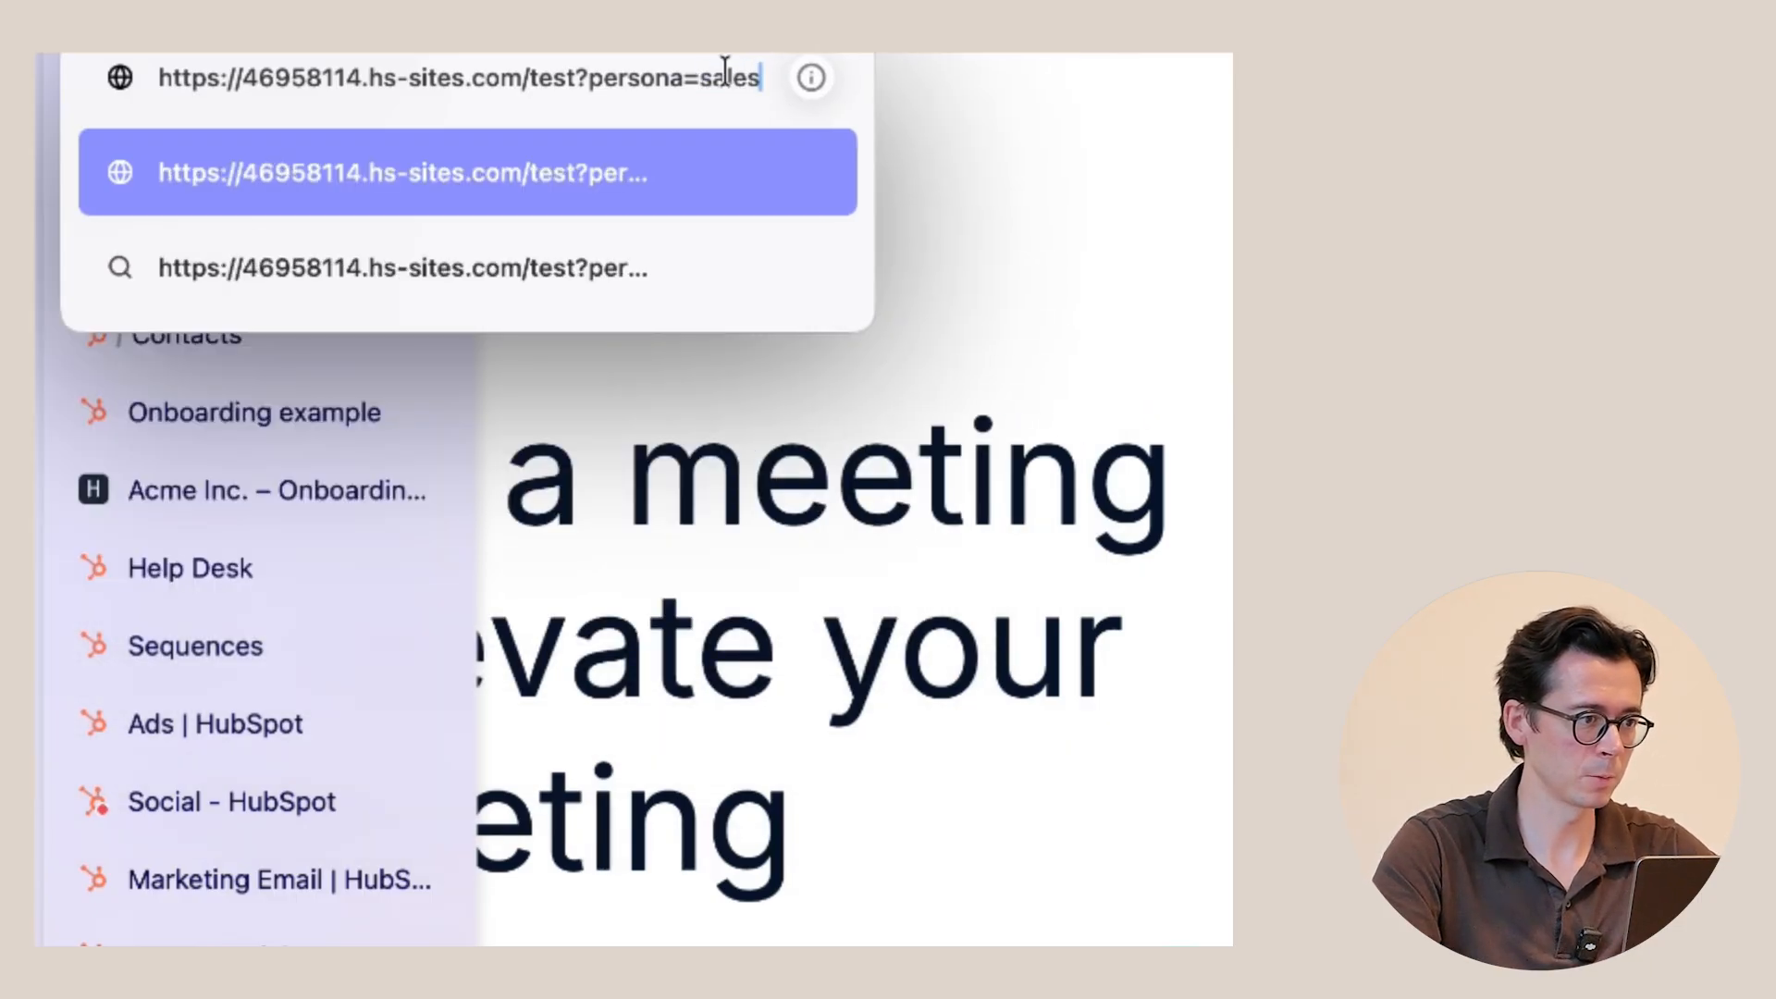
{"action": "key", "text": "Return"}
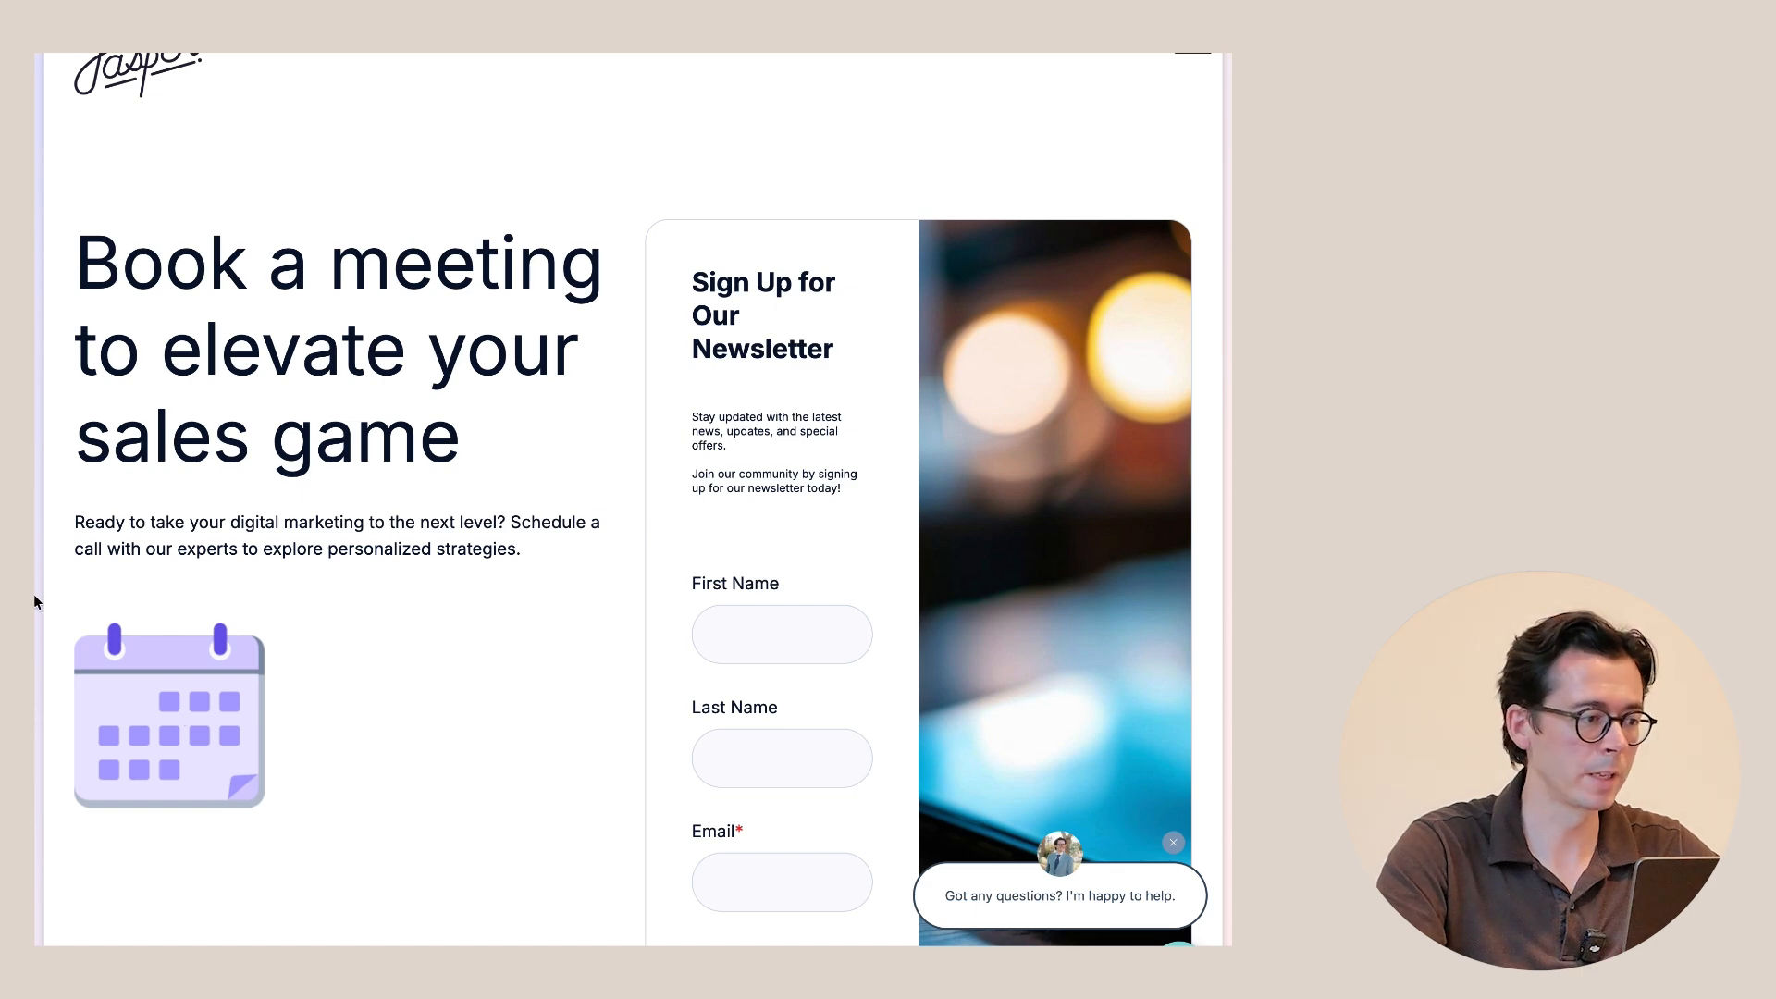
Return to the page editor and start smart rules for the calendar image with Query parameter as the category.
{"action": "mouse_move", "coordinate": [35, 593]}
{"action": "left_click", "coordinate": [131, 200]}
{"action": "scroll", "coordinate": [737, 507], "scroll_direction": "down", "scroll_amount": 10}
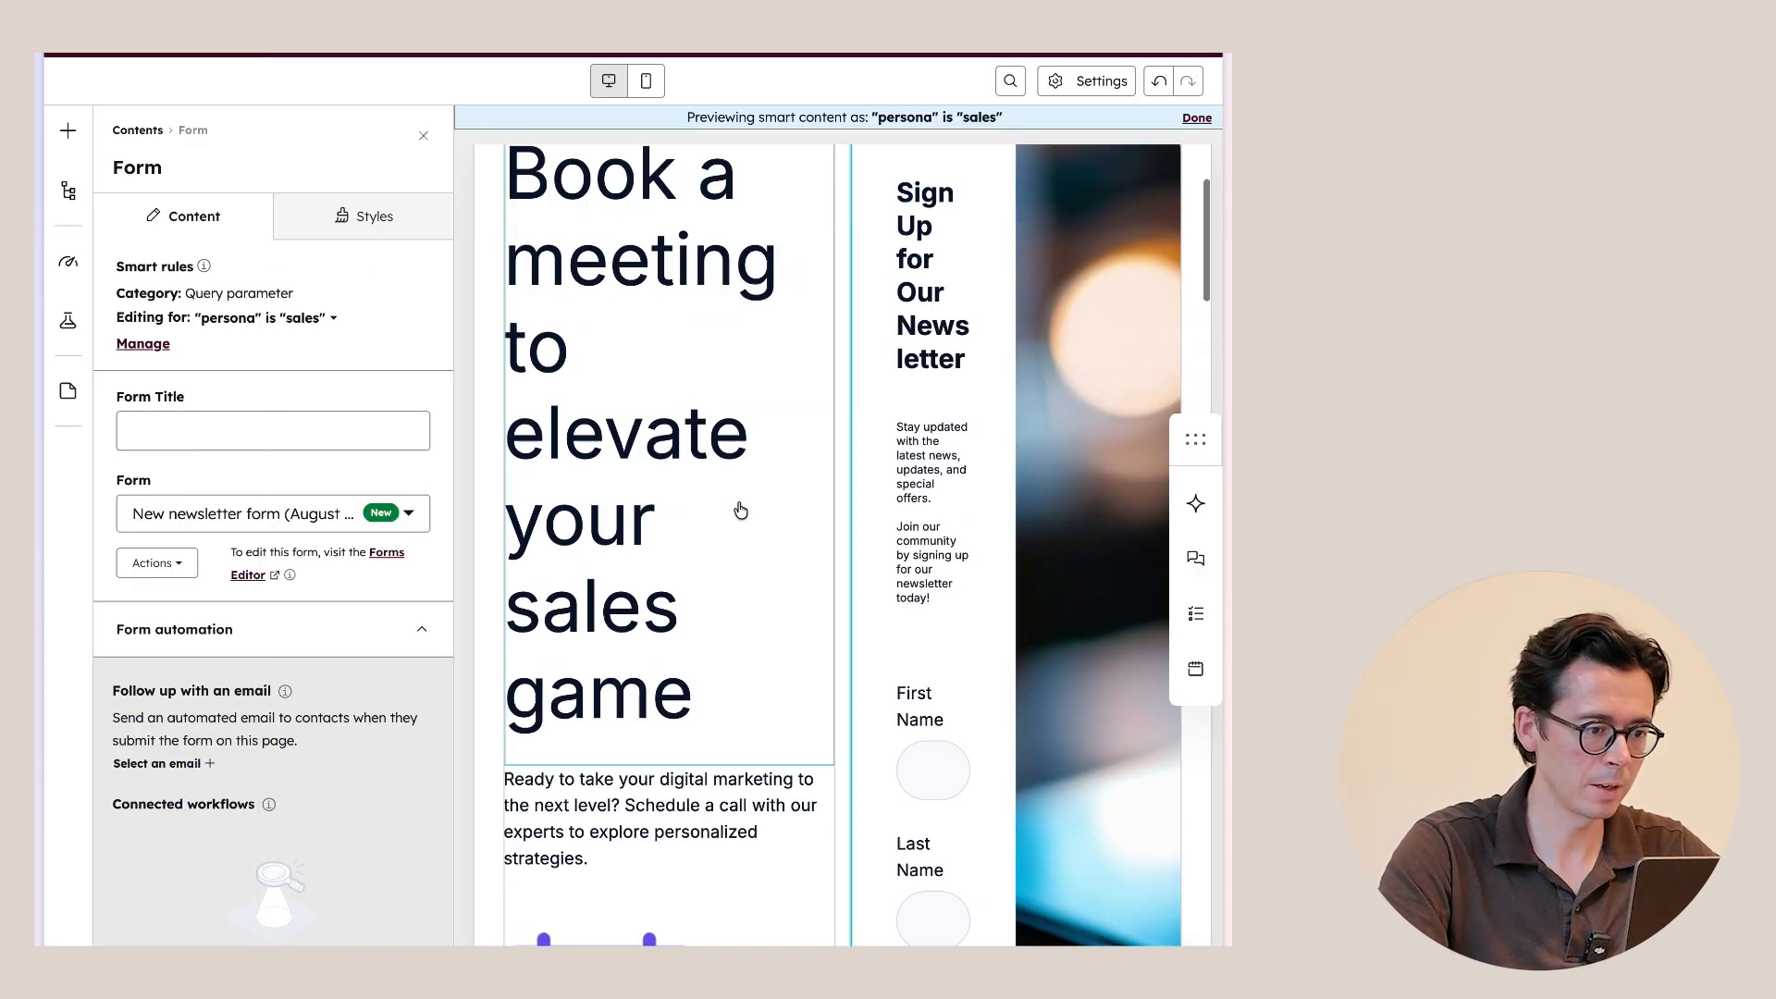
{"action": "left_click", "coordinate": [662, 297]}
{"action": "left_click", "coordinate": [138, 293]}
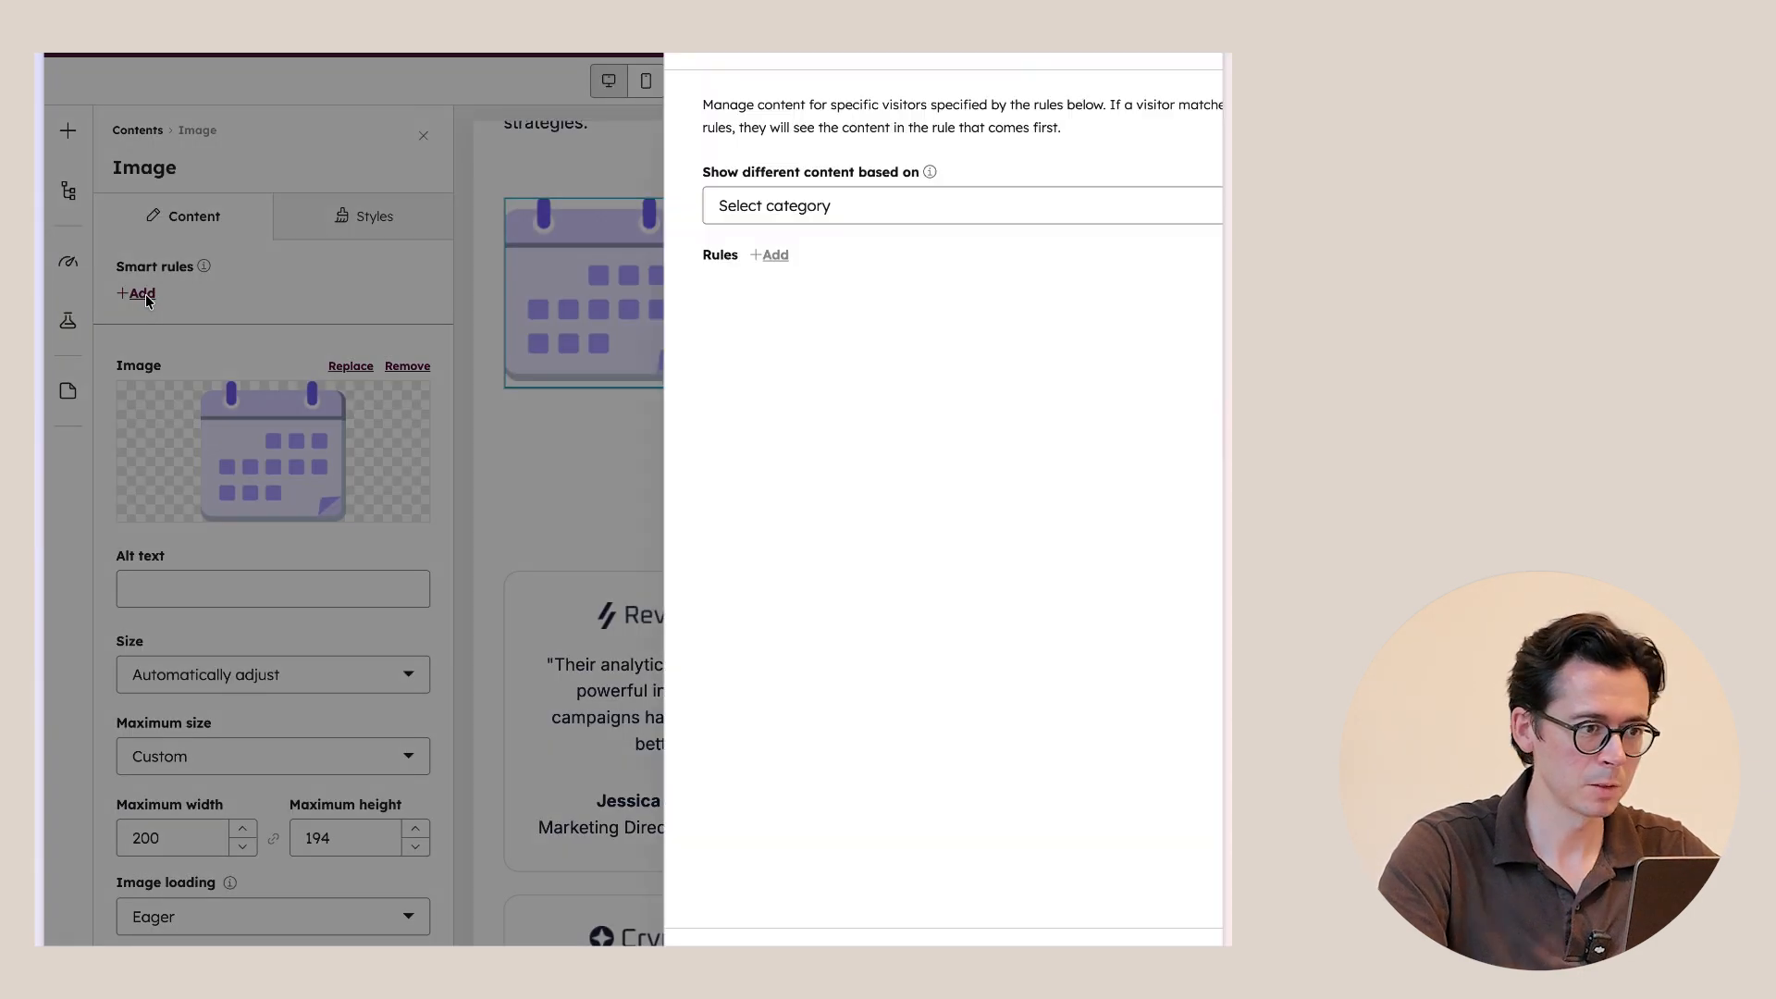
{"action": "left_click", "coordinate": [825, 211]}
{"action": "scroll", "coordinate": [732, 465], "scroll_direction": "down", "scroll_amount": 2}
{"action": "left_click", "coordinate": [725, 471]}
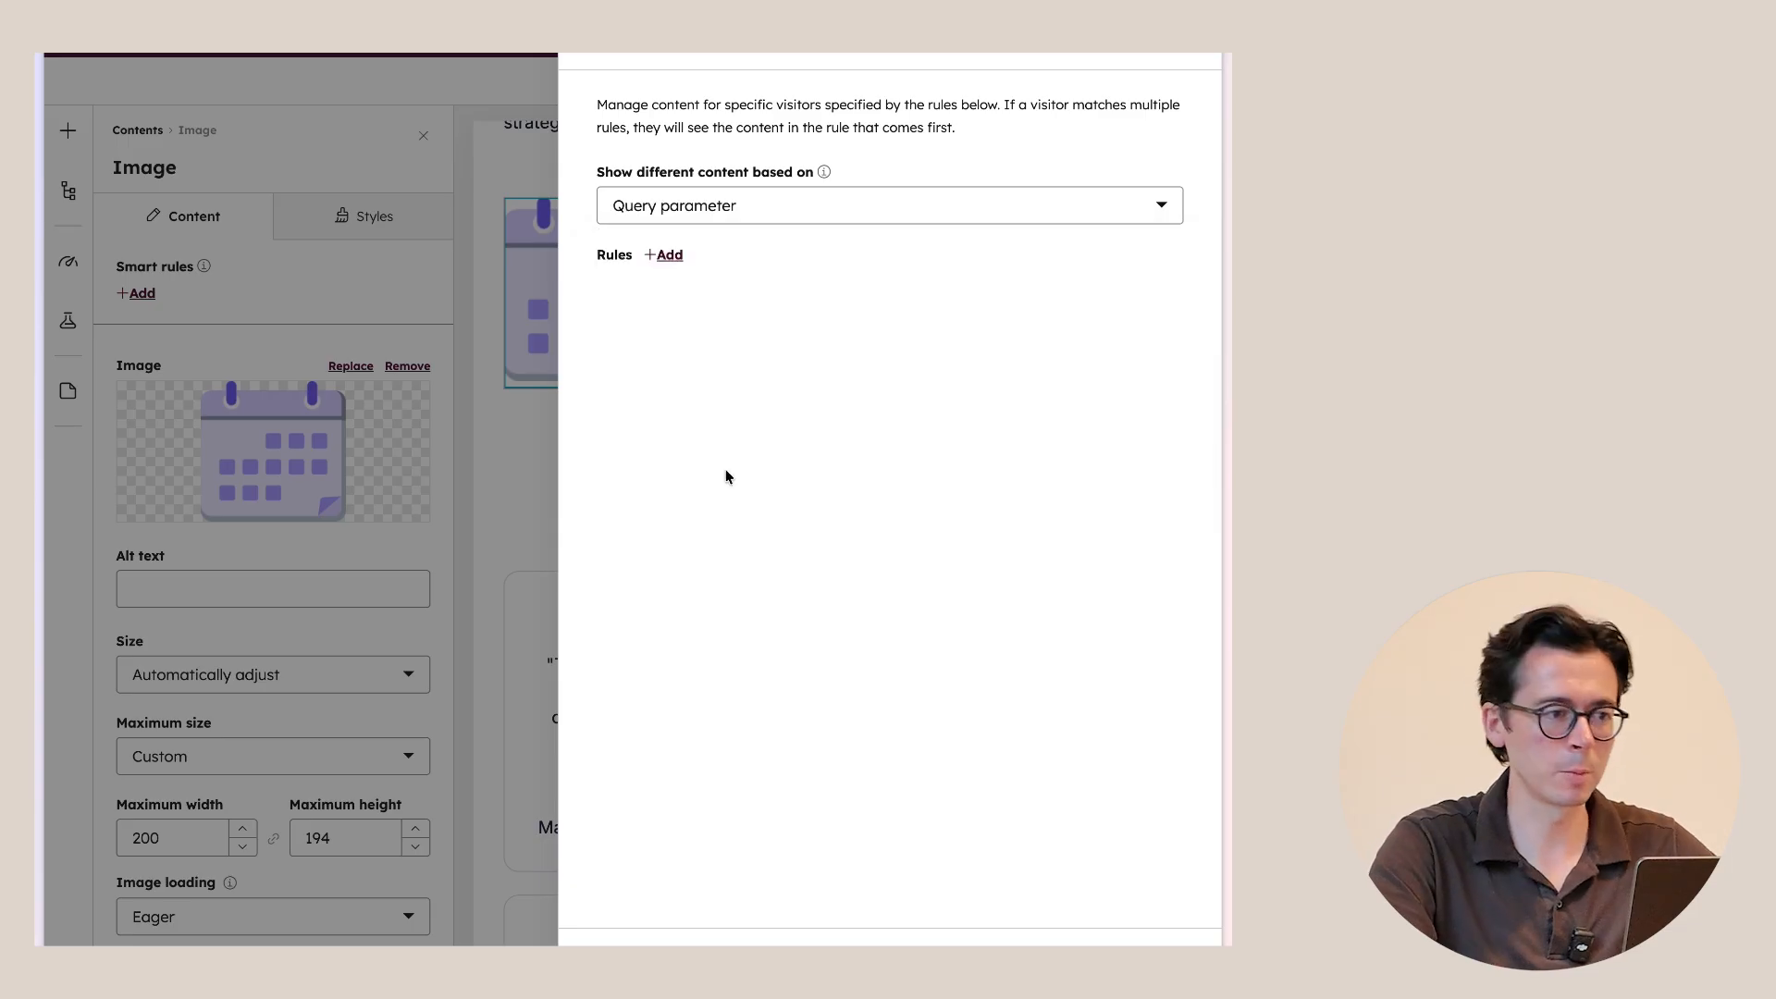
Add a smart rule for the image where the query parameter persona is marketing.
{"action": "left_click", "coordinate": [663, 253]}
{"action": "left_click", "coordinate": [662, 297]}
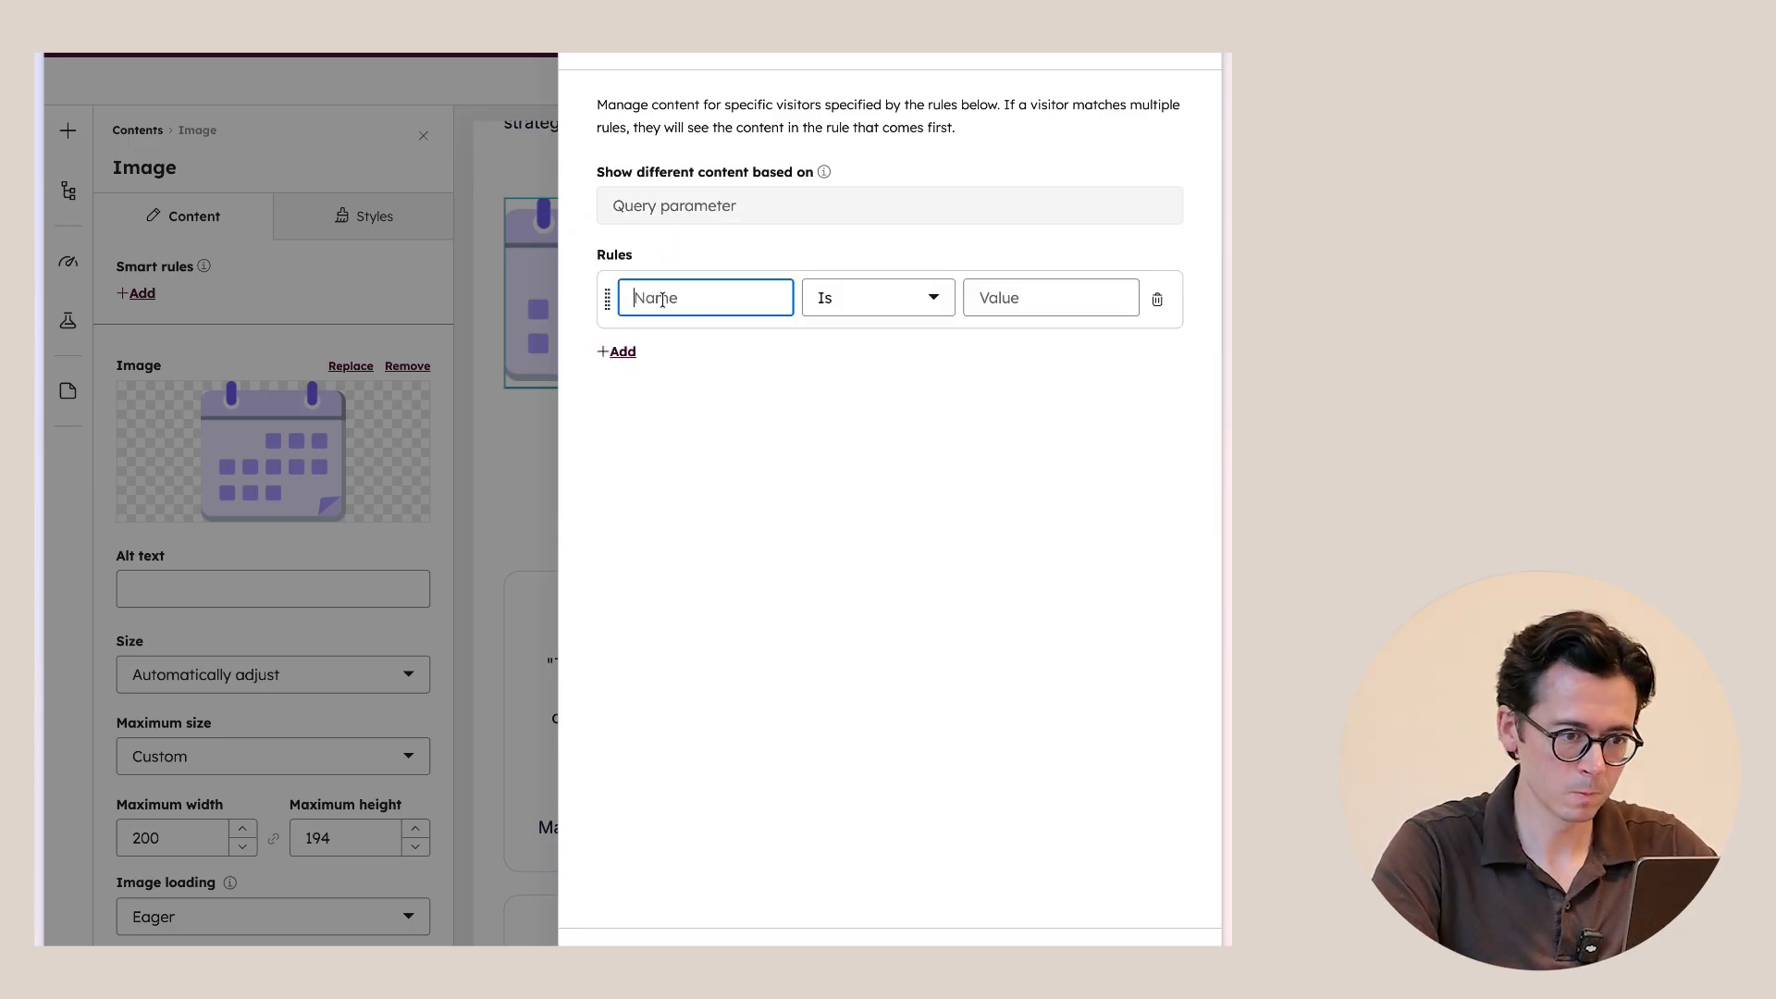
{"action": "type", "text": "persona"}
{"action": "left_click", "coordinate": [1034, 296]}
{"action": "type", "text": "market"}
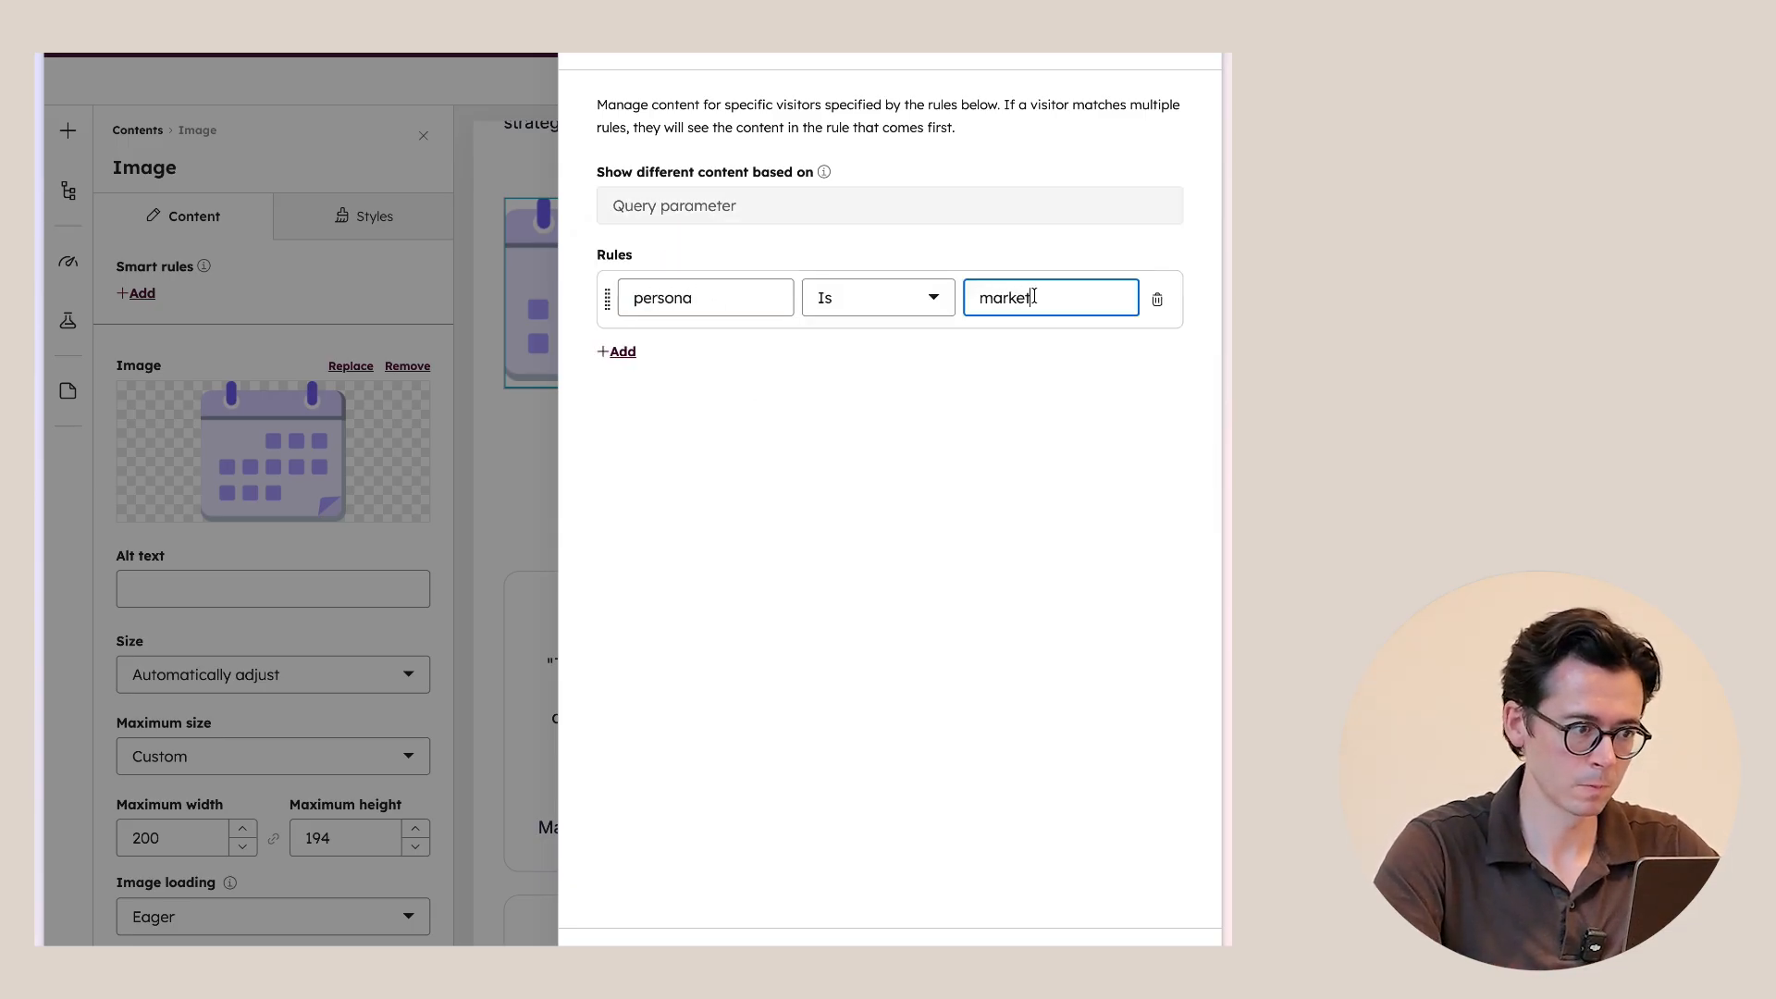
{"action": "type", "text": "ing"}
Add a second image rule where the query parameter persona is sales, and apply both rules.
{"action": "left_click", "coordinate": [617, 352]}
{"action": "type", "text": "persona"}
{"action": "key", "text": "Tab"}
{"action": "type", "text": "sales"}
{"action": "left_click", "coordinate": [929, 574]}
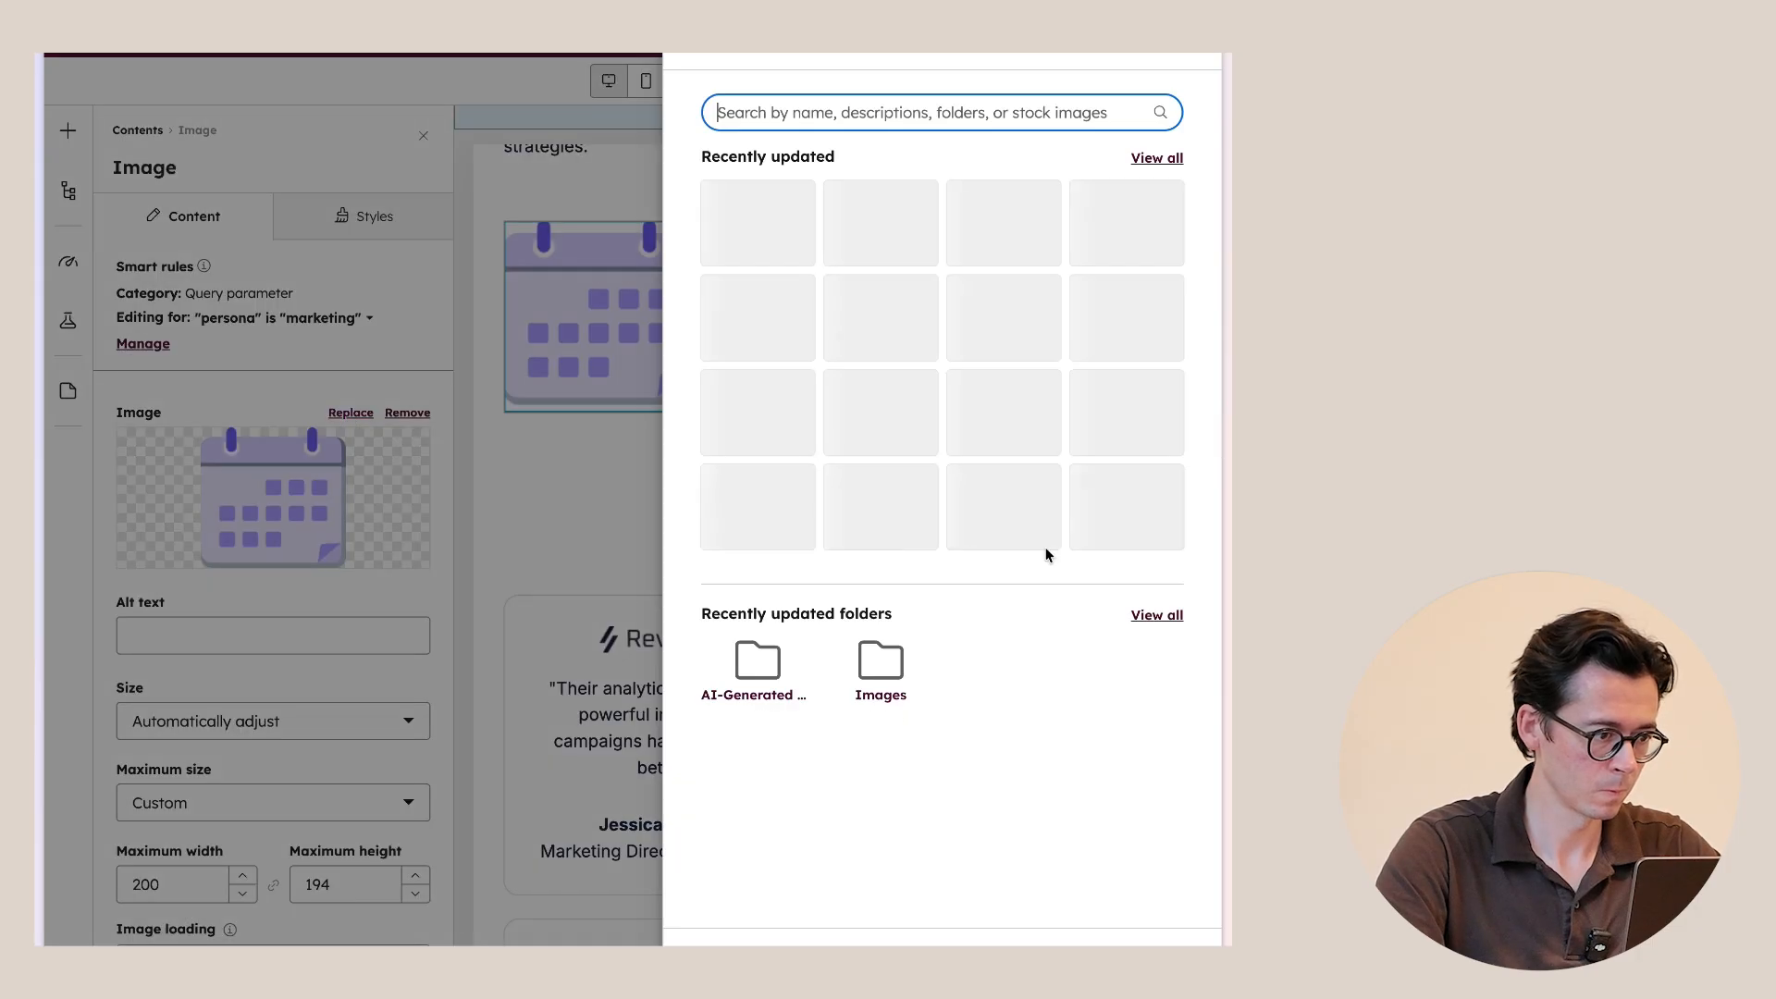
Replace the calendar image for the marketing persona with the photo of a man walking in a metropolitan street.
{"action": "left_click", "coordinate": [352, 413]}
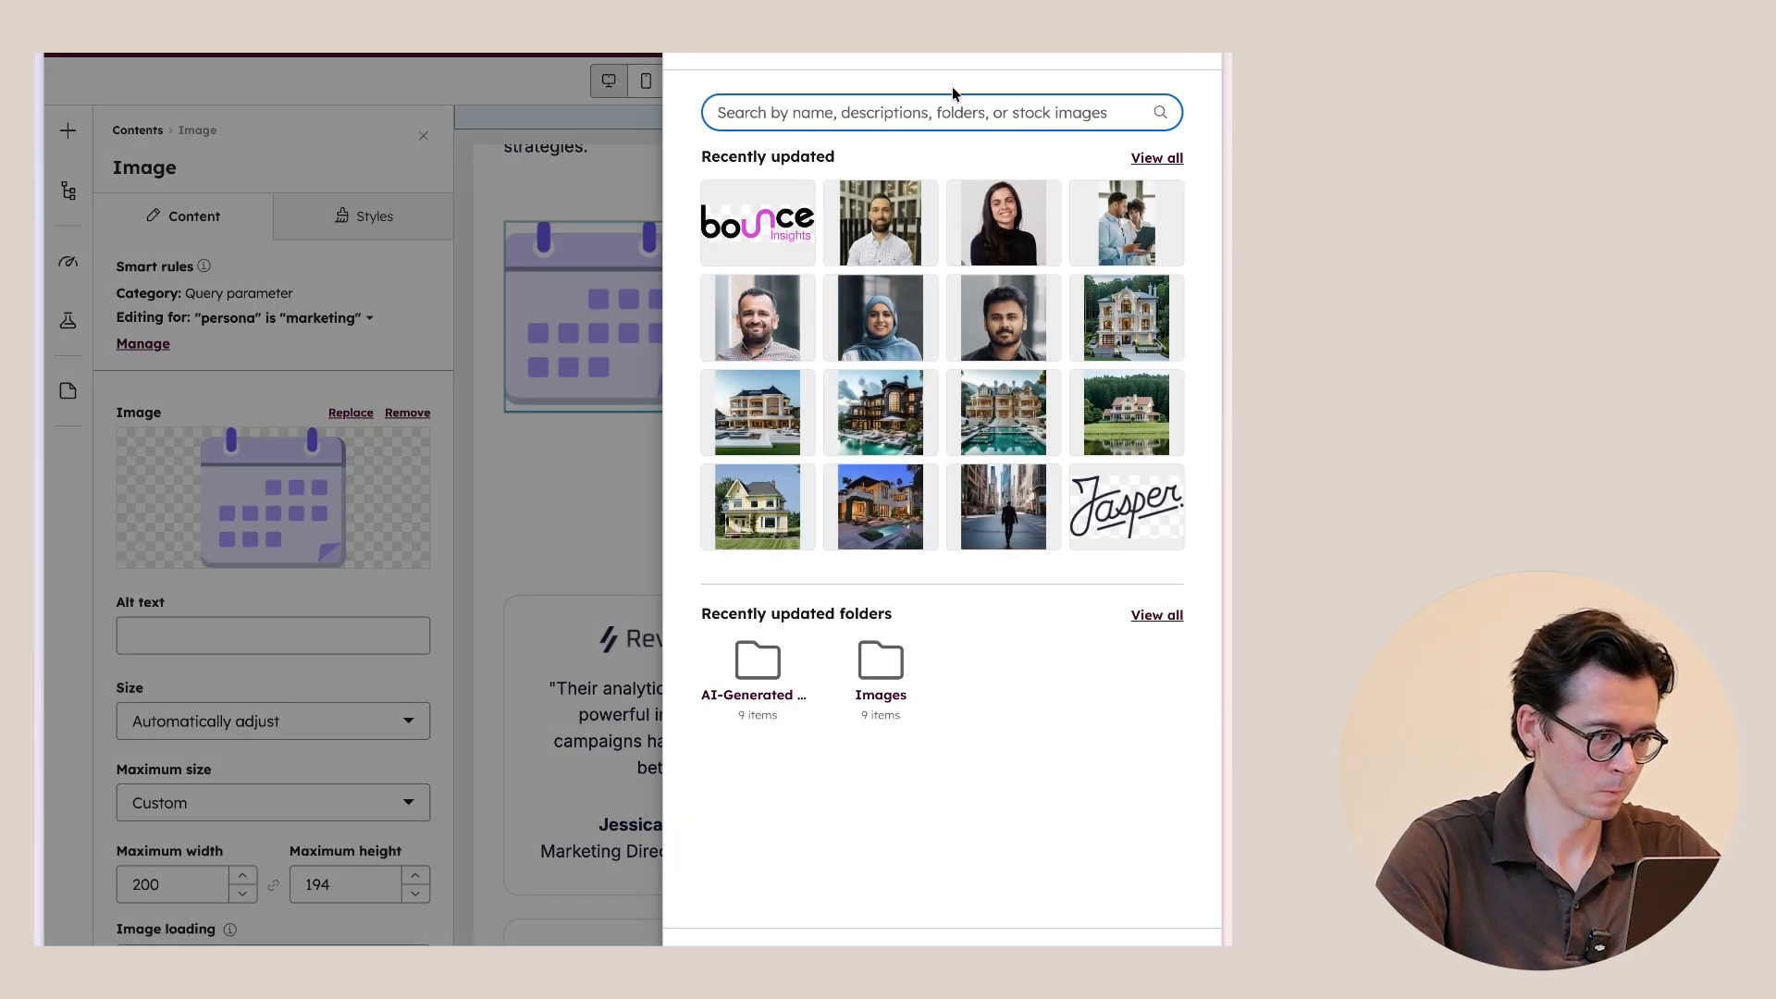
{"action": "left_click", "coordinate": [1004, 506]}
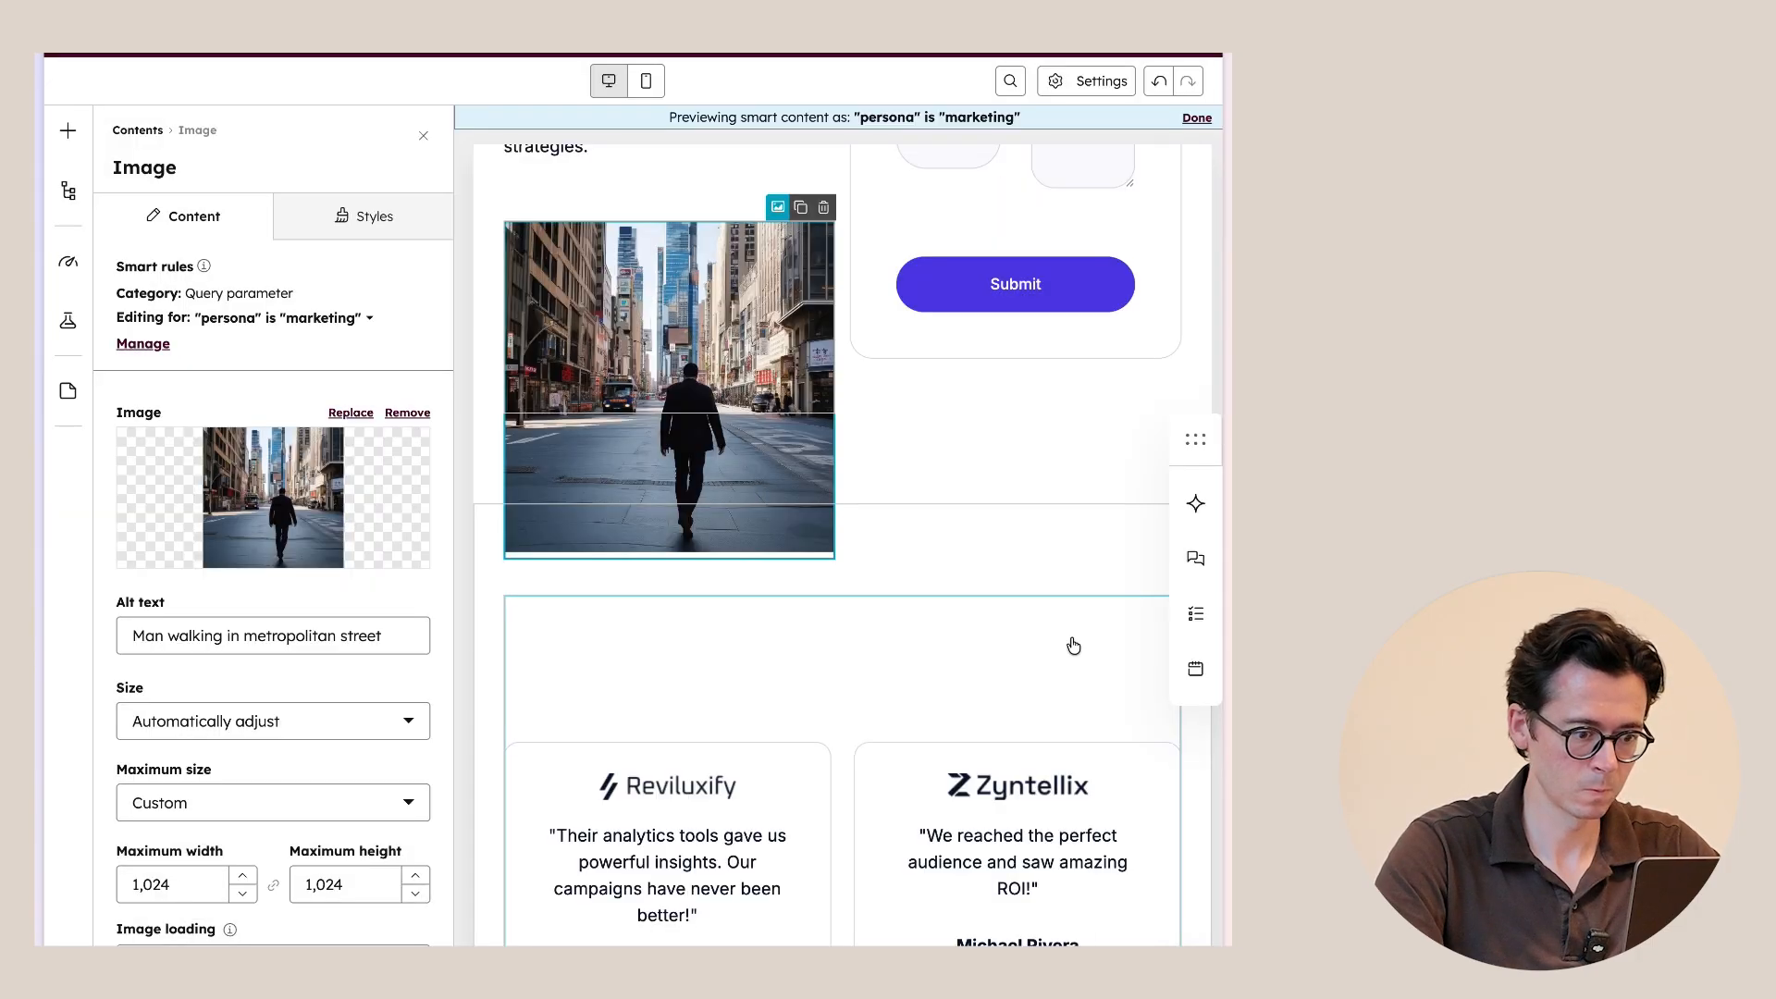
For the sales persona, replace the image with an AI-generated one from the prompt "hard working sales rep on miami beach".
{"action": "left_click", "coordinate": [342, 317]}
{"action": "left_click", "coordinate": [370, 444]}
{"action": "left_click", "coordinate": [351, 413]}
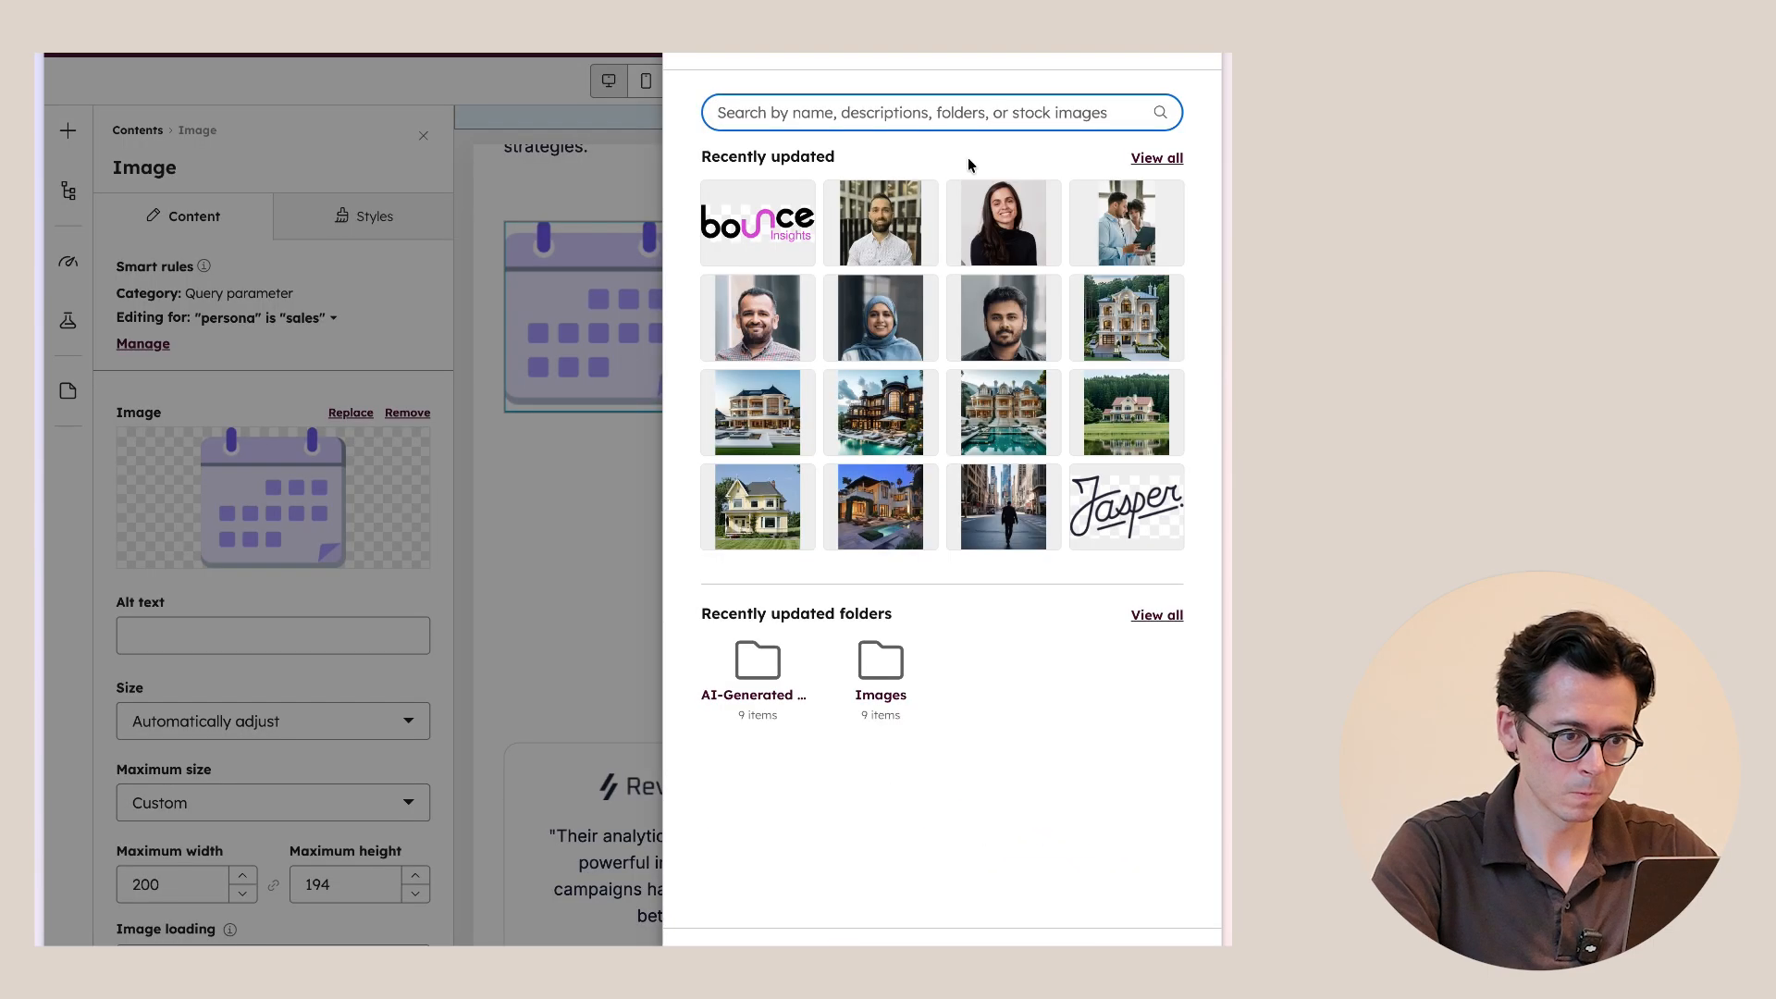
{"action": "left_click", "coordinate": [893, 961]}
{"action": "type", "text": "hard wor"}
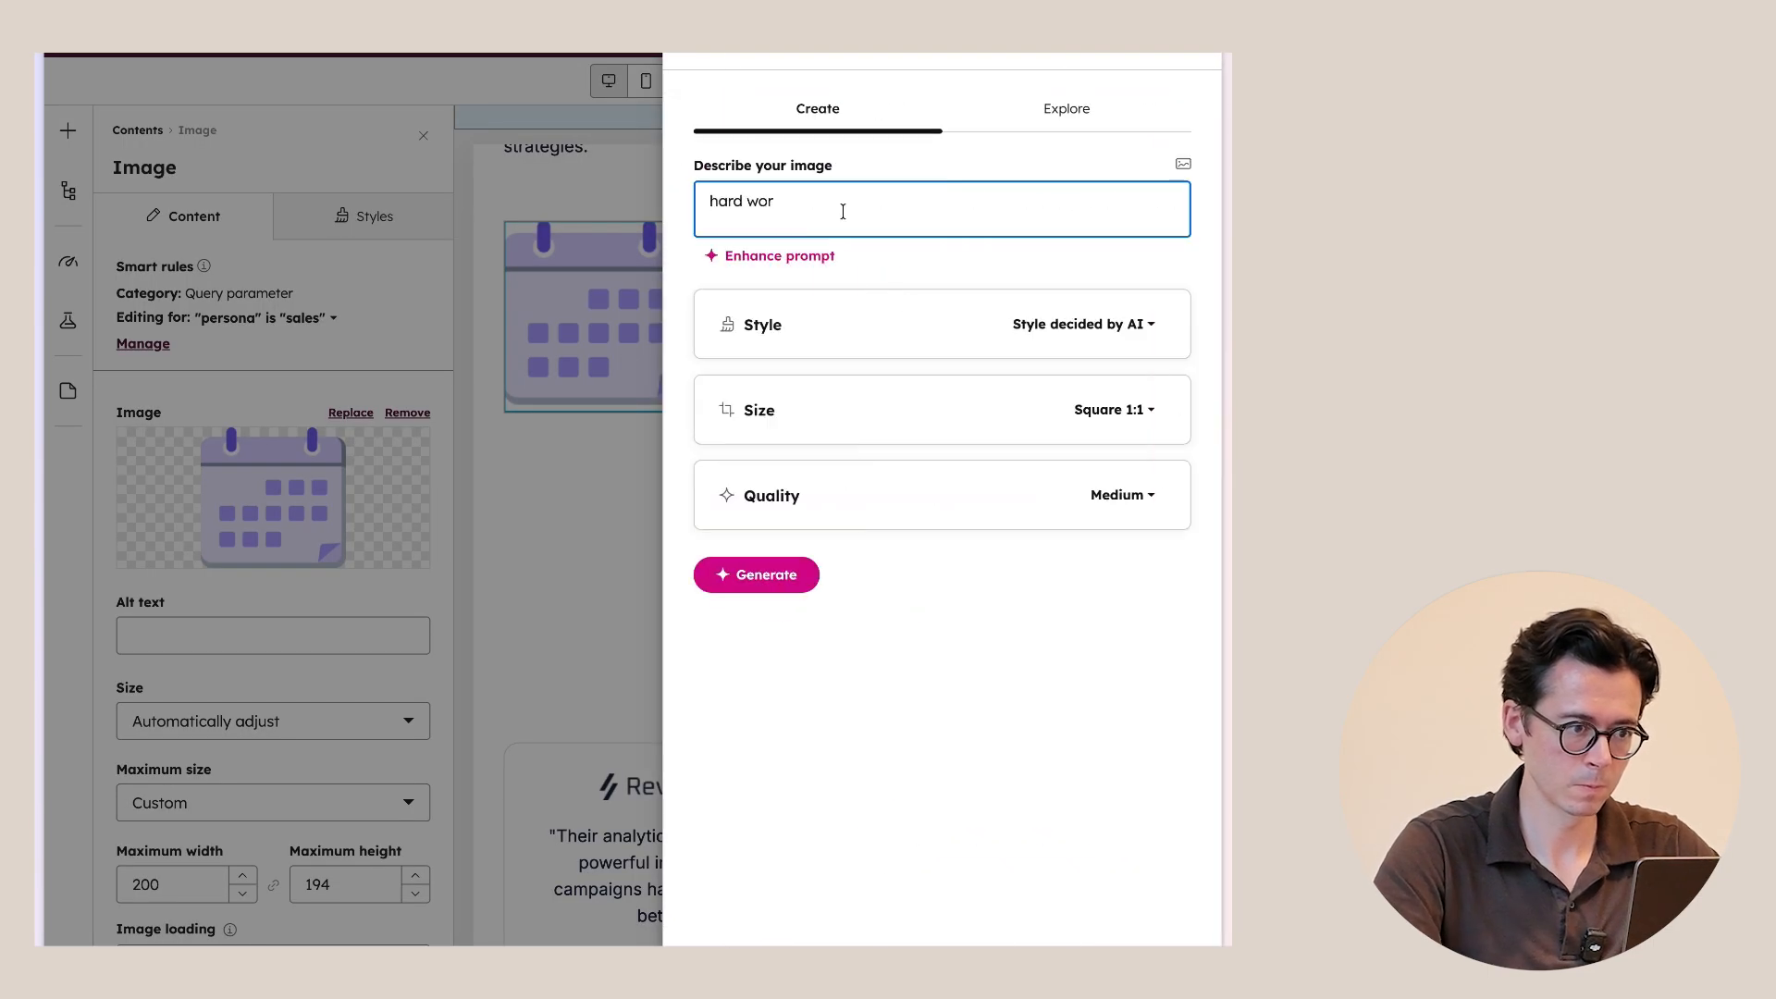
{"action": "type", "text": "king sales rep on"}
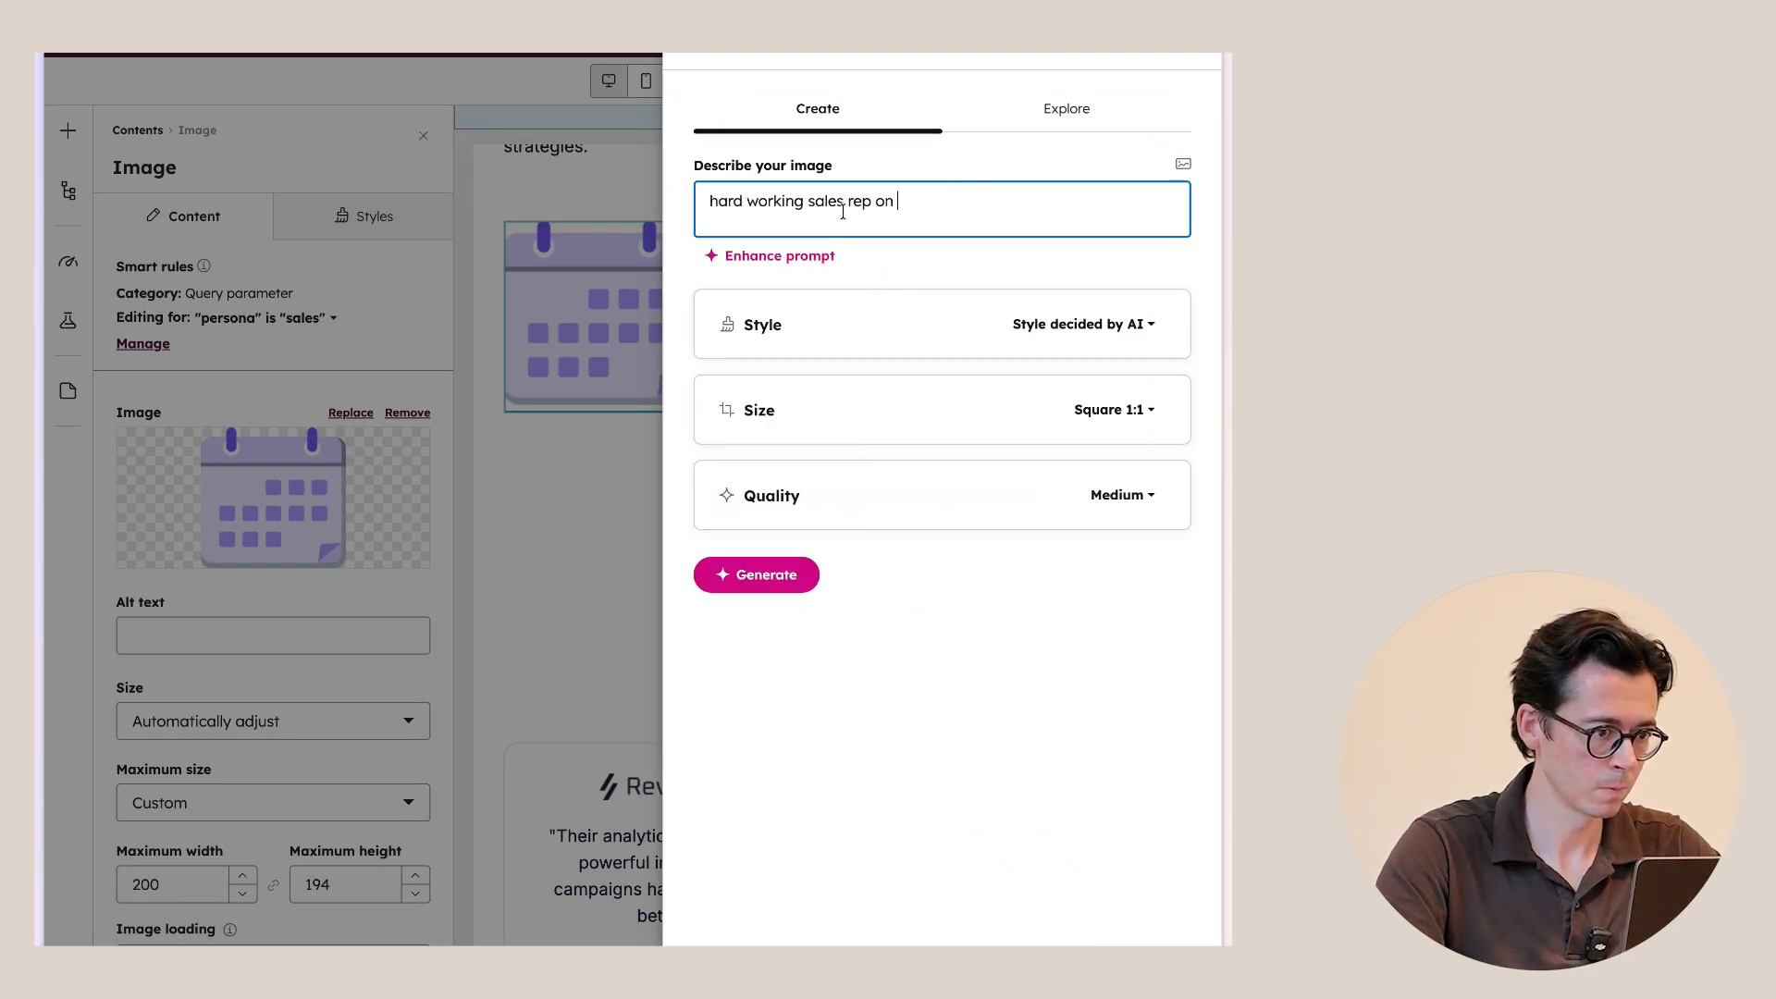
{"action": "type", "text": "miami beach"}
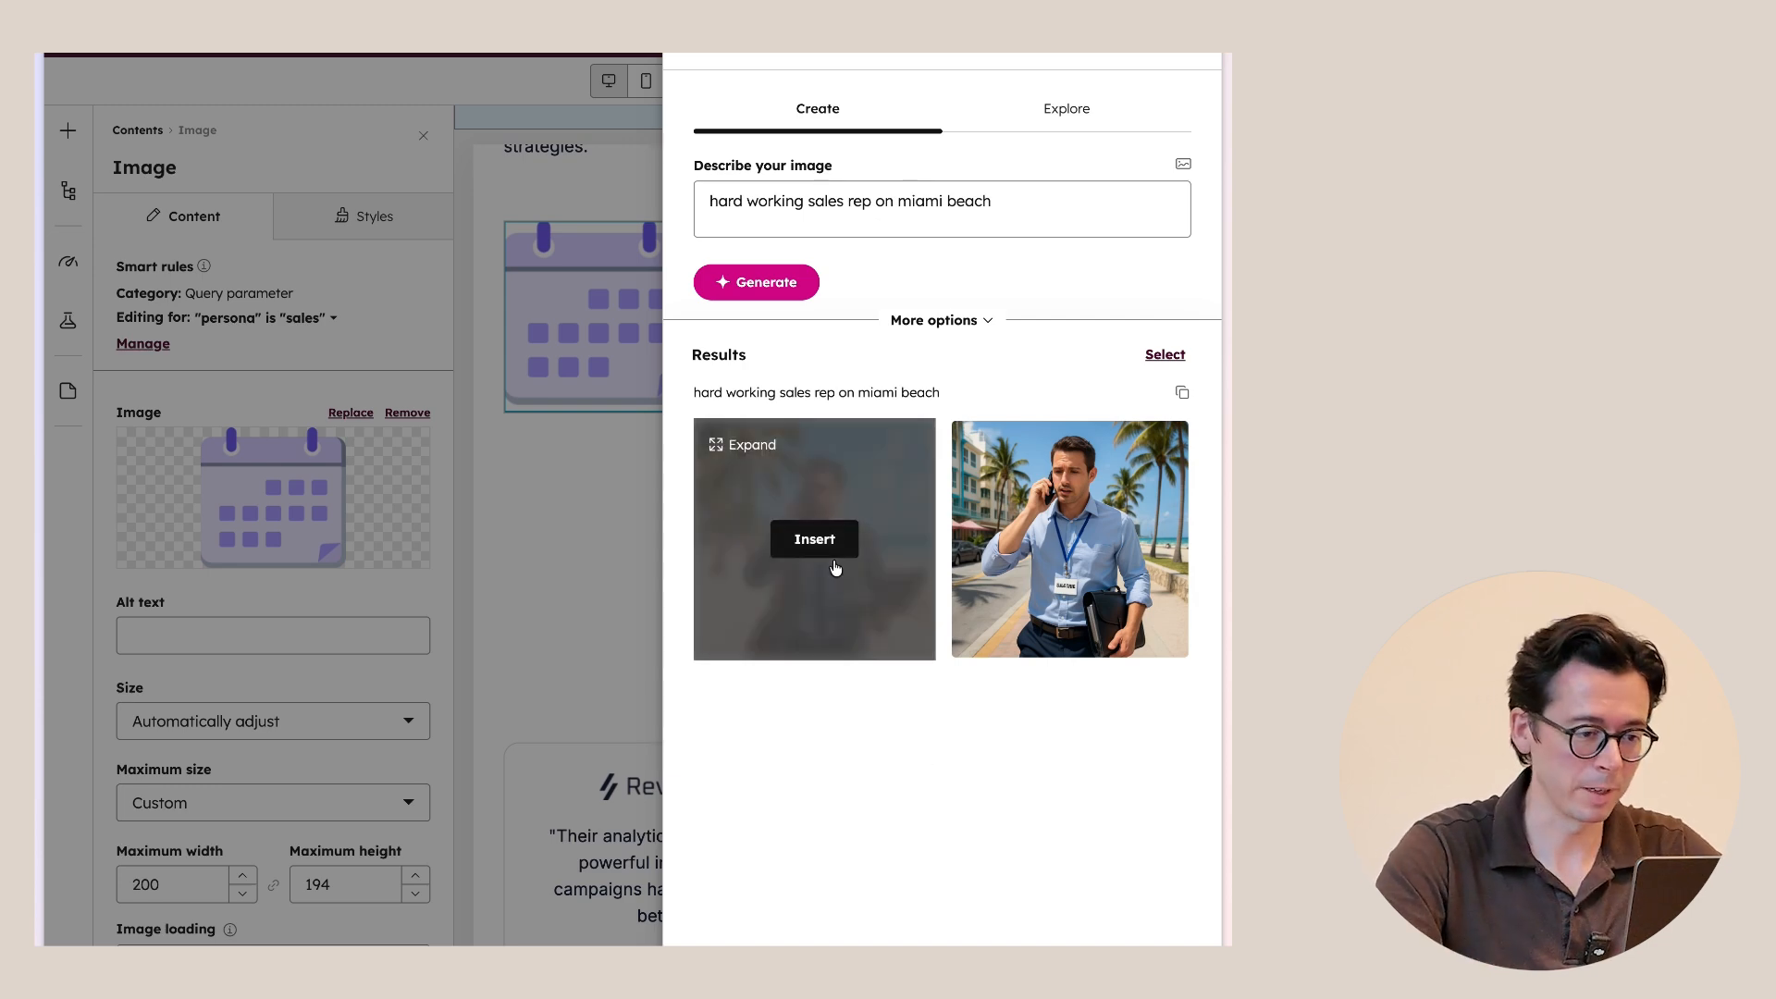
{"action": "left_click", "coordinate": [833, 558]}
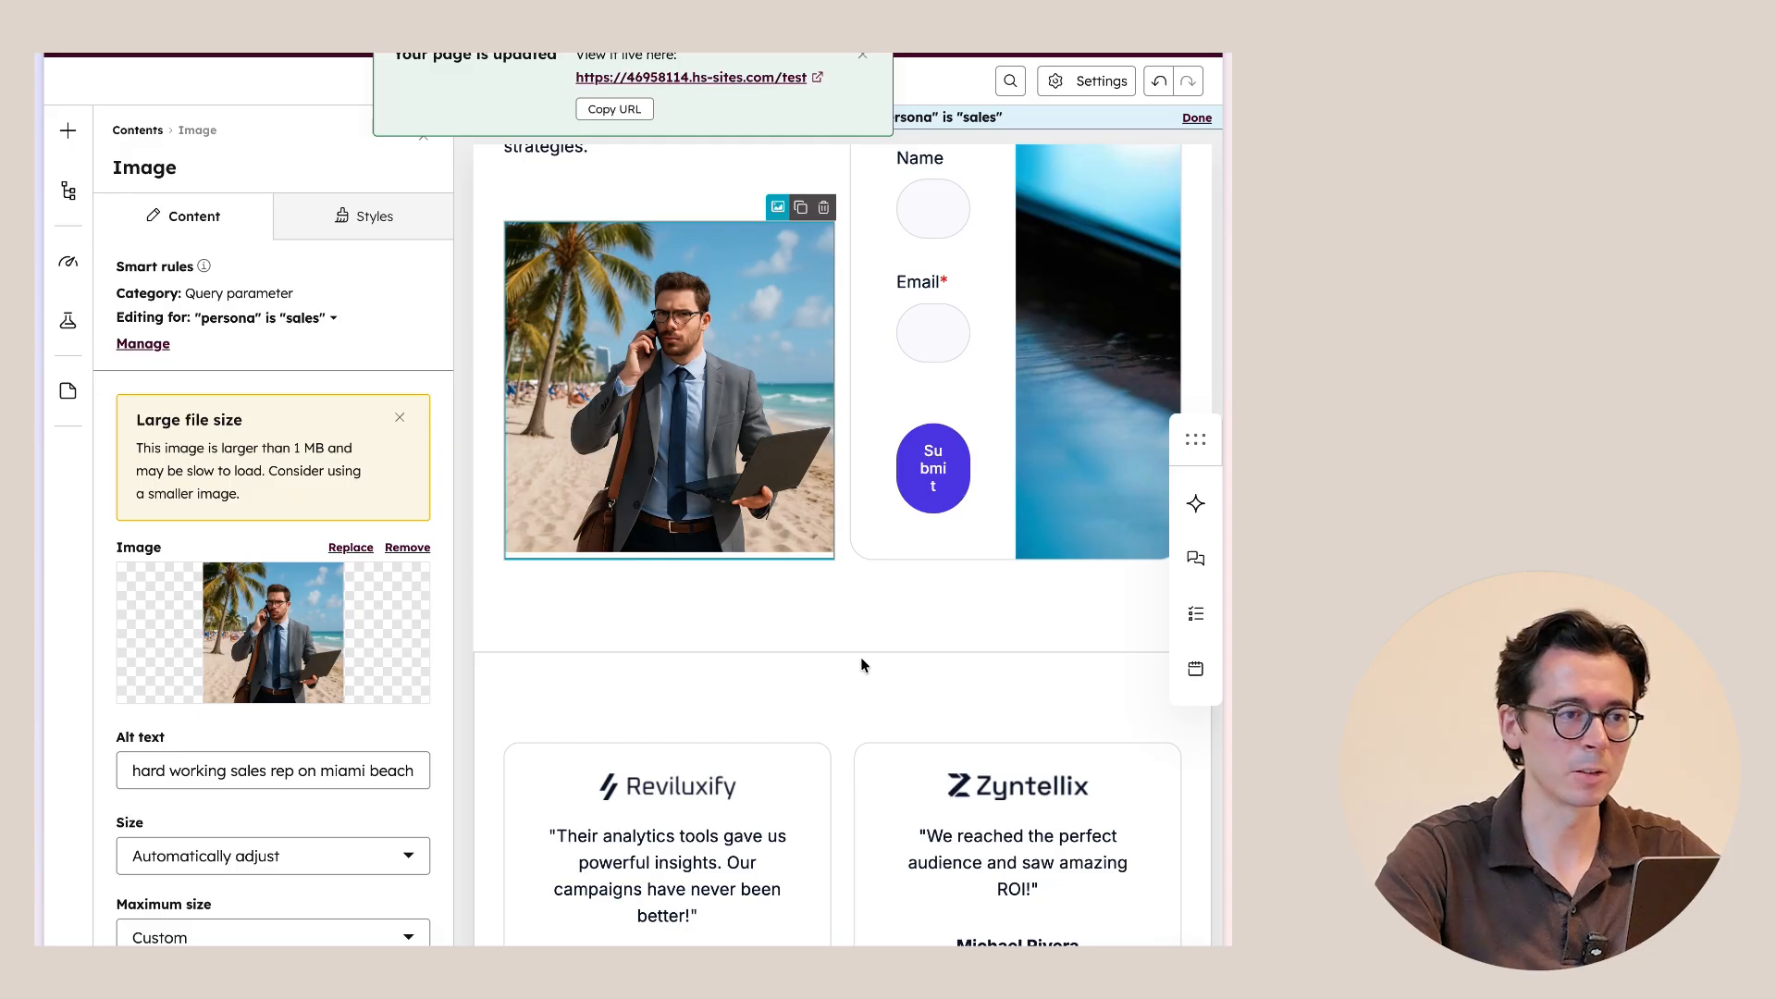
Switch to the live Test page and reload it with ?persona=sales removed from its address.
{"action": "mouse_move", "coordinate": [38, 689]}
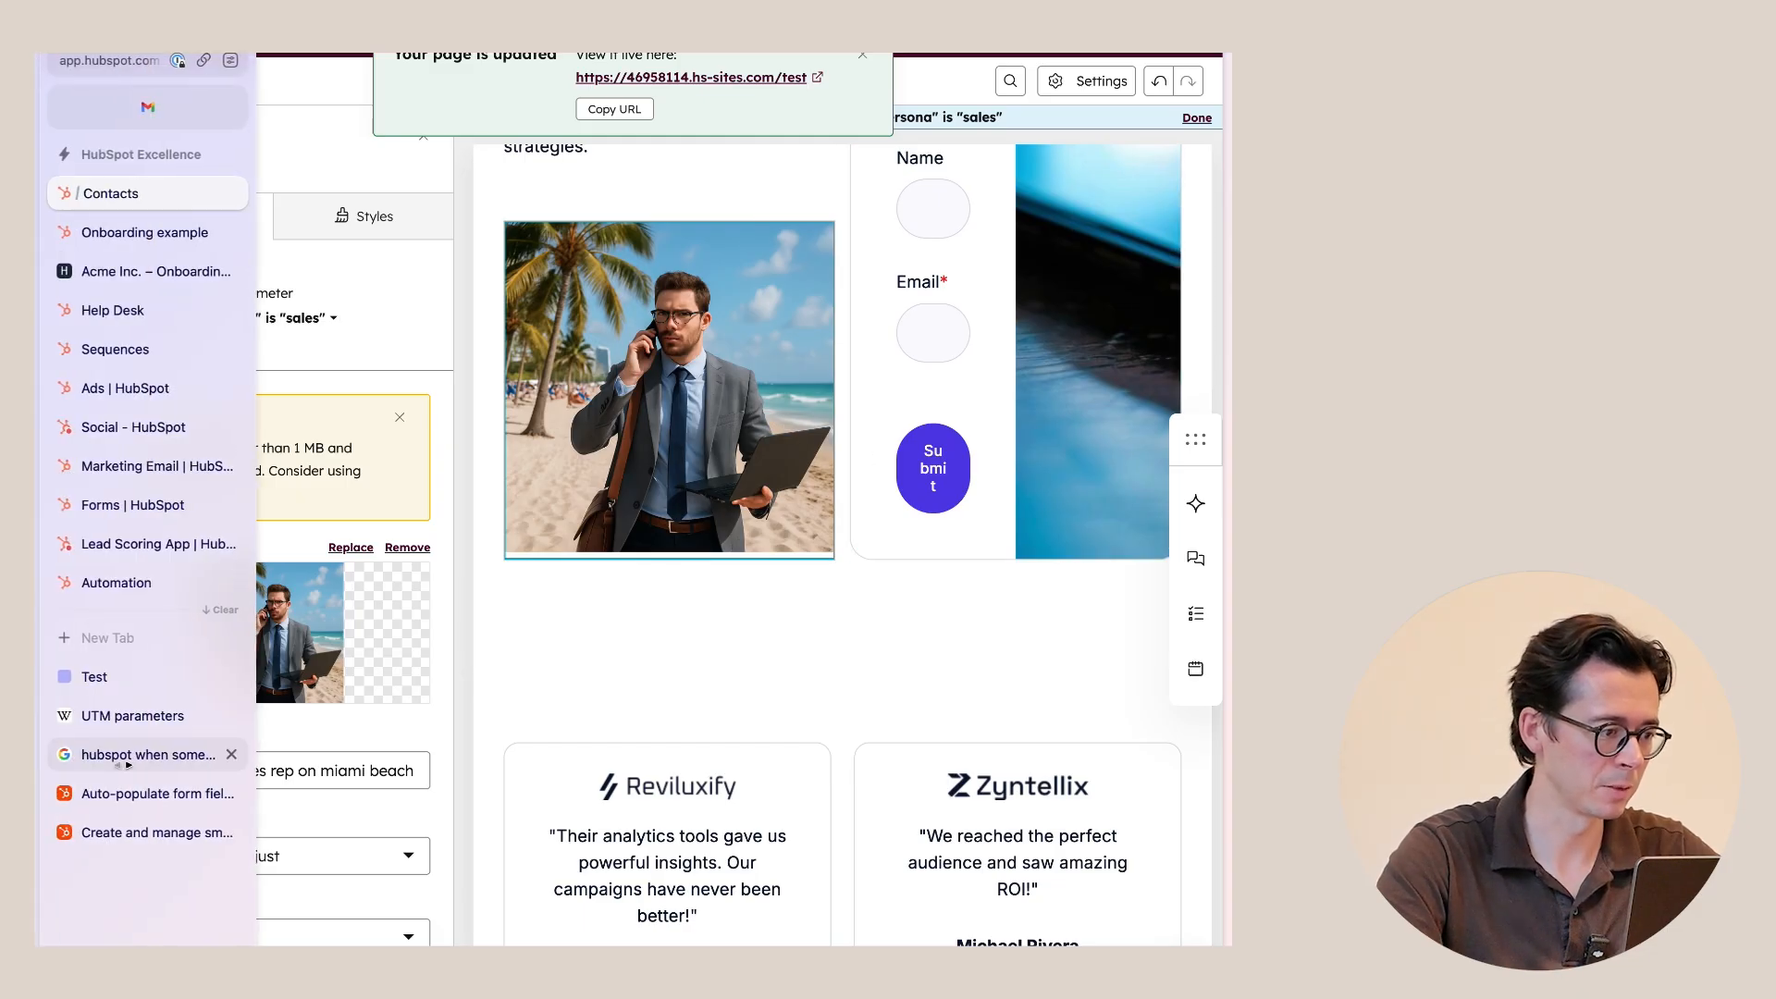
{"action": "left_click", "coordinate": [134, 689]}
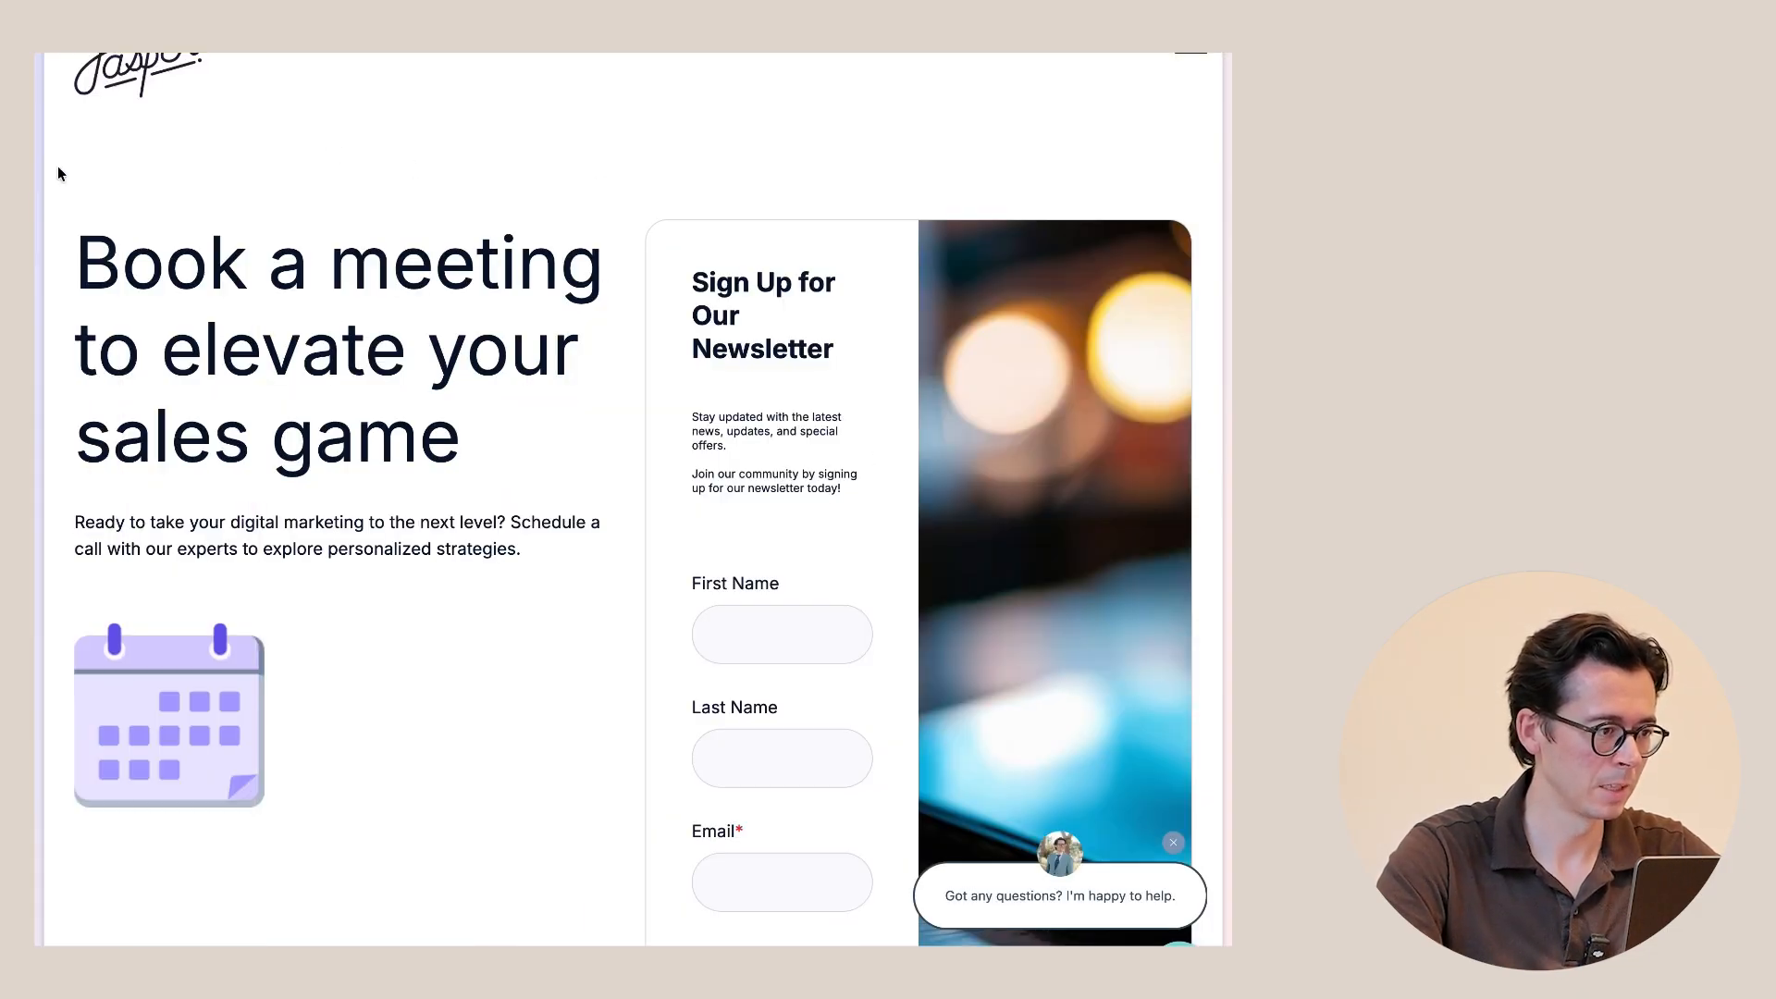
{"action": "mouse_move", "coordinate": [37, 167]}
{"action": "left_click", "coordinate": [131, 59]}
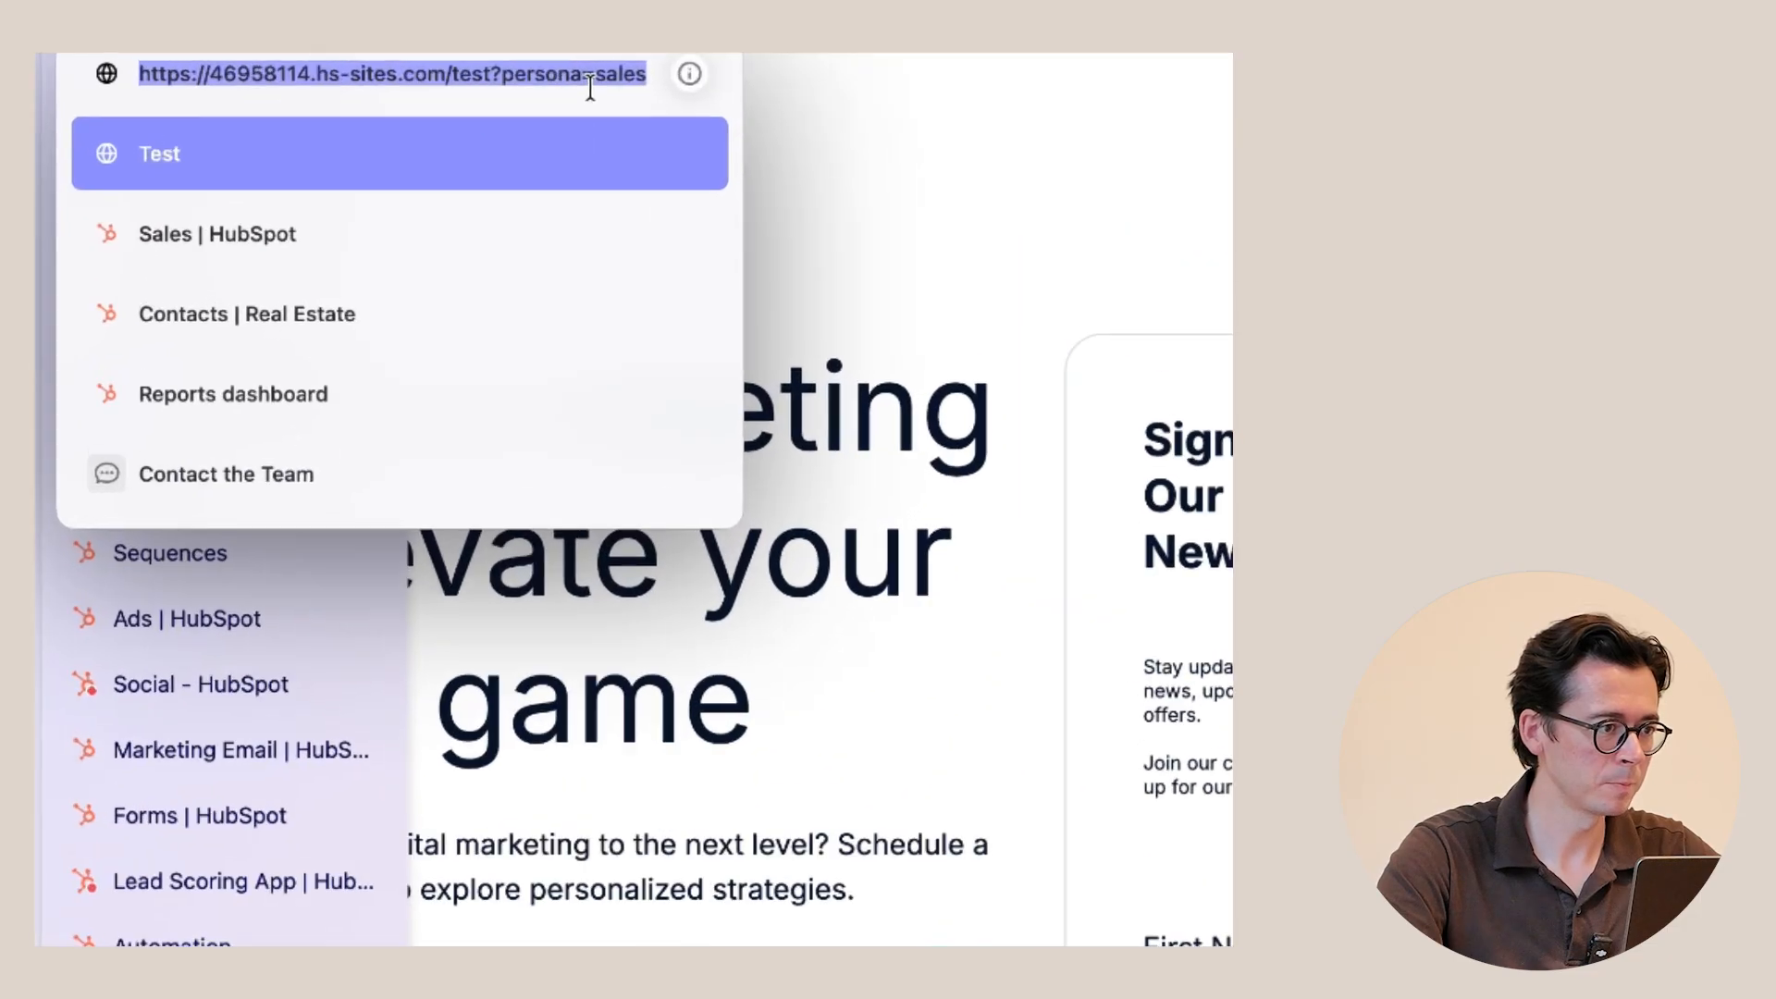
{"action": "left_click", "coordinate": [522, 76]}
{"action": "left_click_drag", "start_coordinate": [489, 74], "coordinate": [652, 102]}
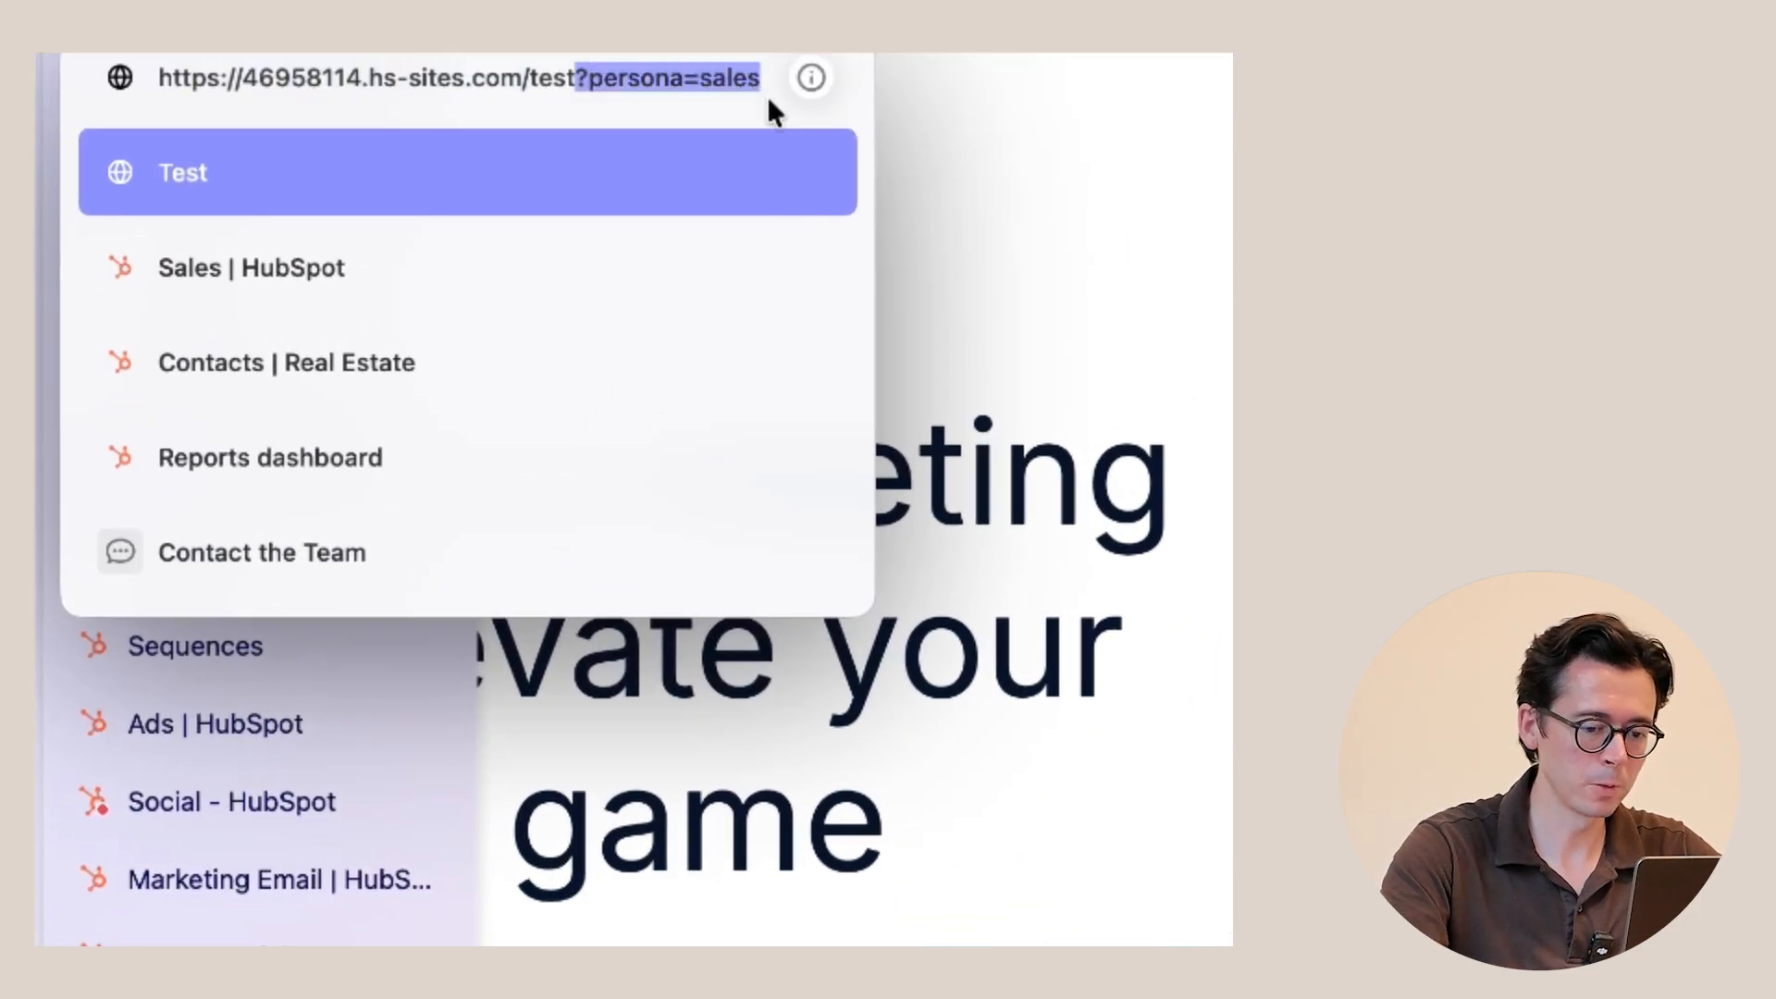
{"action": "key", "text": "BackSpace"}
{"action": "key", "text": "Return"}
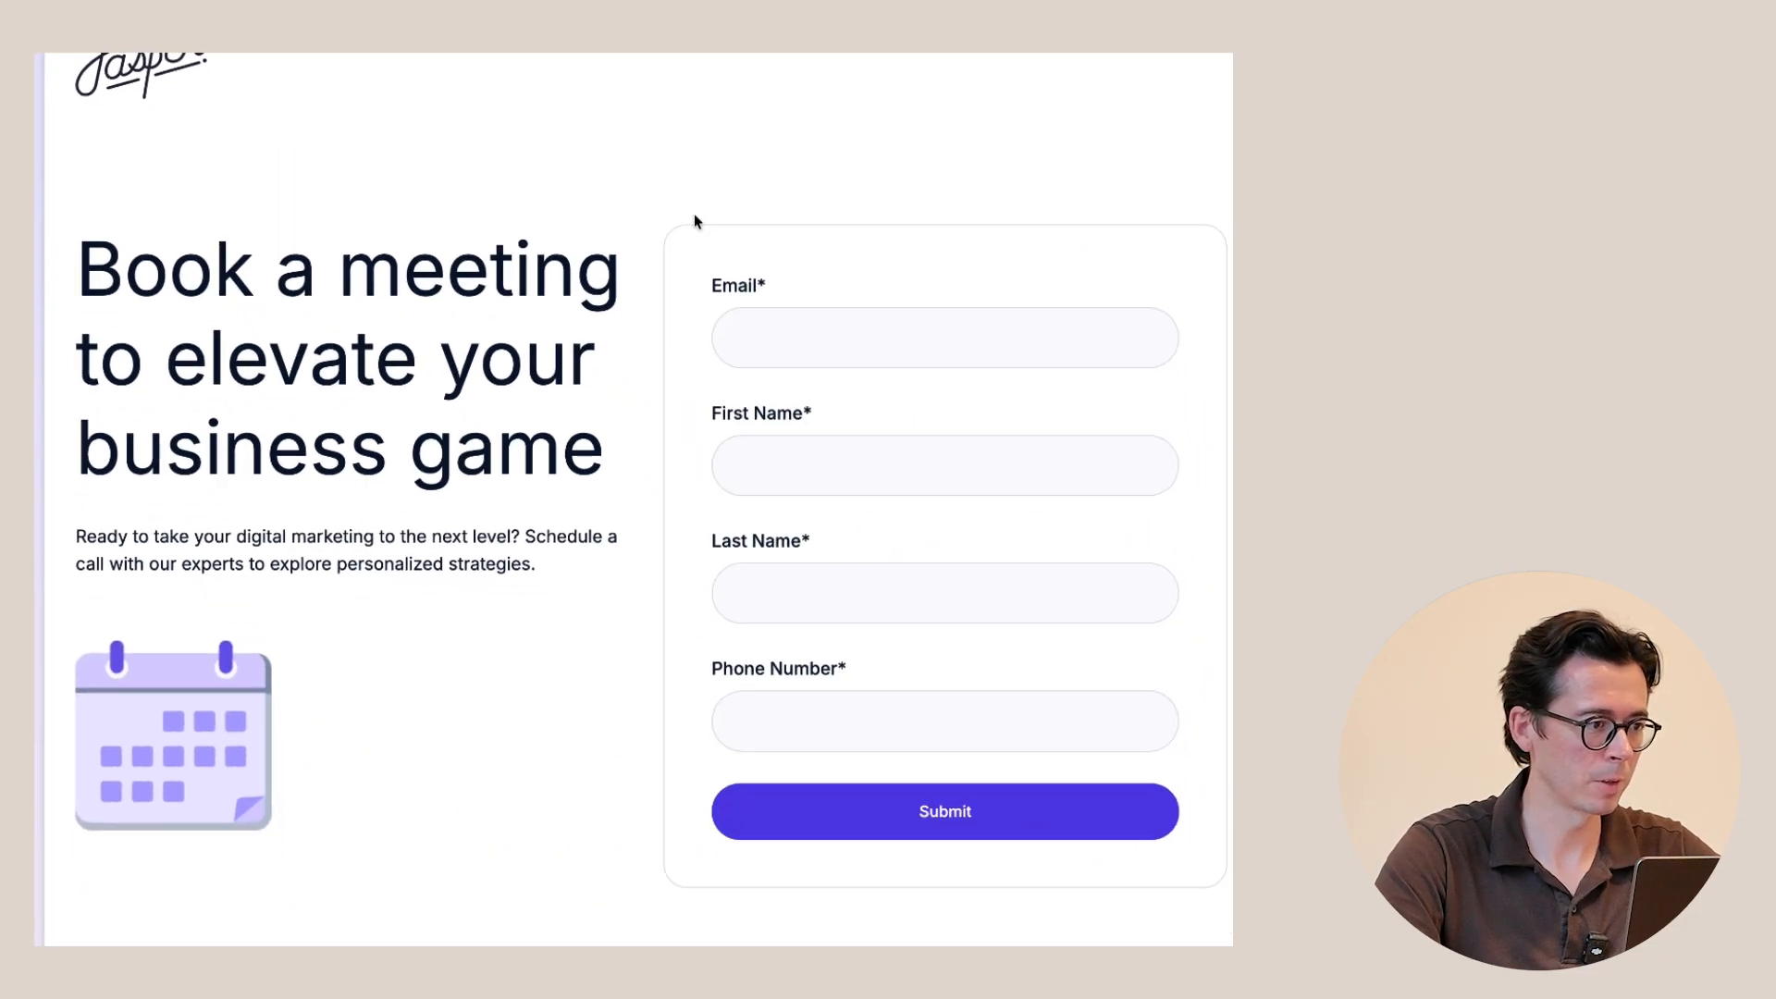
Load the live test page with ?persona=marketing appended to its address and check the image.
{"action": "mouse_move", "coordinate": [37, 222]}
{"action": "left_click", "coordinate": [280, 66]}
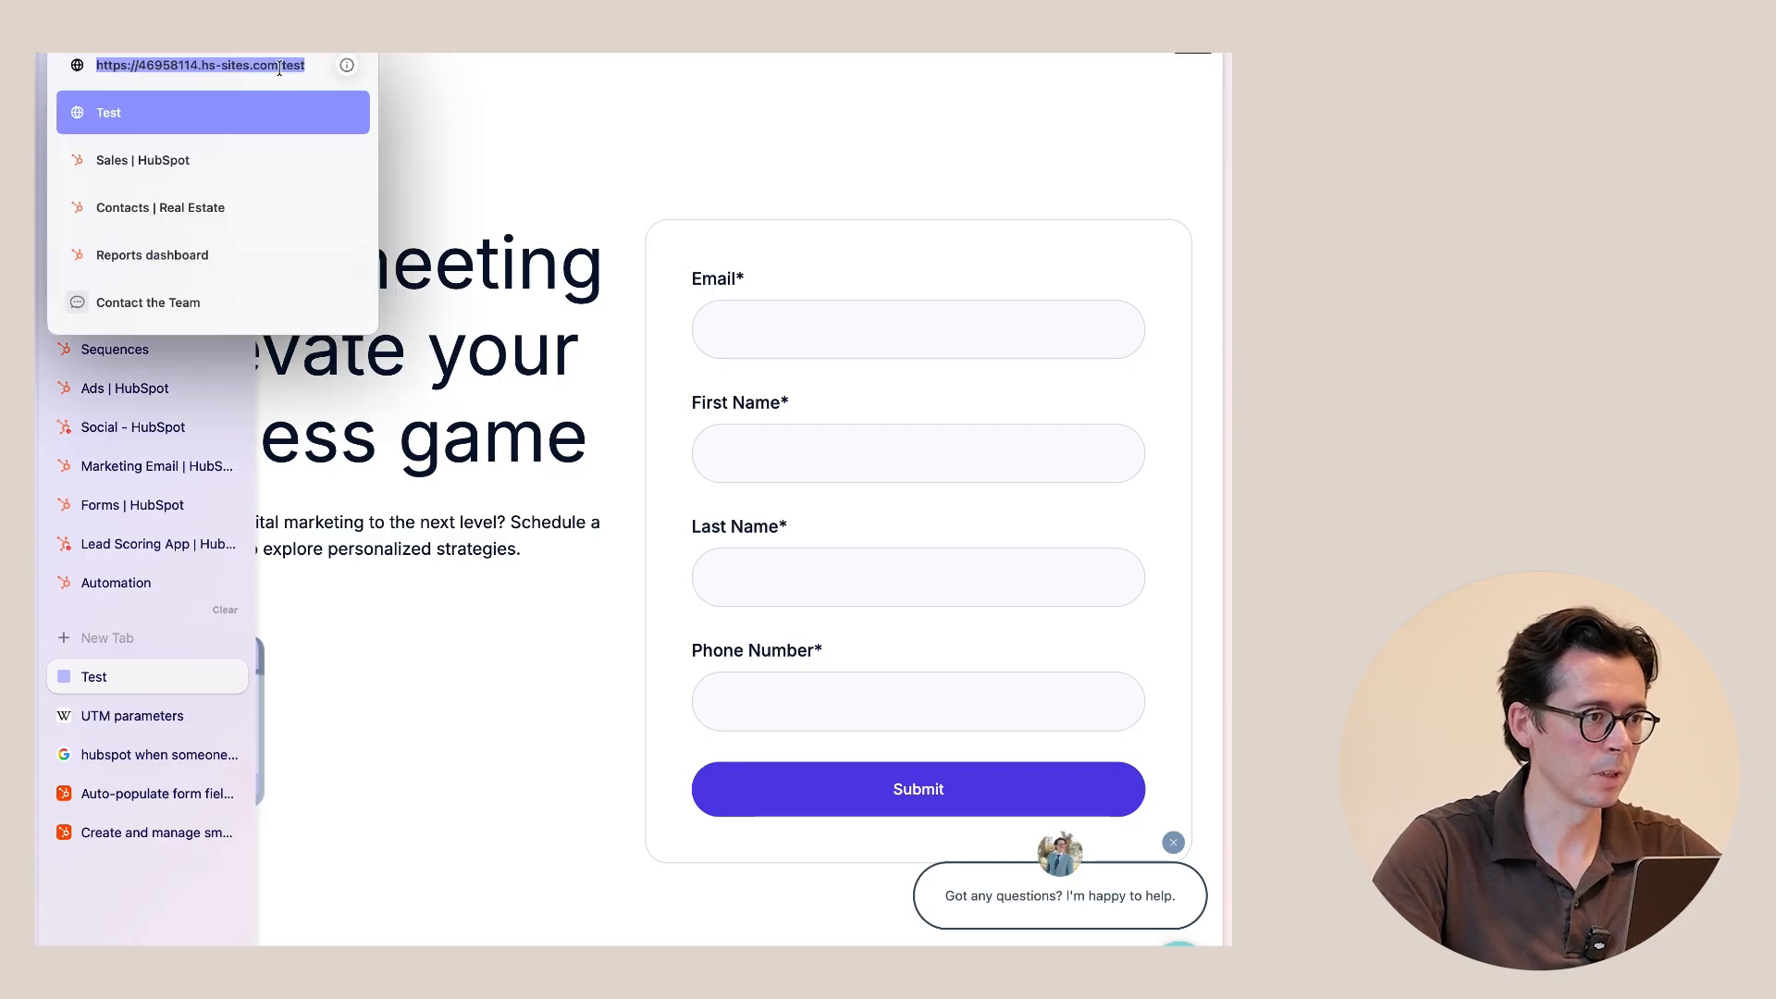
{"action": "left_click", "coordinate": [279, 67]}
{"action": "type", "text": "?persona="}
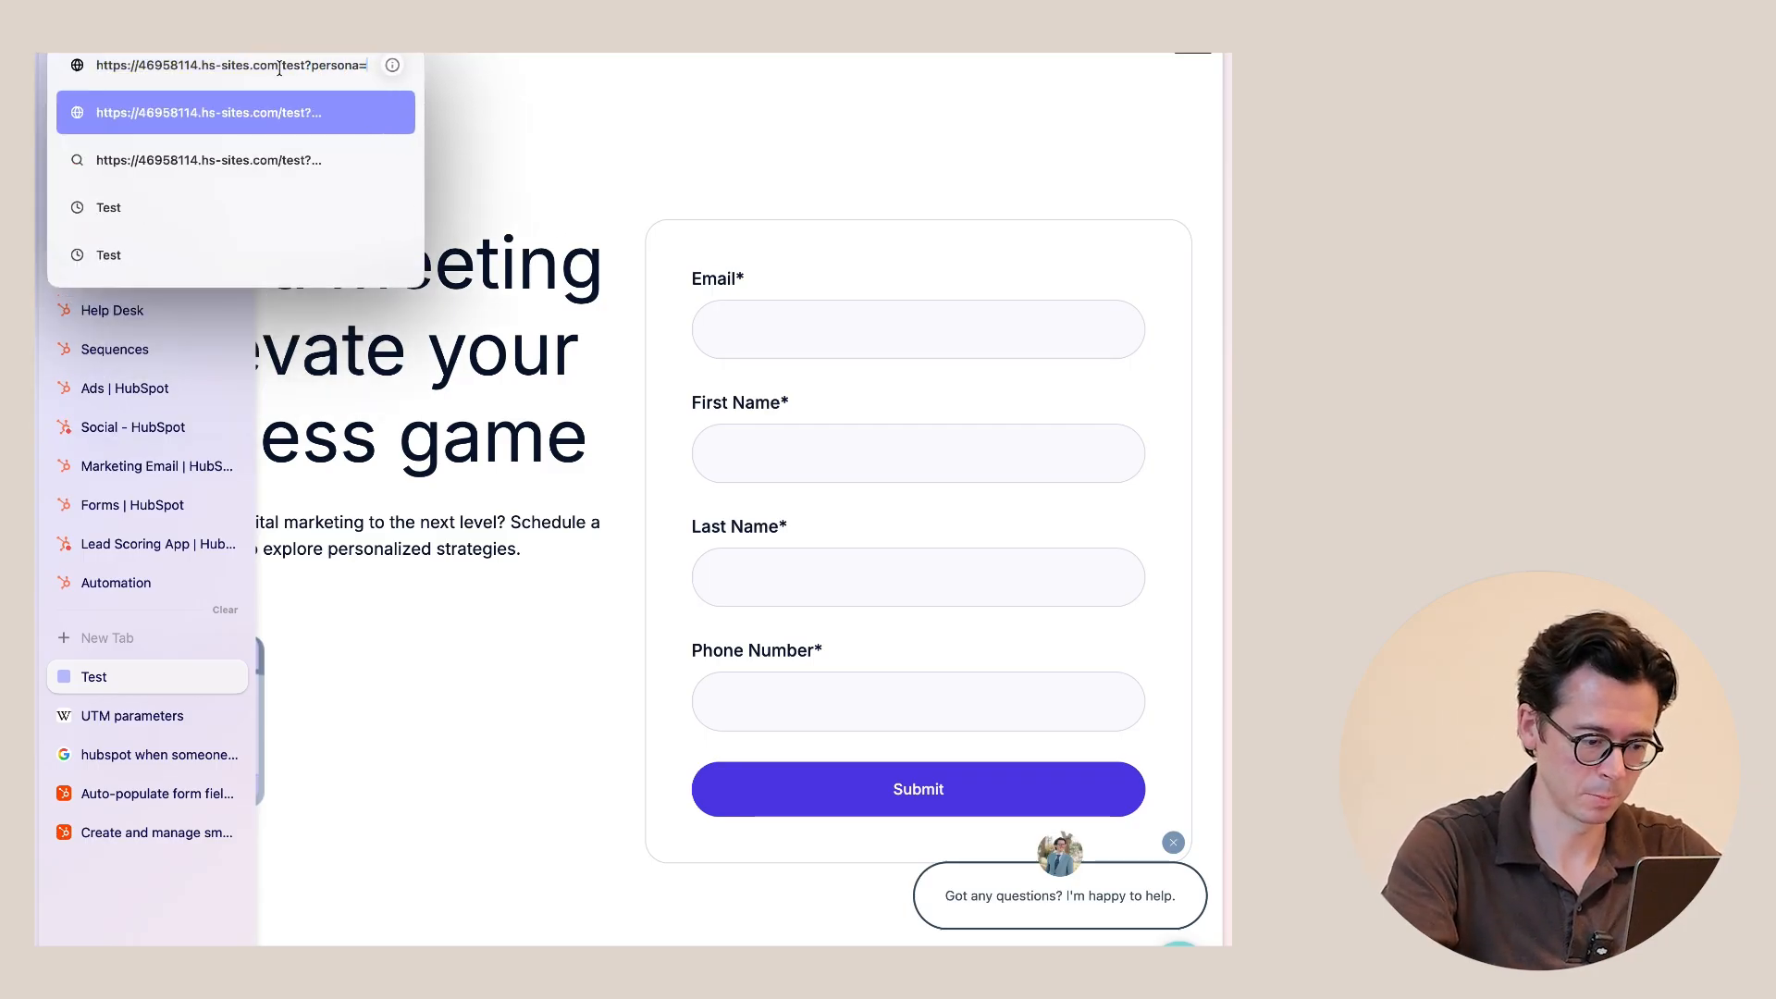
{"action": "type", "text": "marketing"}
{"action": "key", "text": "Return"}
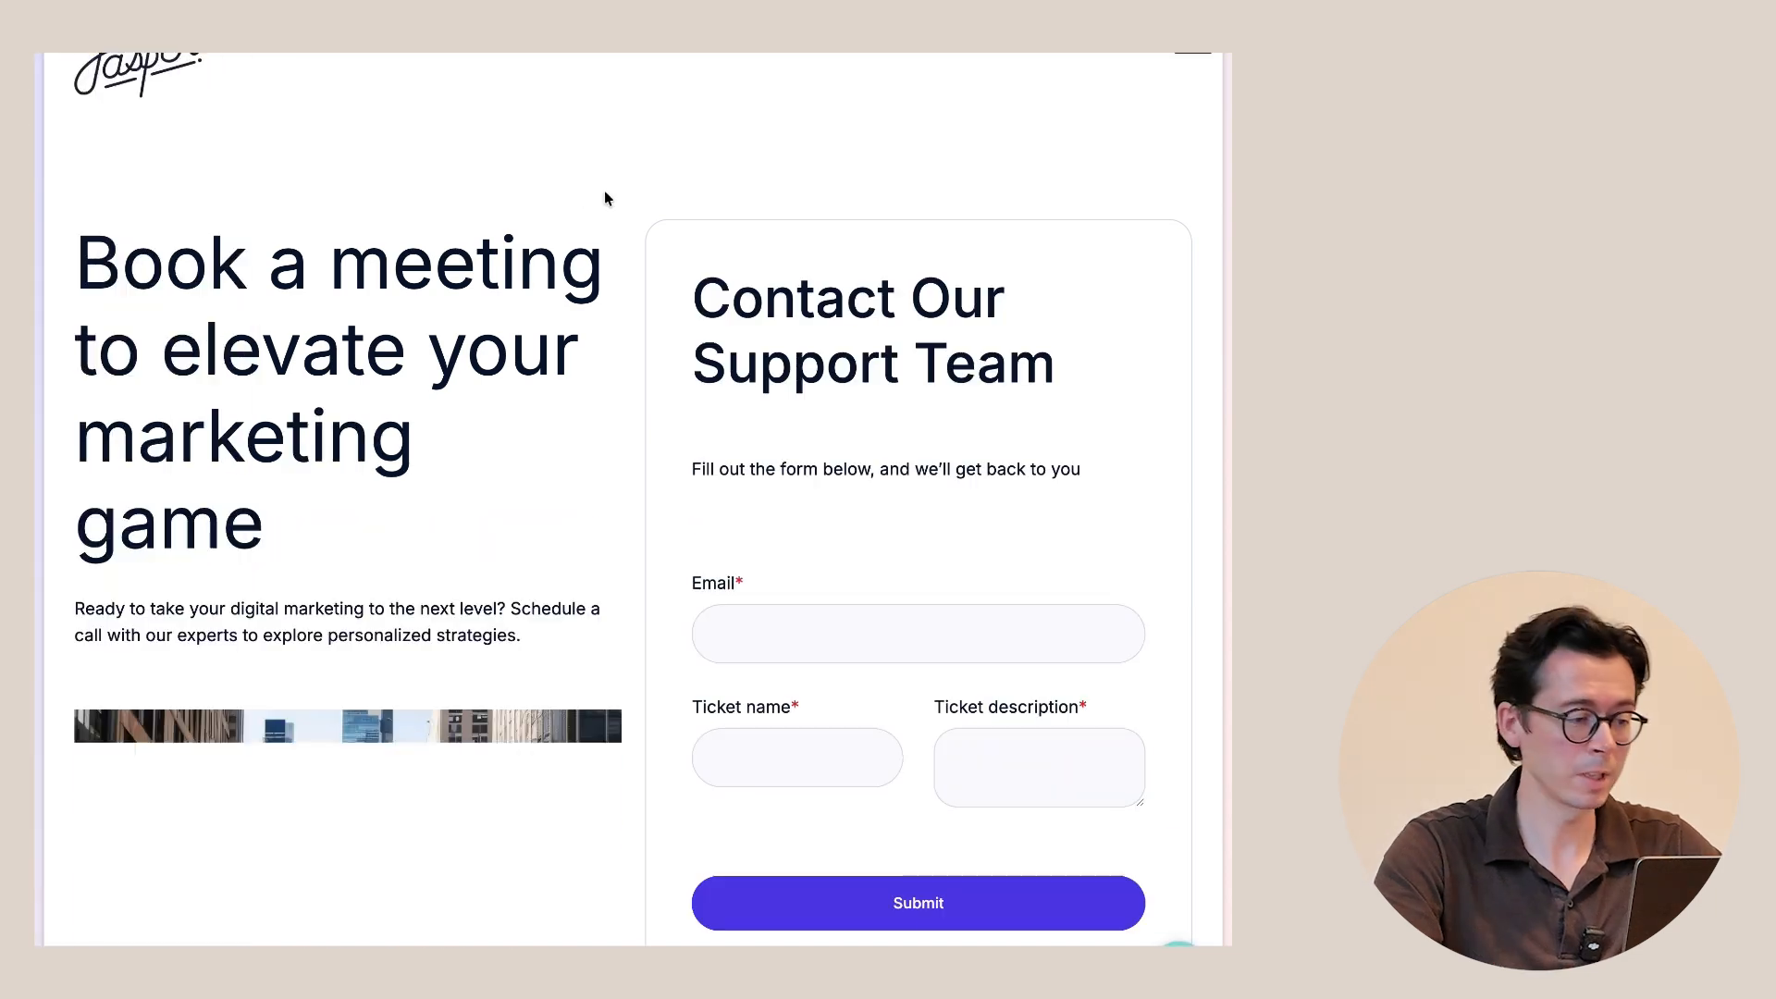
{"action": "scroll", "coordinate": [273, 555], "scroll_direction": "down", "scroll_amount": 4}
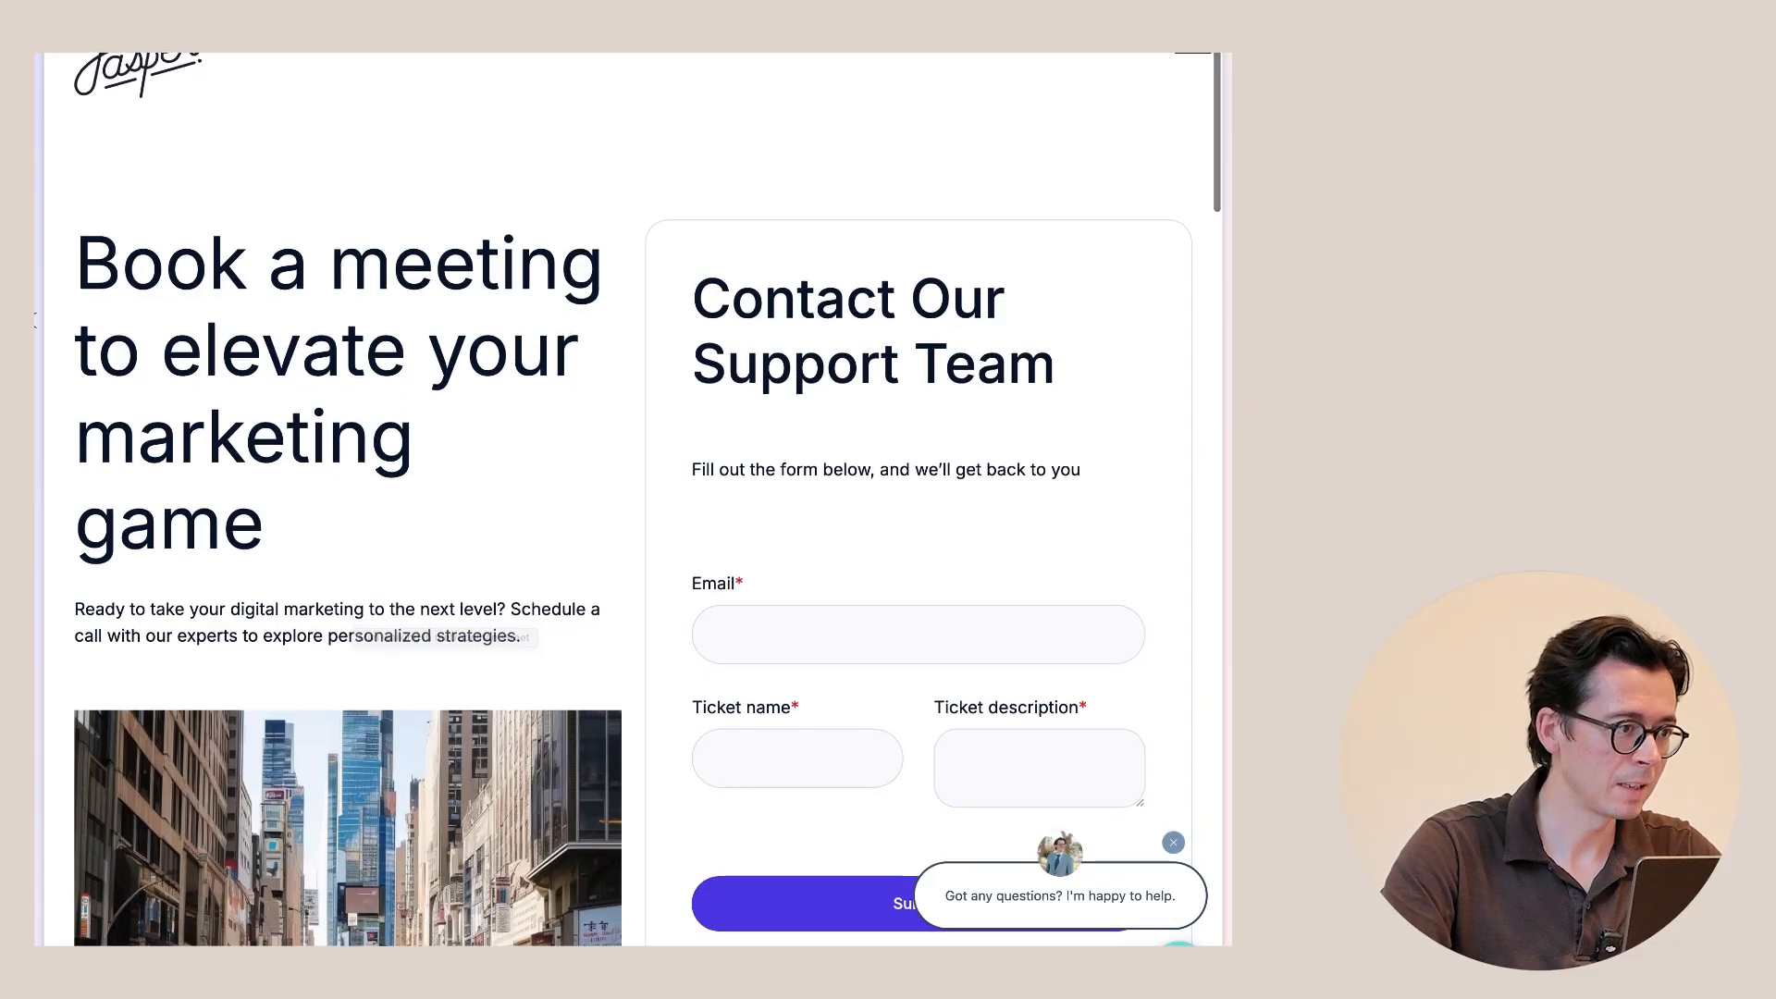
Change the persona value in the live page's address to sales, reload it and check the image.
{"action": "left_click", "coordinate": [127, 63]}
{"action": "left_click", "coordinate": [396, 65]}
{"action": "double_click", "coordinate": [396, 64]}
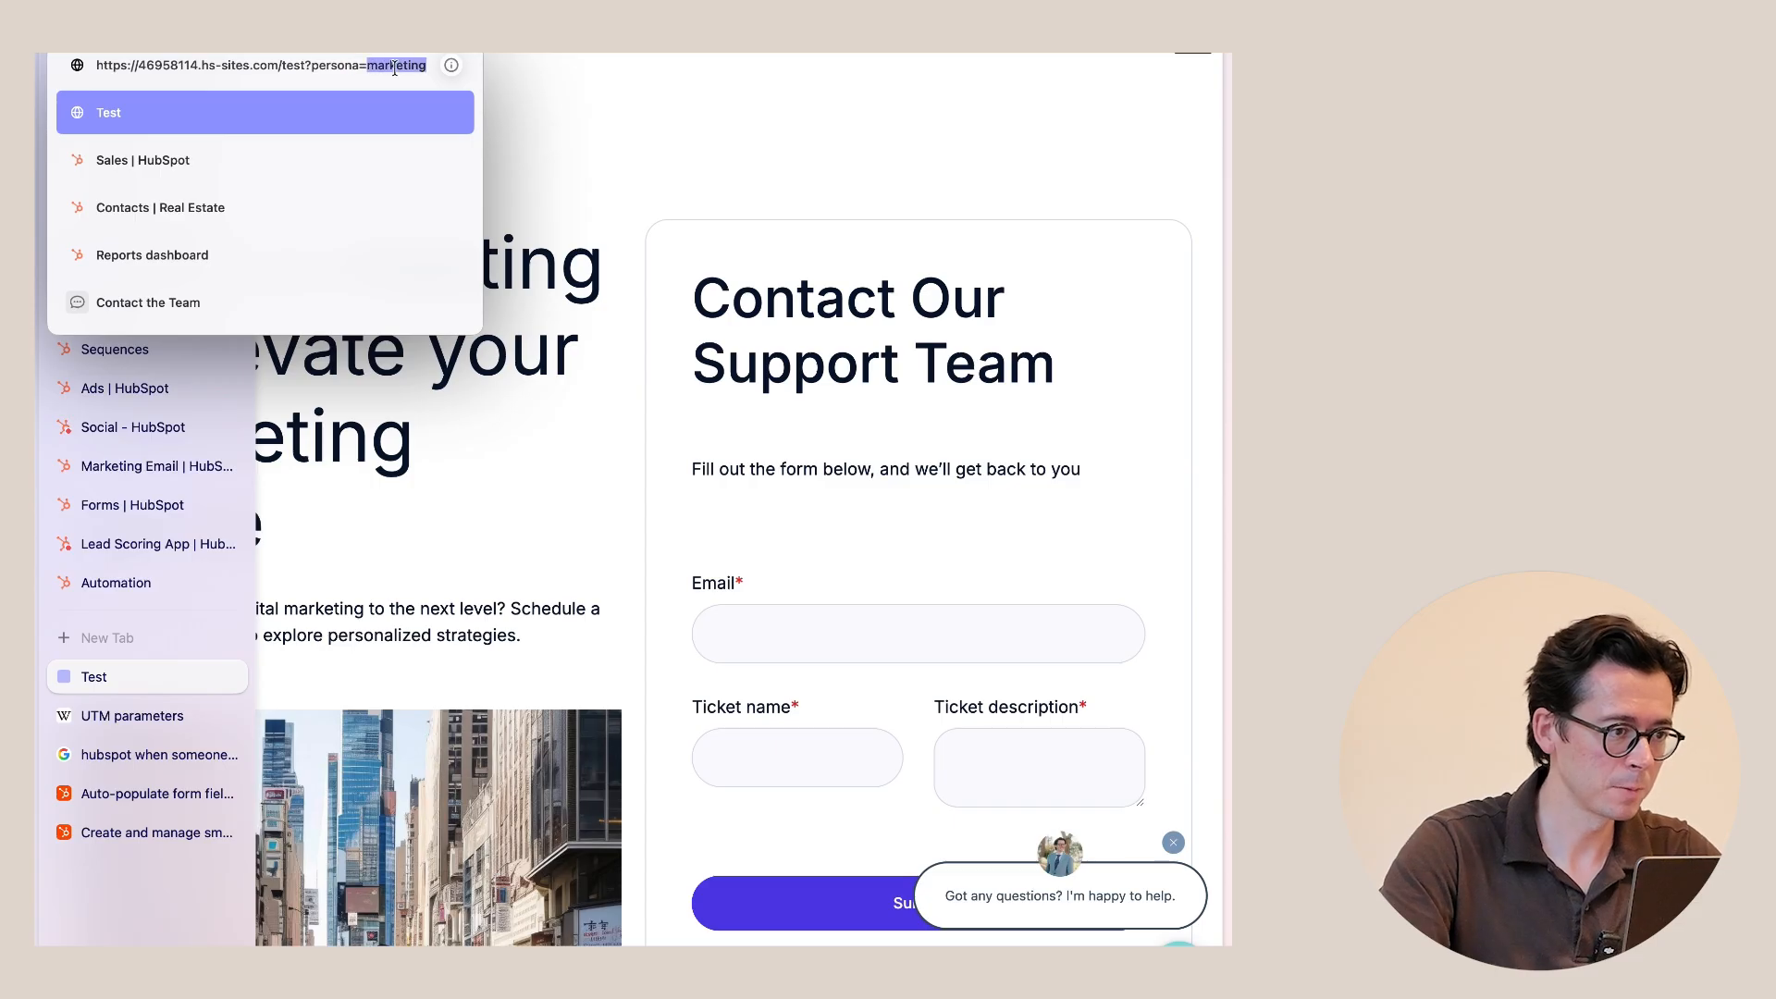
{"action": "type", "text": "sales"}
{"action": "key", "text": "Return"}
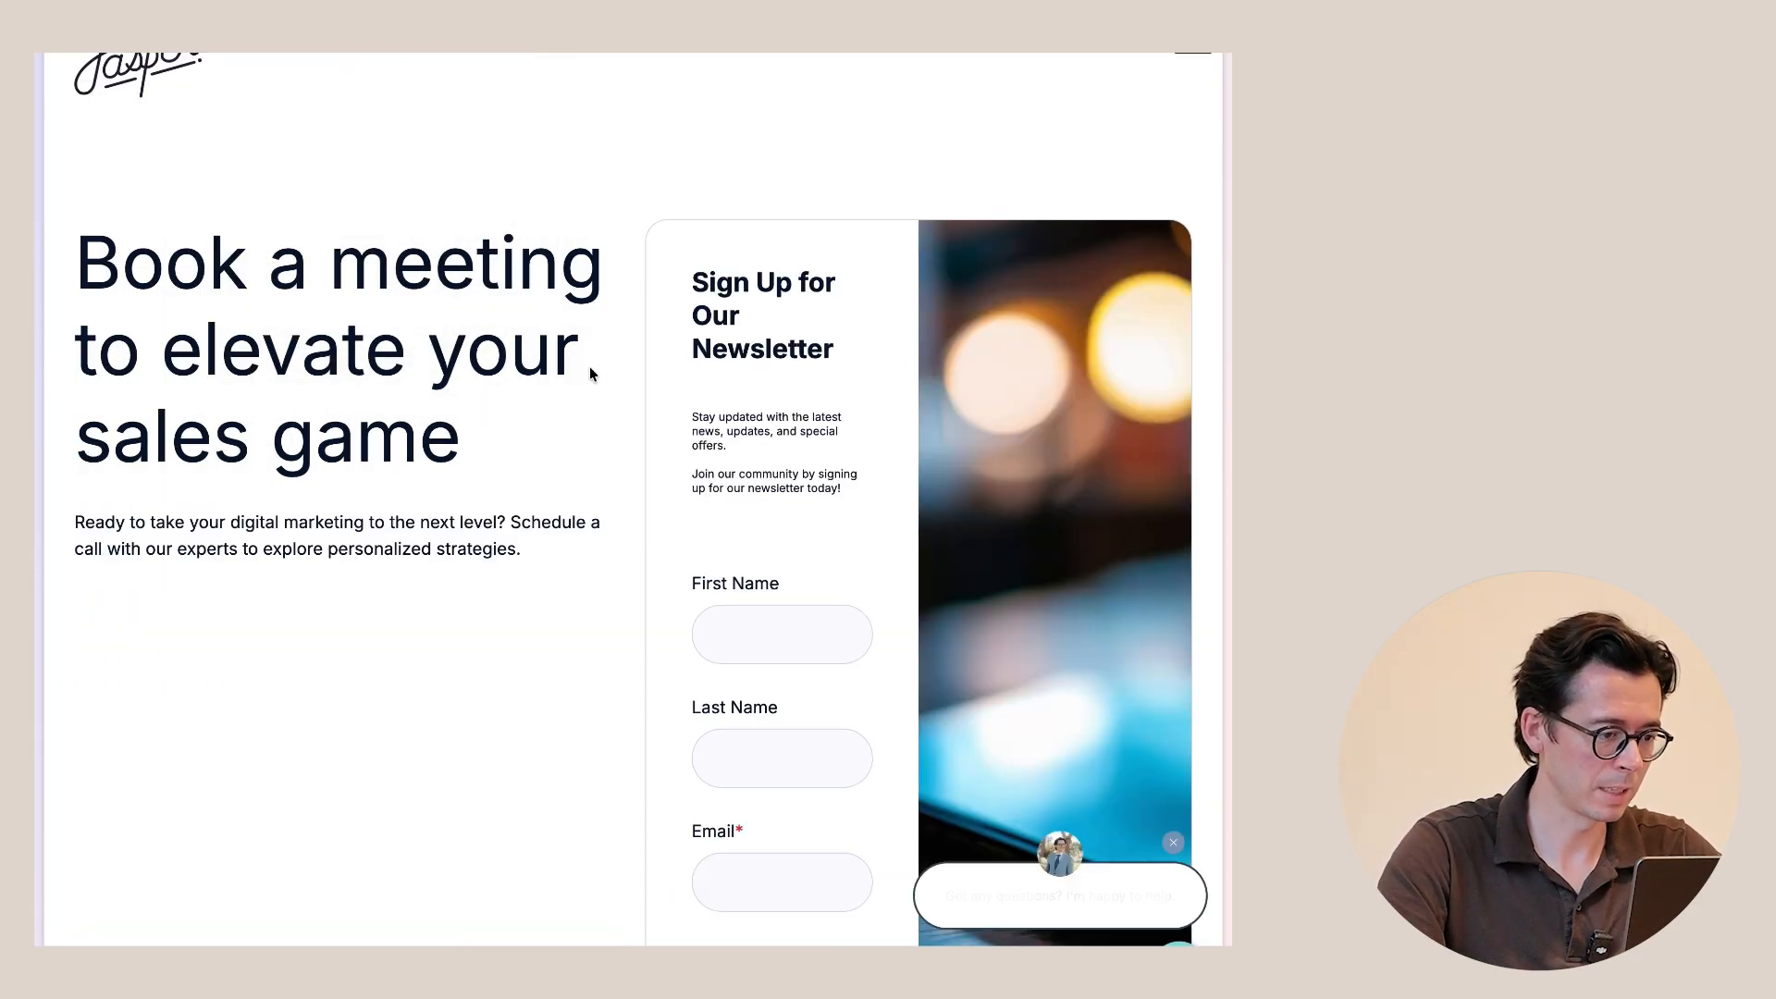
{"action": "scroll", "coordinate": [566, 491], "scroll_direction": "down", "scroll_amount": 3}
{"action": "scroll", "coordinate": [560, 511], "scroll_direction": "down", "scroll_amount": 1}
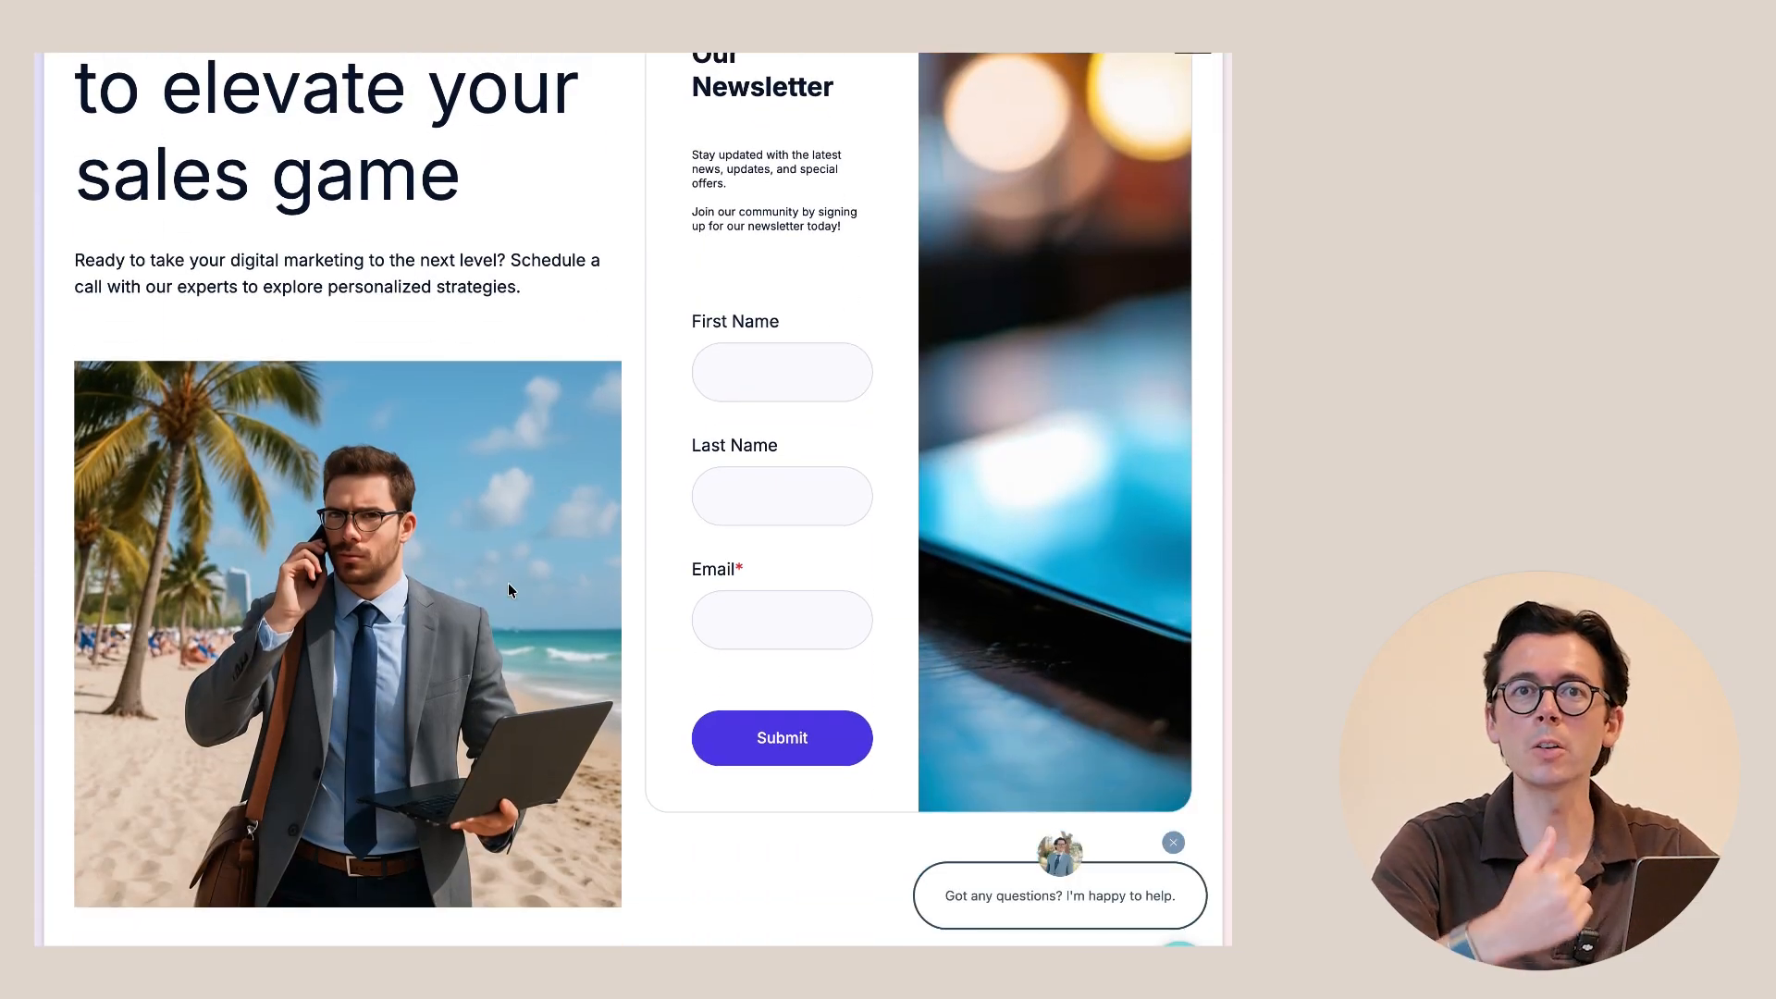